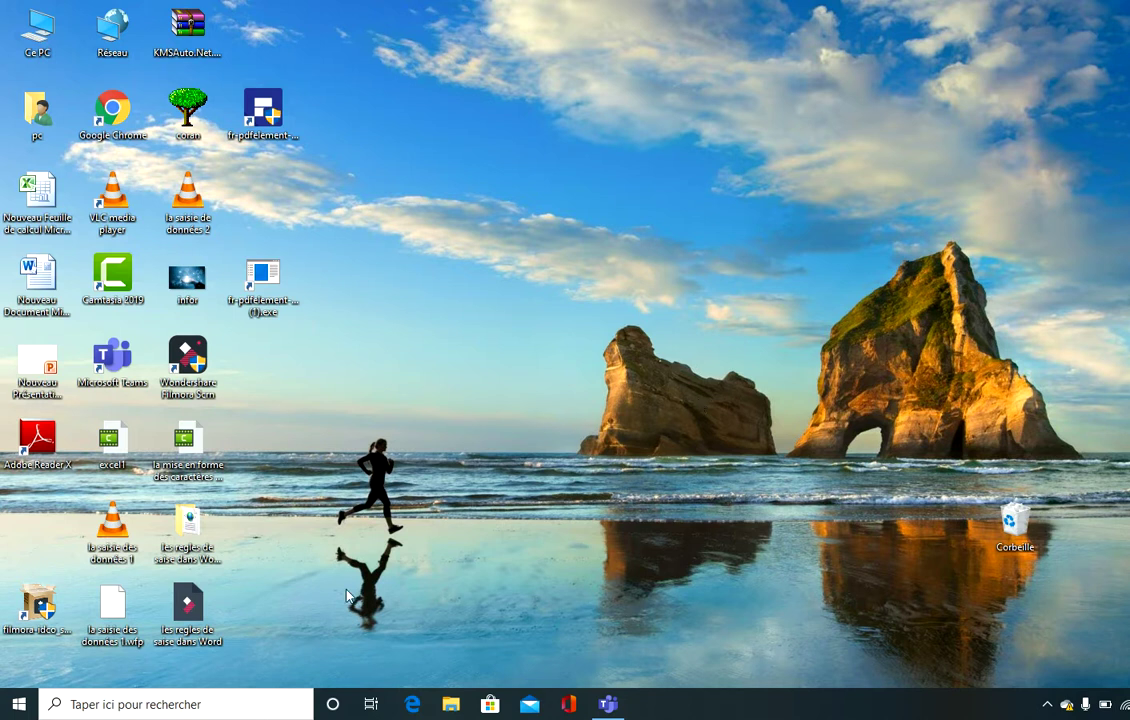
Launch Microsoft Excel 2010 from the installed Microsoft Office programs
{"action": "left_click", "coordinate": [20, 710]}
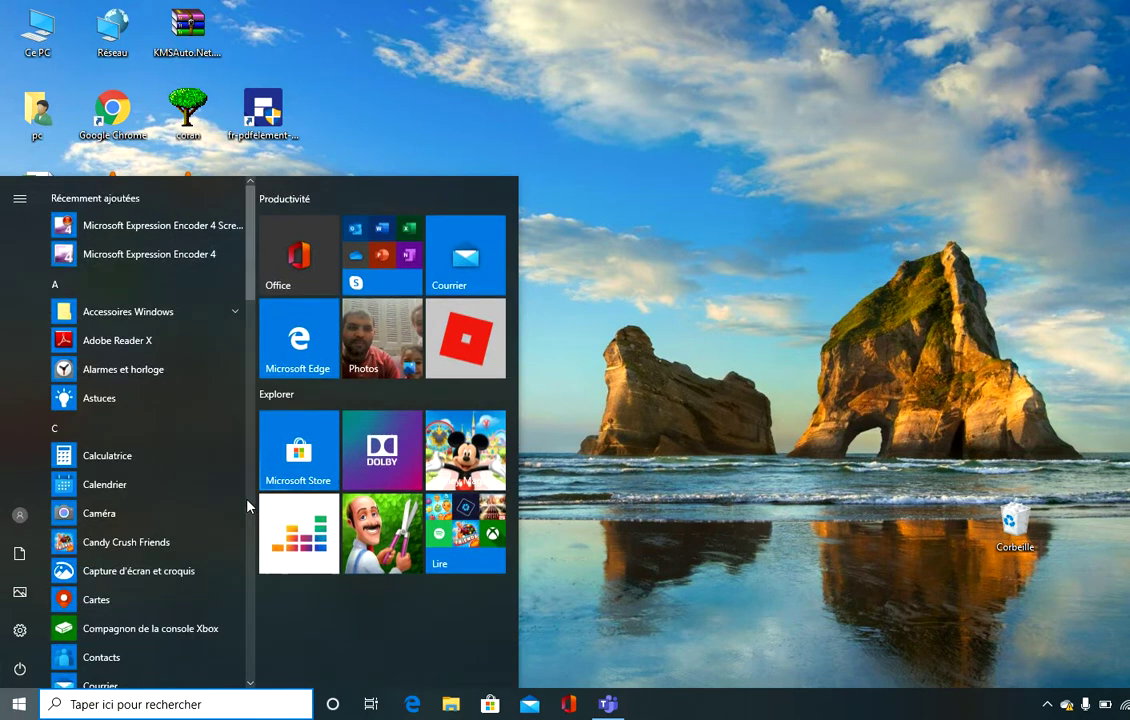
{"action": "scroll", "coordinate": [248, 507], "scroll_direction": "down", "scroll_amount": 10}
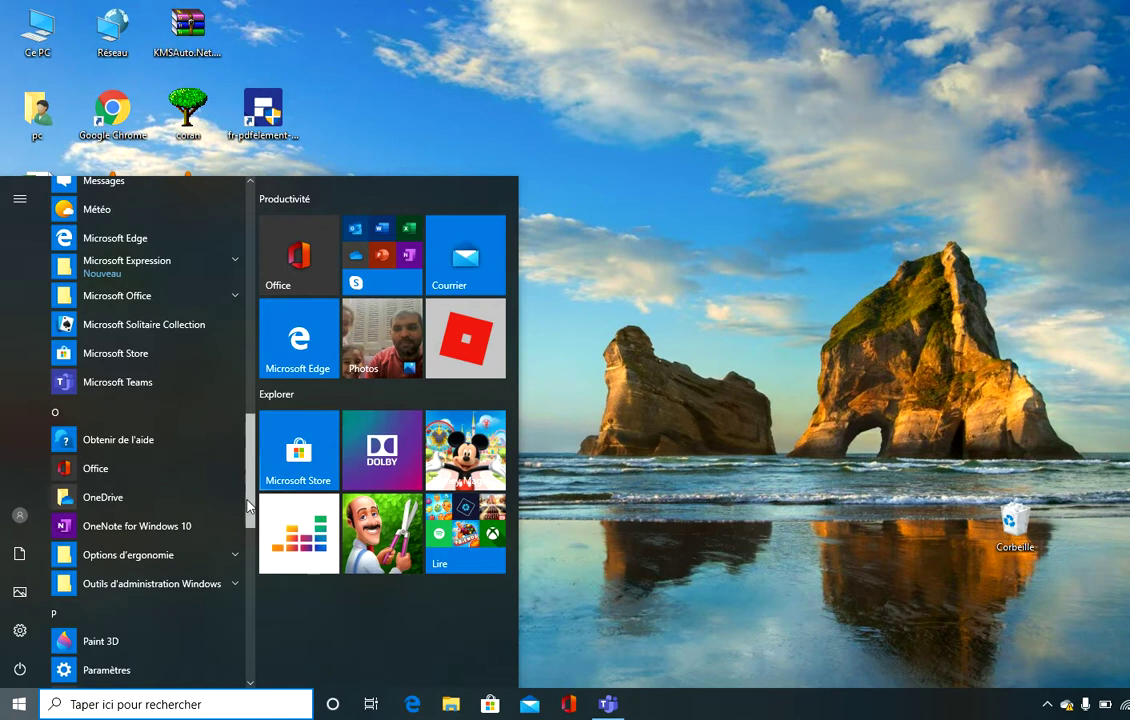
{"action": "scroll", "coordinate": [247, 506], "scroll_direction": "down", "scroll_amount": 1}
{"action": "scroll", "coordinate": [247, 513], "scroll_direction": "up", "scroll_amount": 3}
{"action": "scroll", "coordinate": [240, 497], "scroll_direction": "down", "scroll_amount": 2}
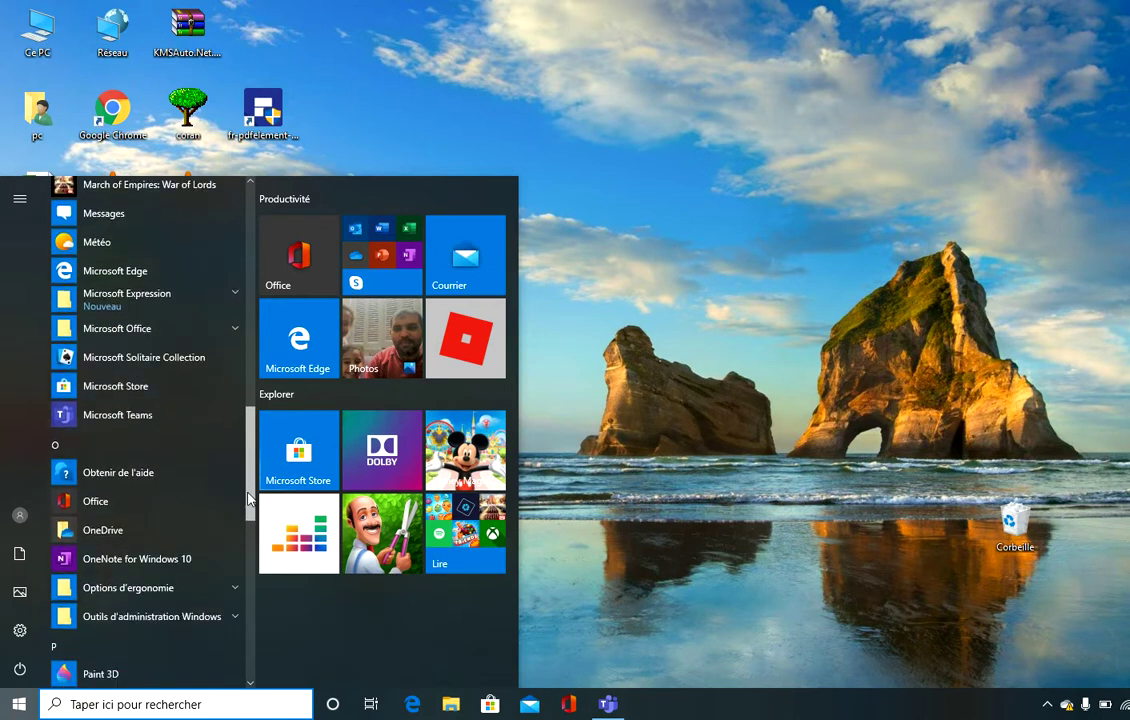
{"action": "left_click", "coordinate": [122, 330]}
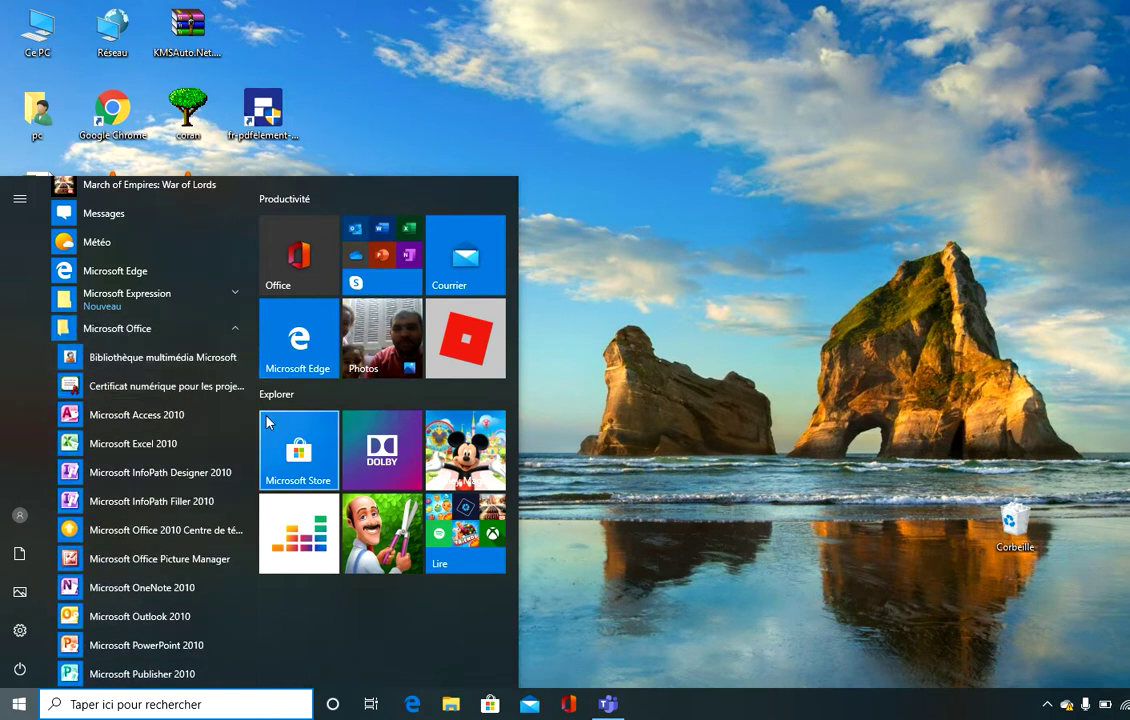
{"action": "left_click", "coordinate": [90, 445]}
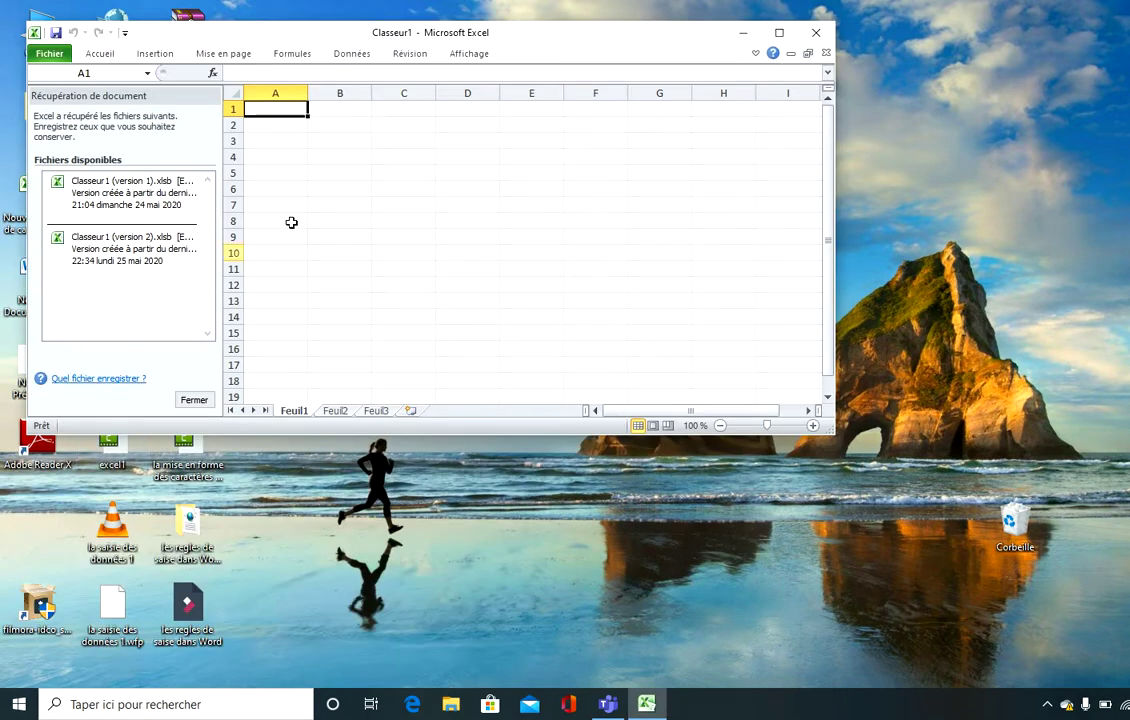
Close the document recovery list and let the unopened recovered files be deleted
{"action": "left_click", "coordinate": [192, 401]}
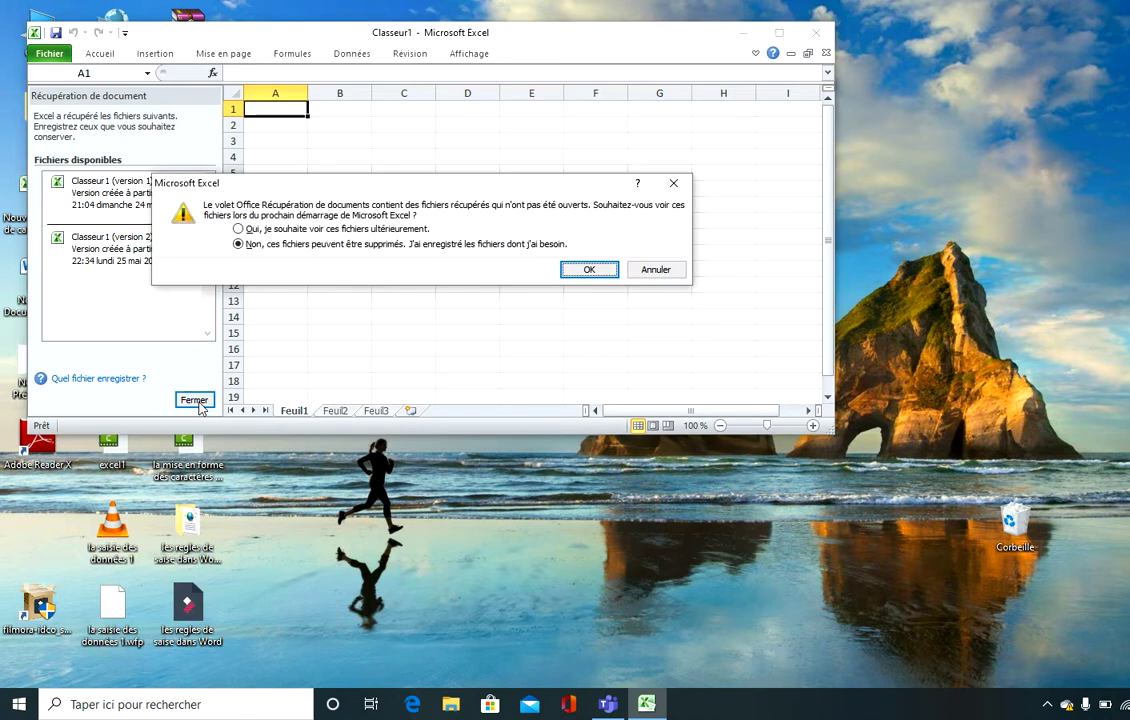
{"action": "left_click", "coordinate": [645, 272]}
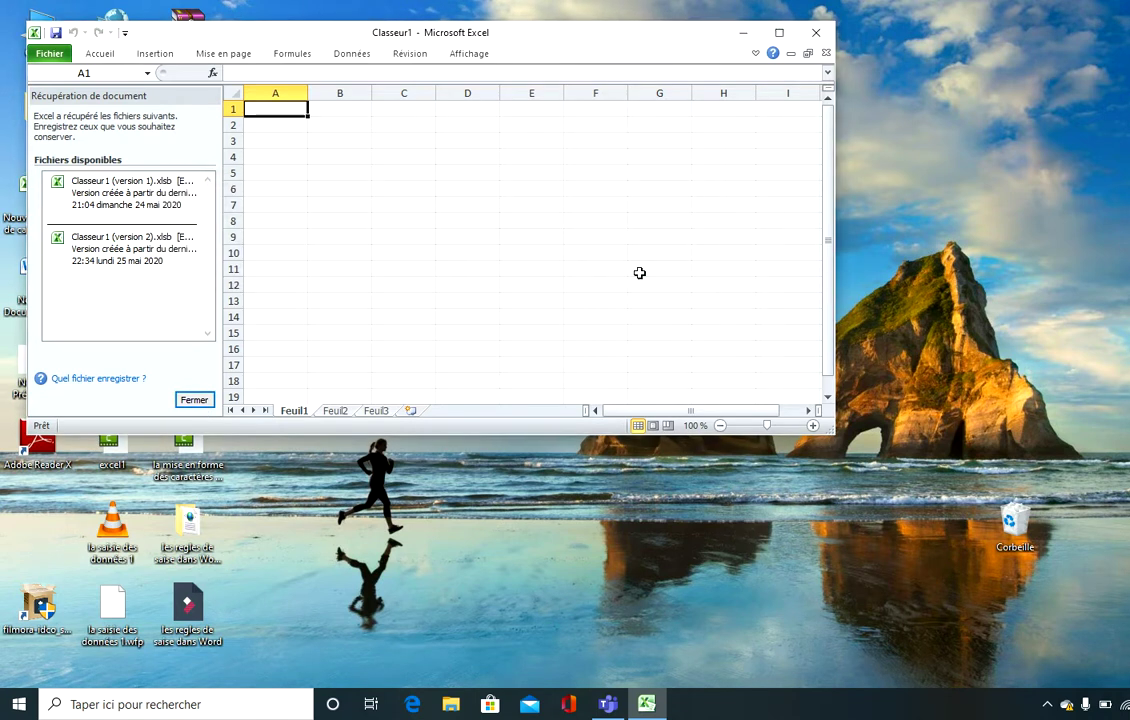
{"action": "left_click", "coordinate": [178, 401]}
{"action": "left_click", "coordinate": [580, 272]}
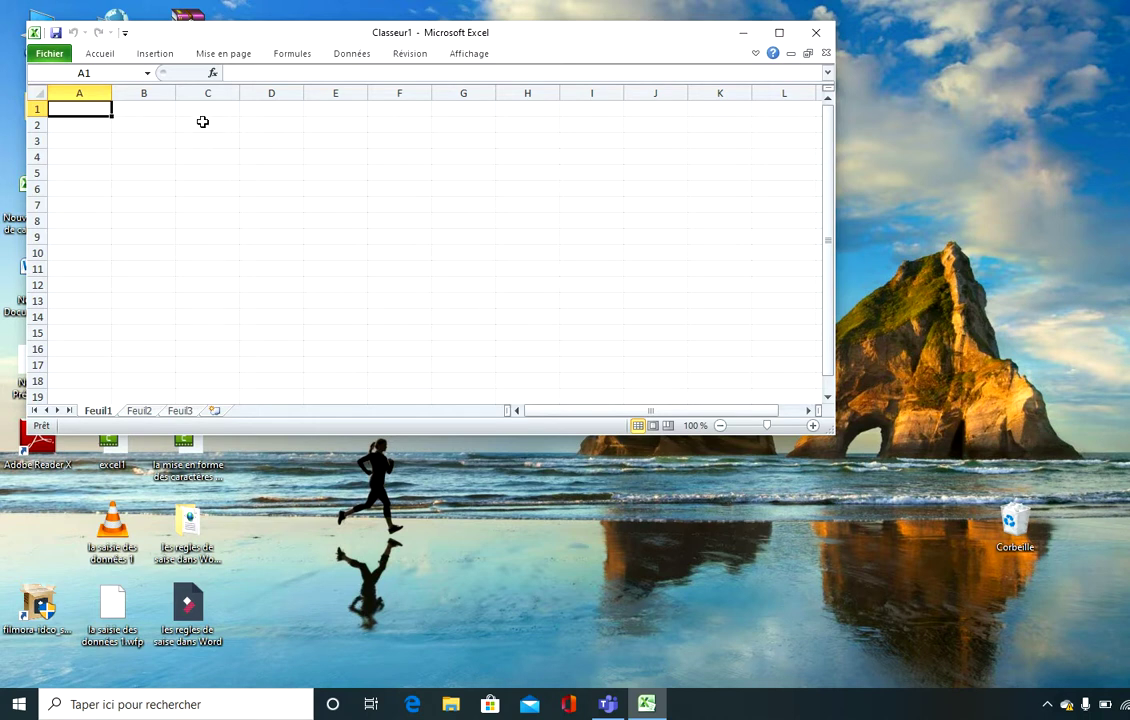
Select the whole columns B through H one after another to show what a column is
{"action": "left_click", "coordinate": [161, 92]}
{"action": "left_click", "coordinate": [205, 92]}
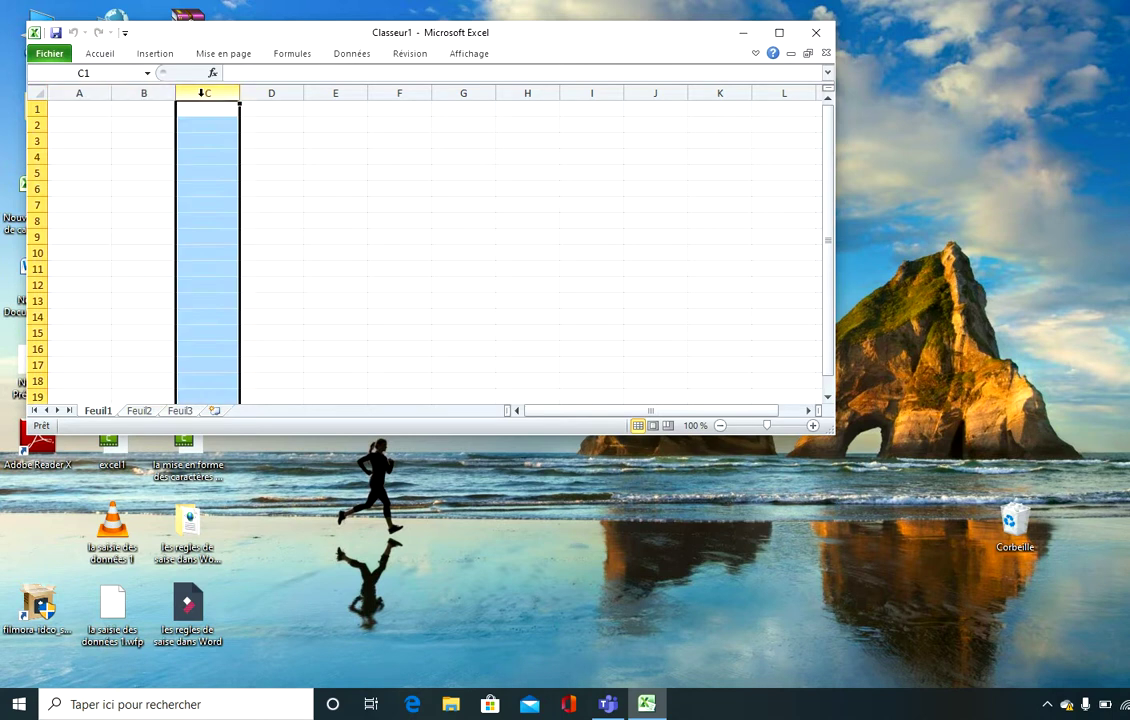
{"action": "left_click", "coordinate": [273, 93]}
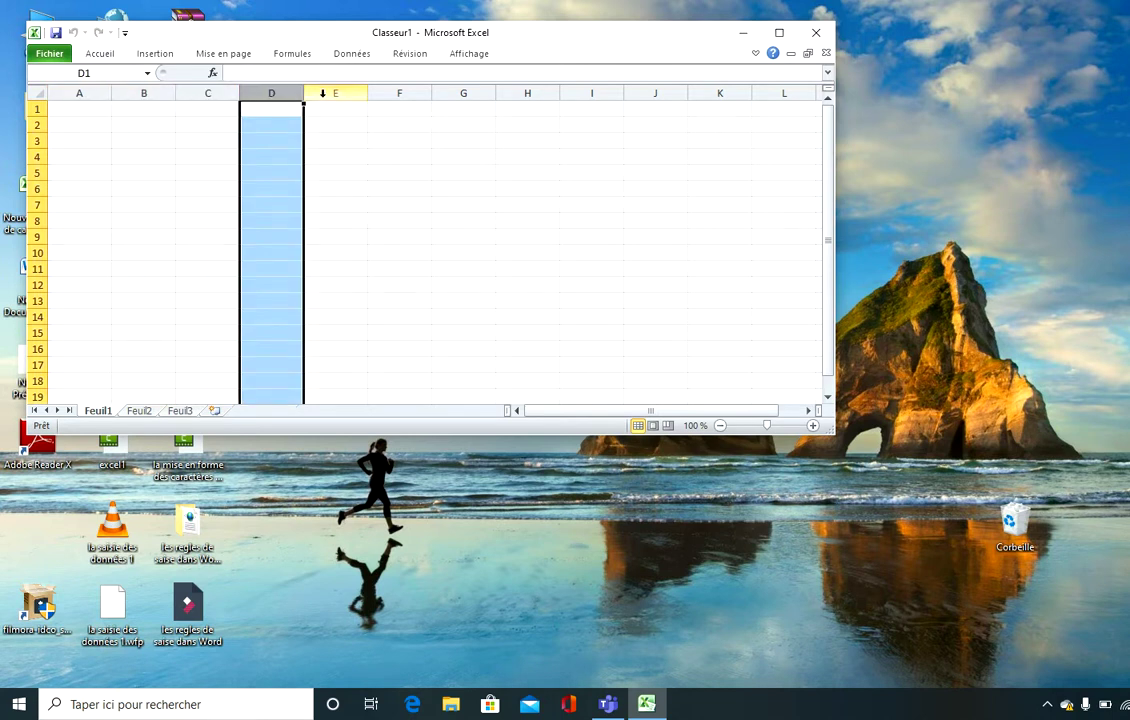
{"action": "left_click", "coordinate": [323, 93]}
{"action": "left_click", "coordinate": [409, 92]}
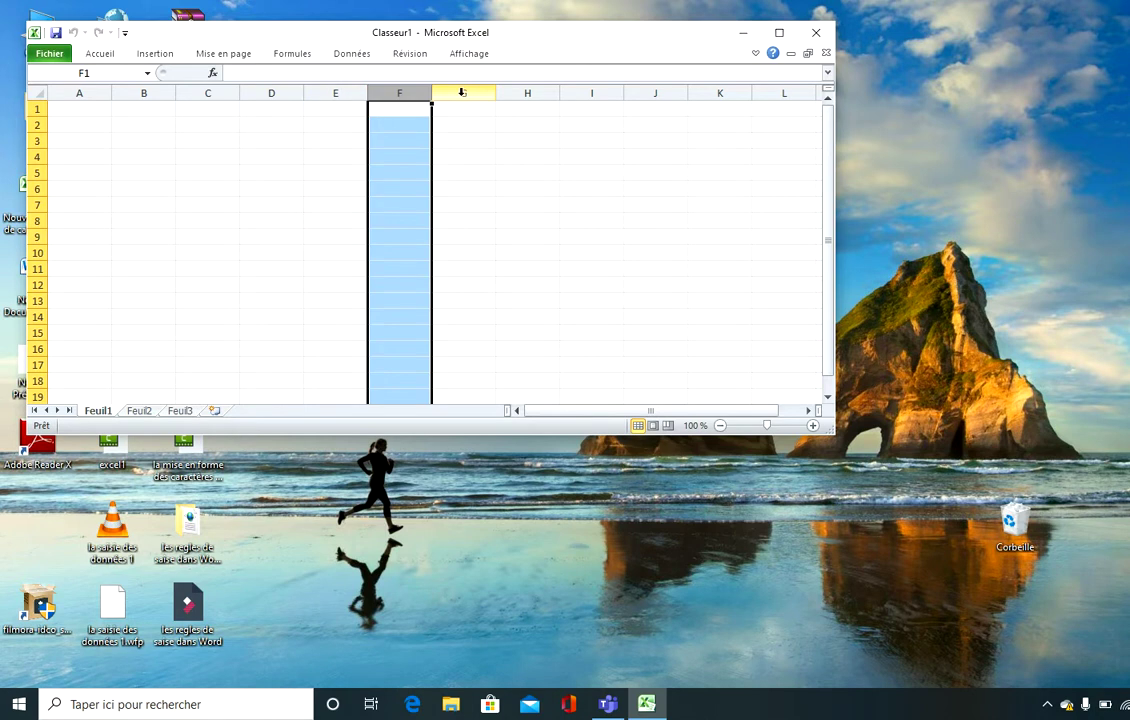
{"action": "left_click", "coordinate": [462, 92]}
{"action": "left_click", "coordinate": [522, 91]}
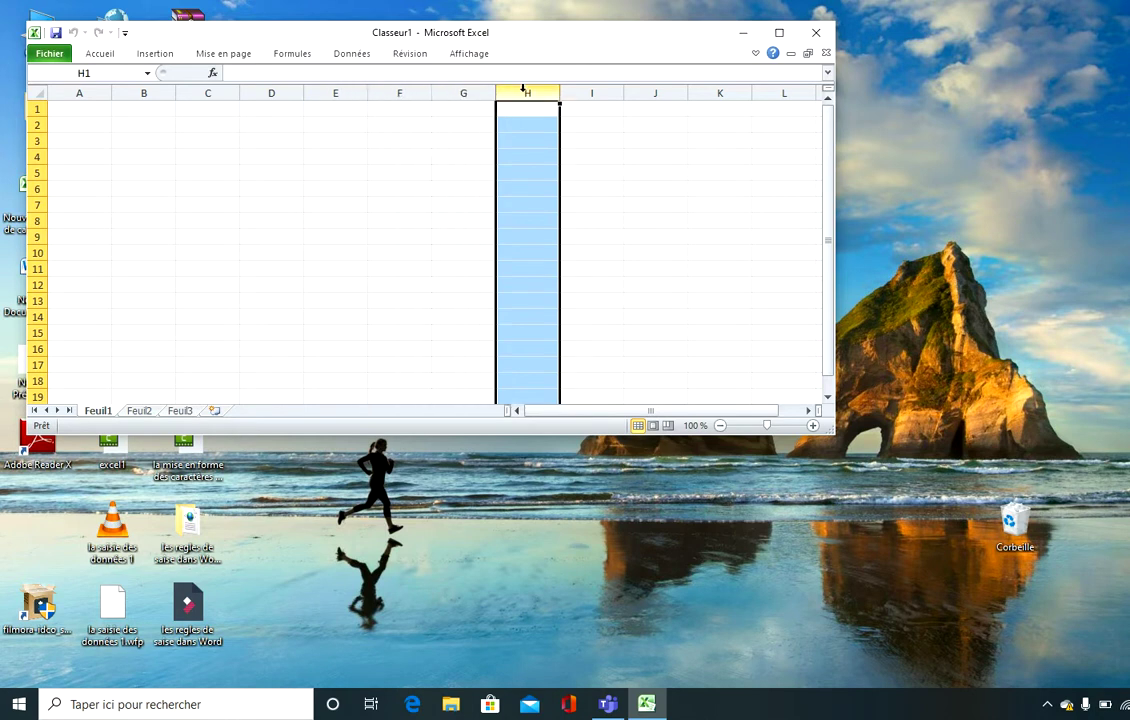
Select the whole rows 1 through 4 one after another to show what a row is
{"action": "left_click", "coordinate": [27, 110]}
{"action": "left_click", "coordinate": [28, 124]}
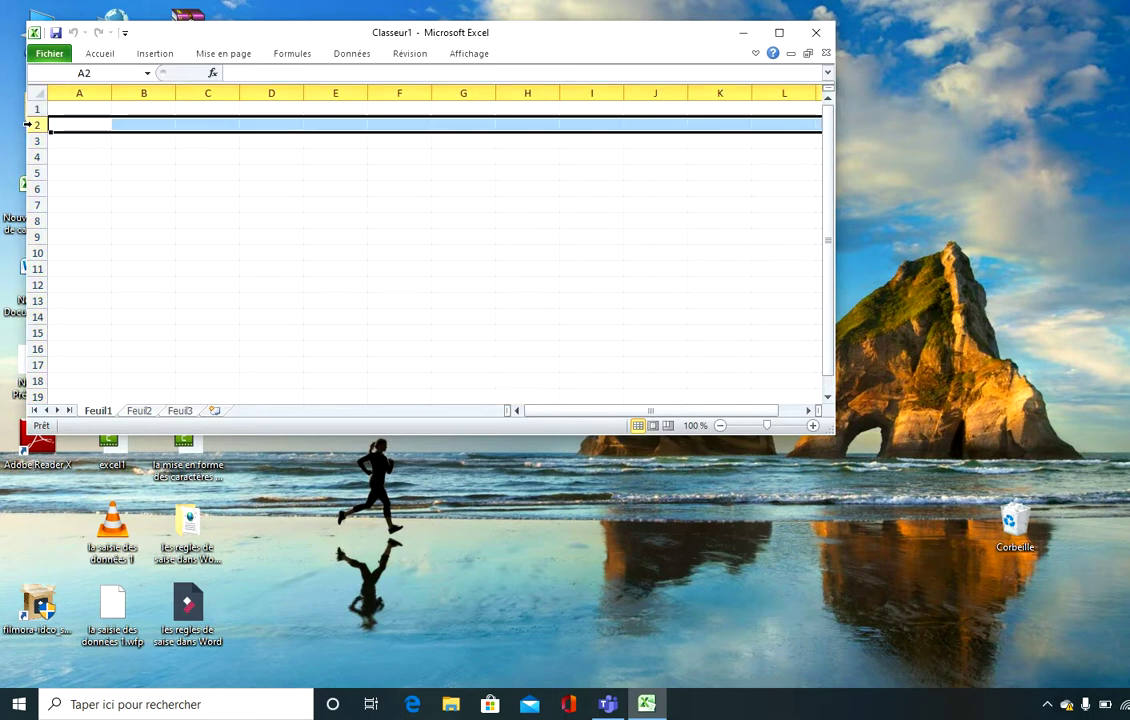
{"action": "left_click", "coordinate": [28, 141]}
{"action": "left_click", "coordinate": [28, 157]}
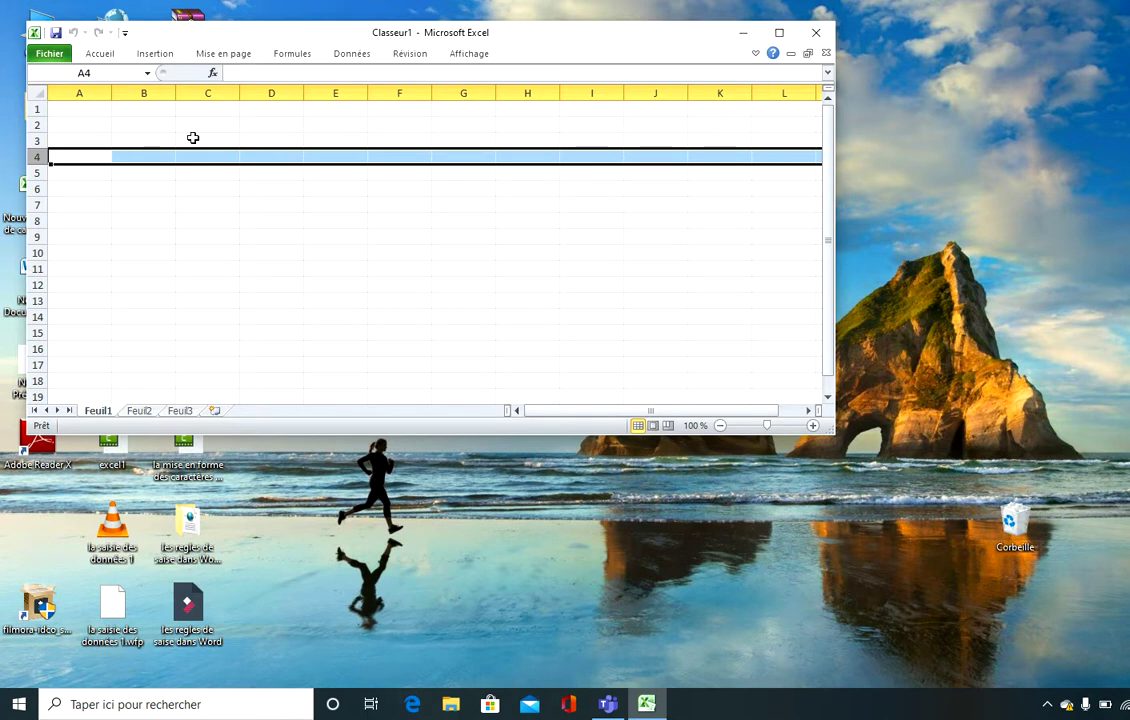
Select the single cells B2, C2, C3 and D2 in turn to show how cells are addressed
{"action": "left_click", "coordinate": [156, 125]}
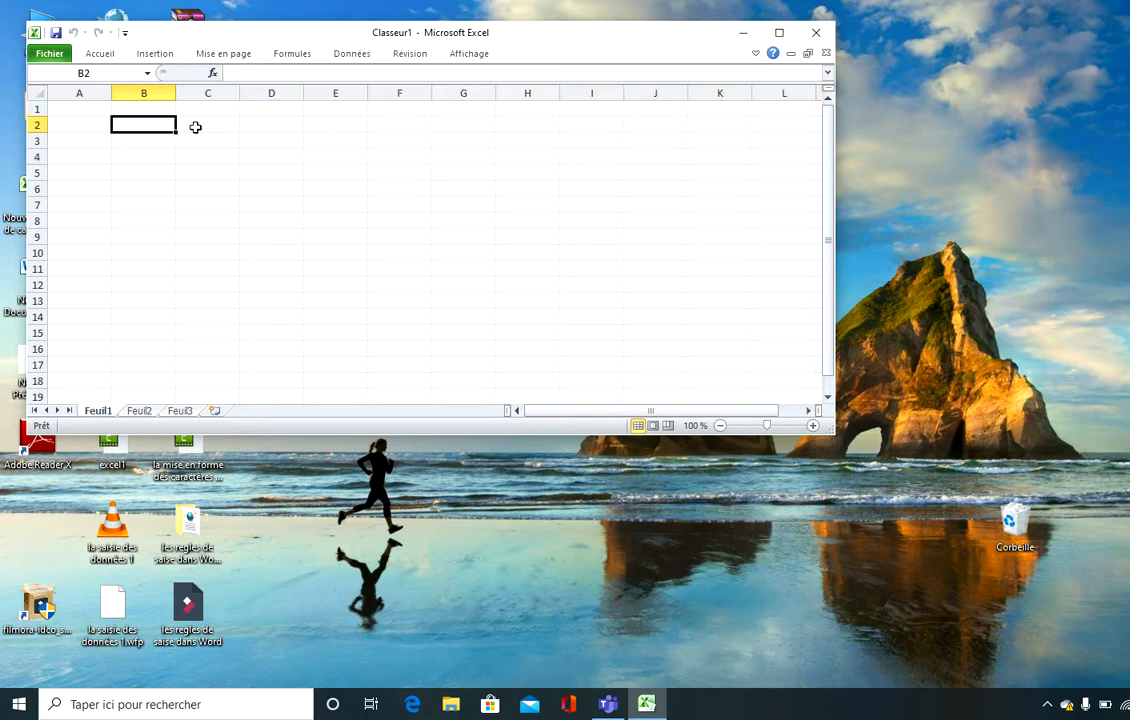
{"action": "left_click", "coordinate": [194, 124]}
{"action": "left_click", "coordinate": [202, 146]}
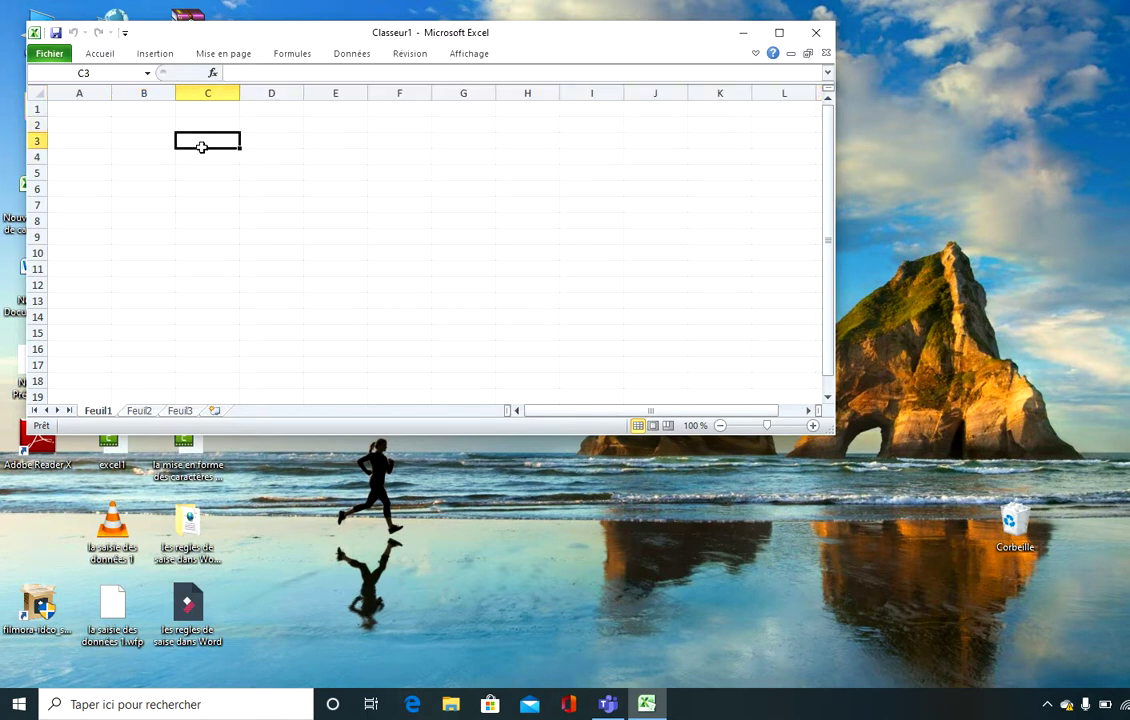
{"action": "left_click", "coordinate": [264, 122]}
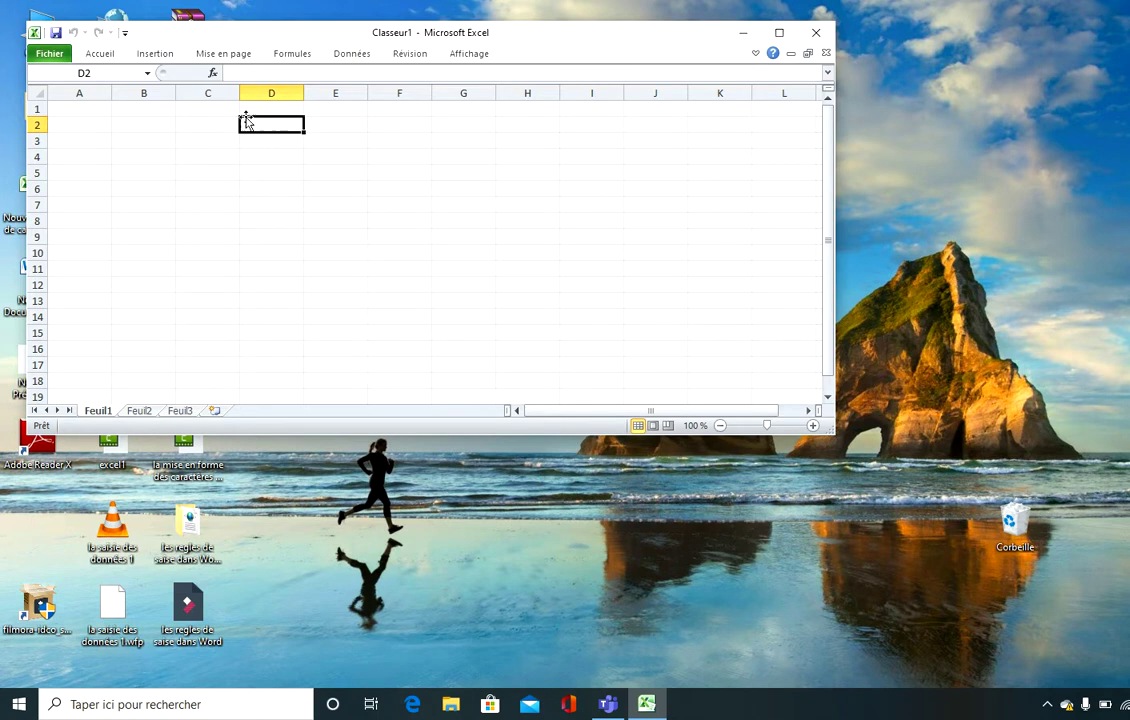
Enter the table headers "Désignations" in C2 and "Prix" in D2
{"action": "left_click", "coordinate": [210, 123]}
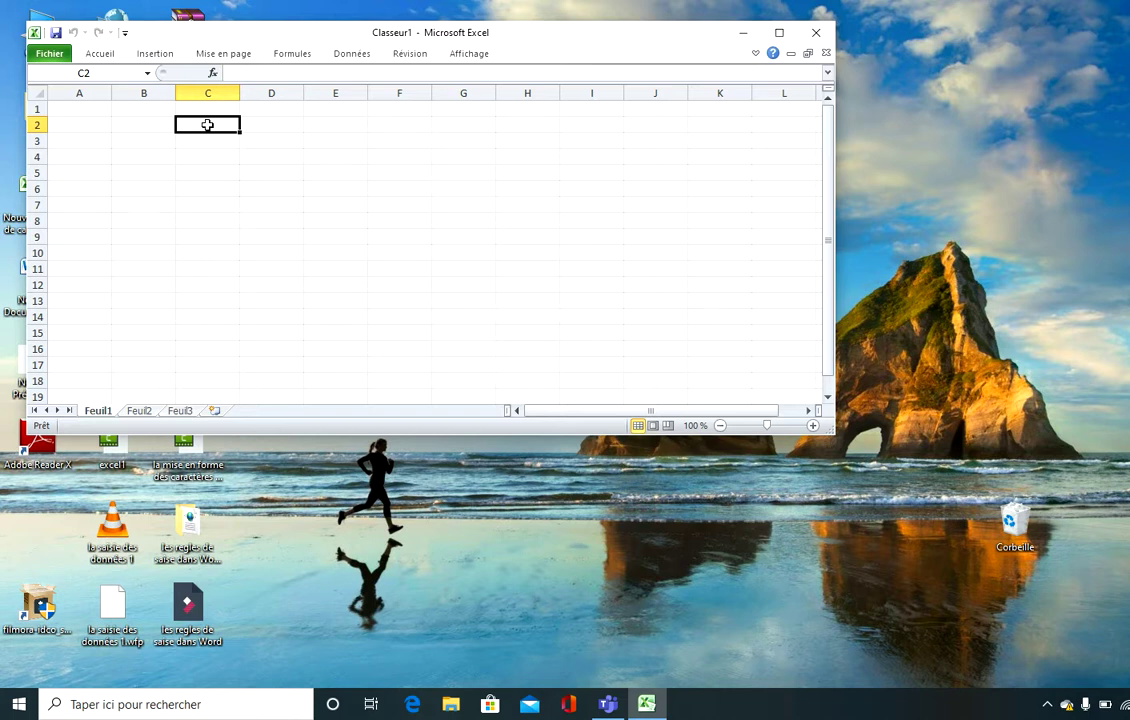
{"action": "type", "text": "D"}
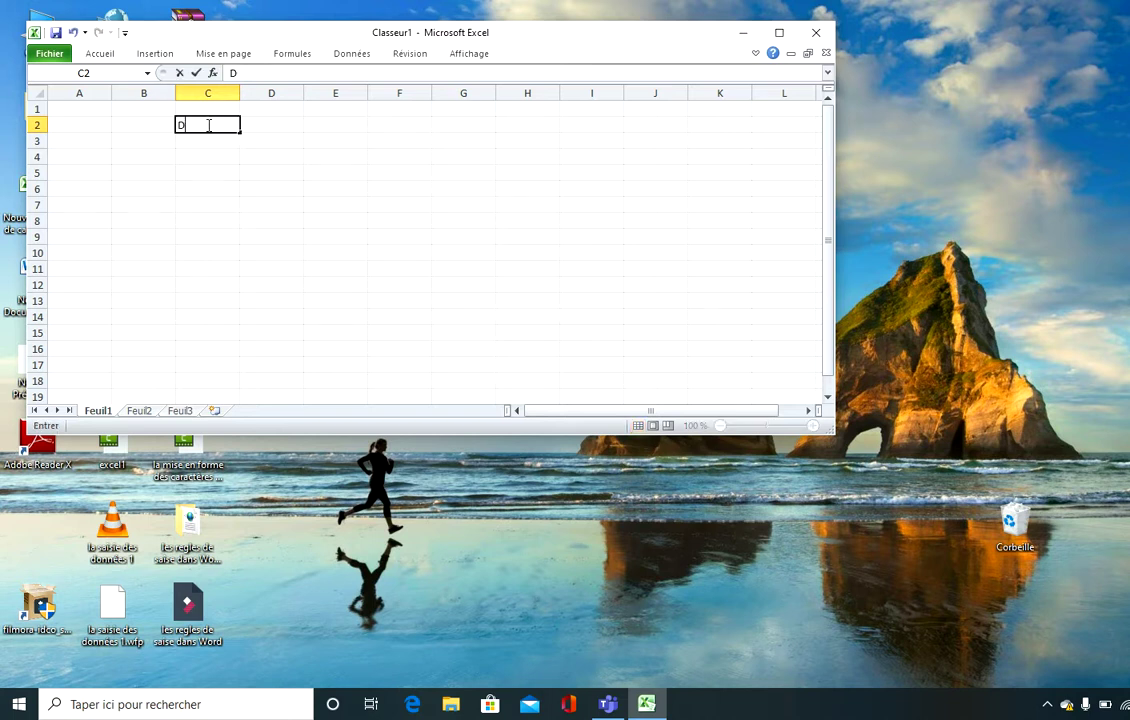
{"action": "type", "text": "èsignation"}
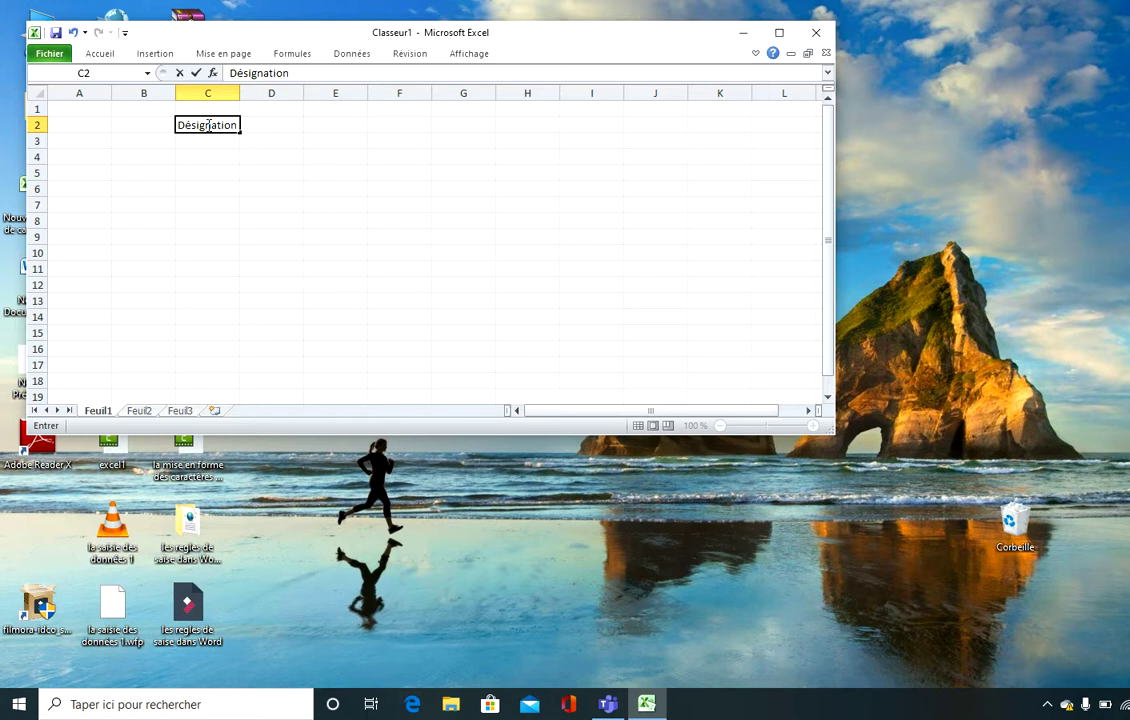
{"action": "type", "text": "s"}
{"action": "left_click", "coordinate": [197, 73]}
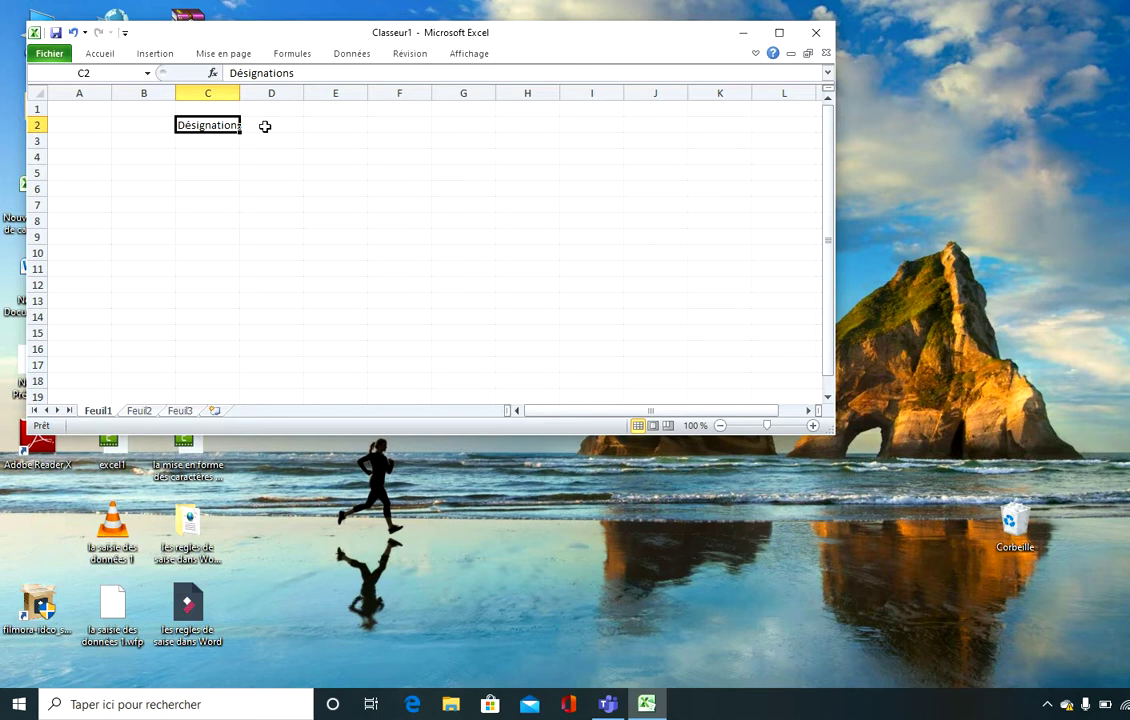
{"action": "left_click", "coordinate": [265, 126]}
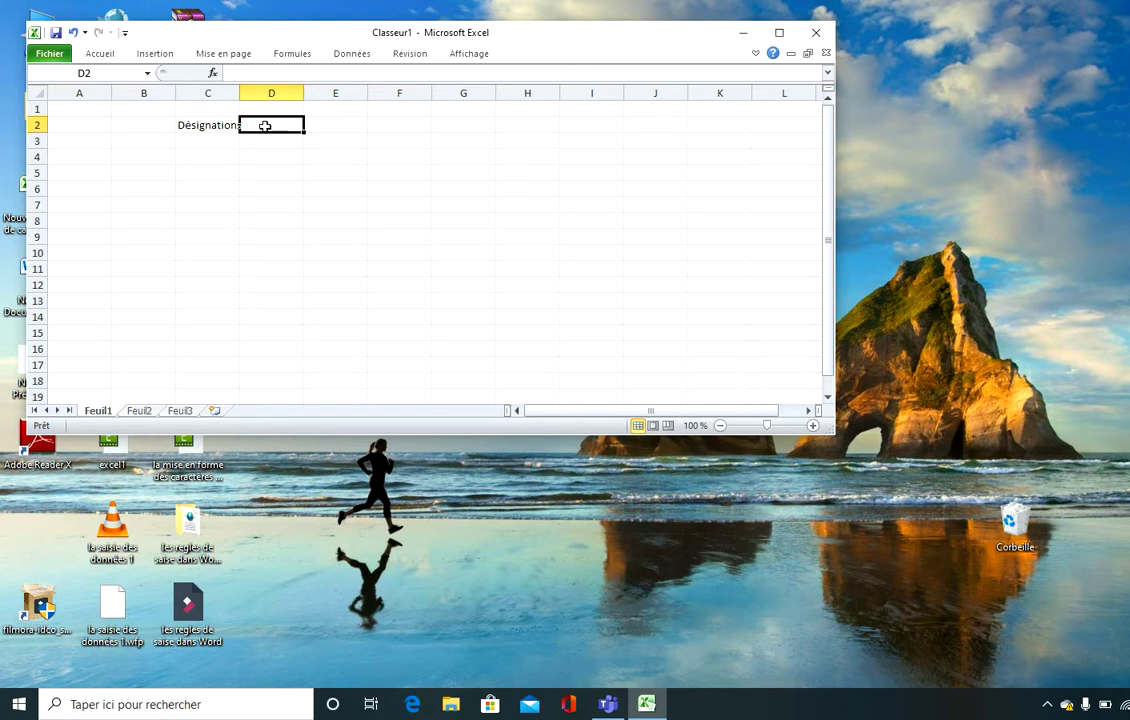
{"action": "type", "text": "Prix"}
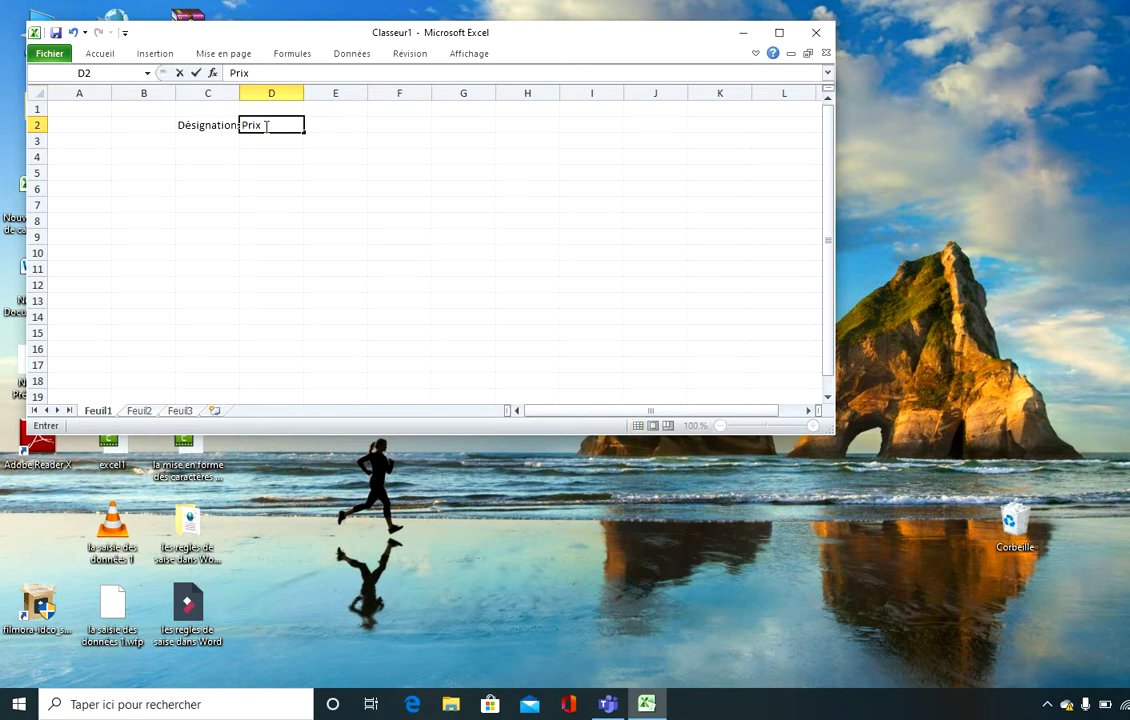
{"action": "left_click", "coordinate": [198, 75]}
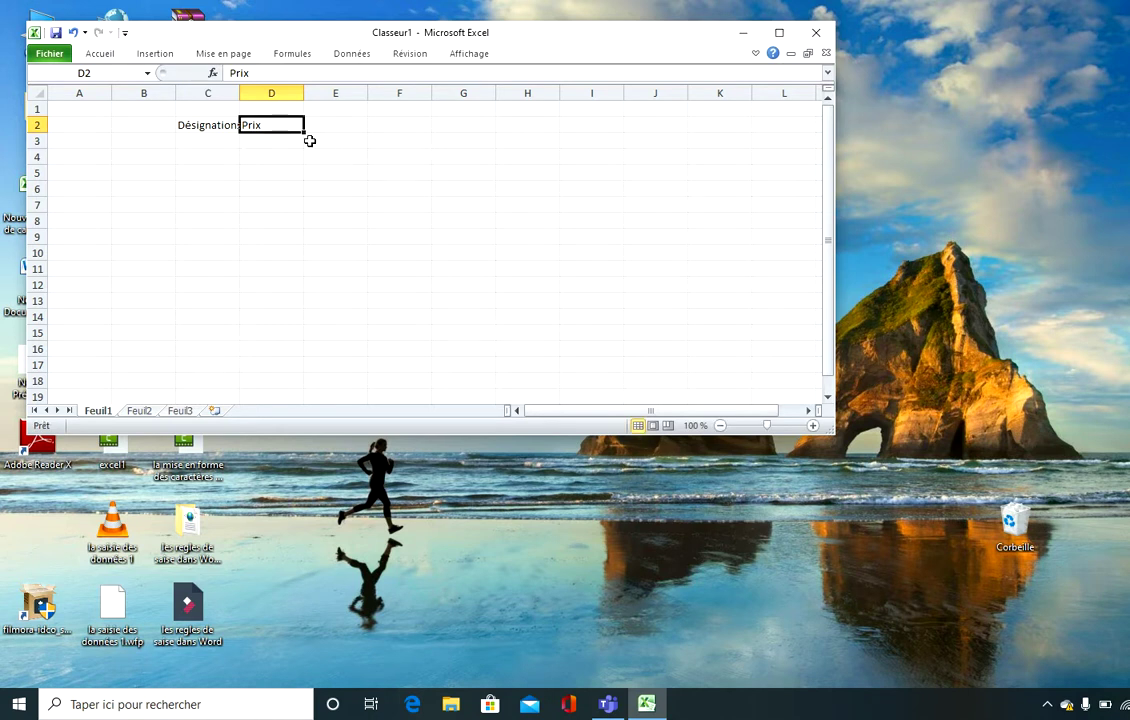
Enter "Imprimante", "Scanner" and "Total" in cells C3 to C5 and widen column C so the header fits
{"action": "left_click", "coordinate": [217, 140]}
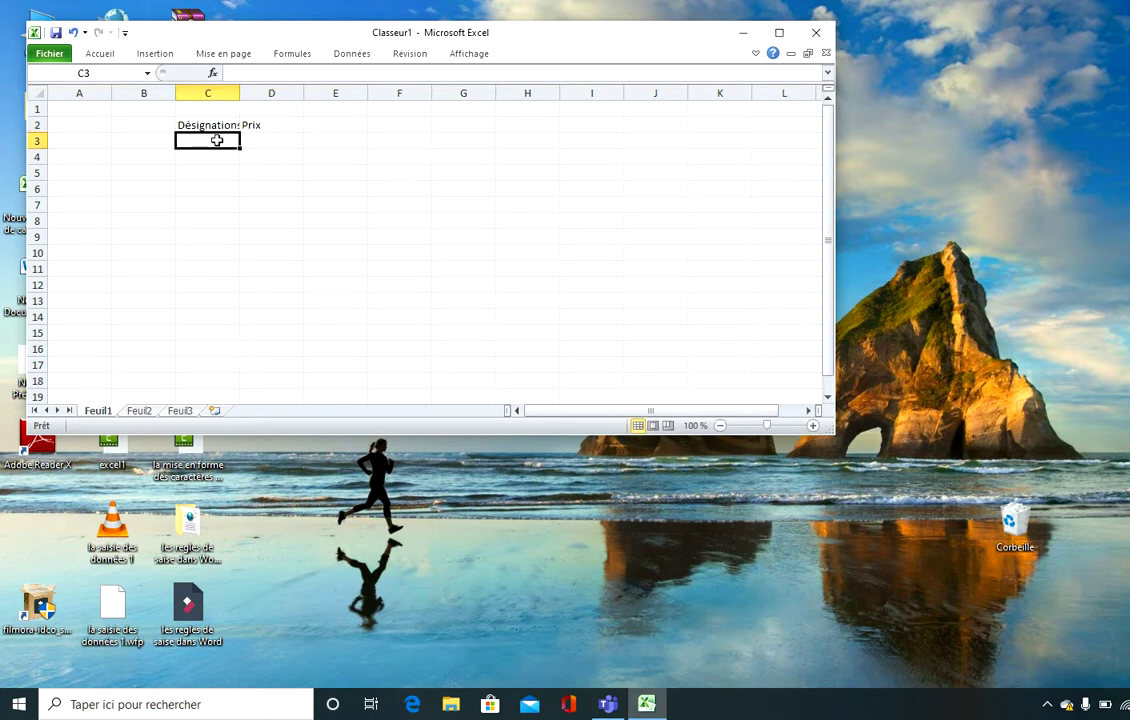
{"action": "type", "text": "Imp"}
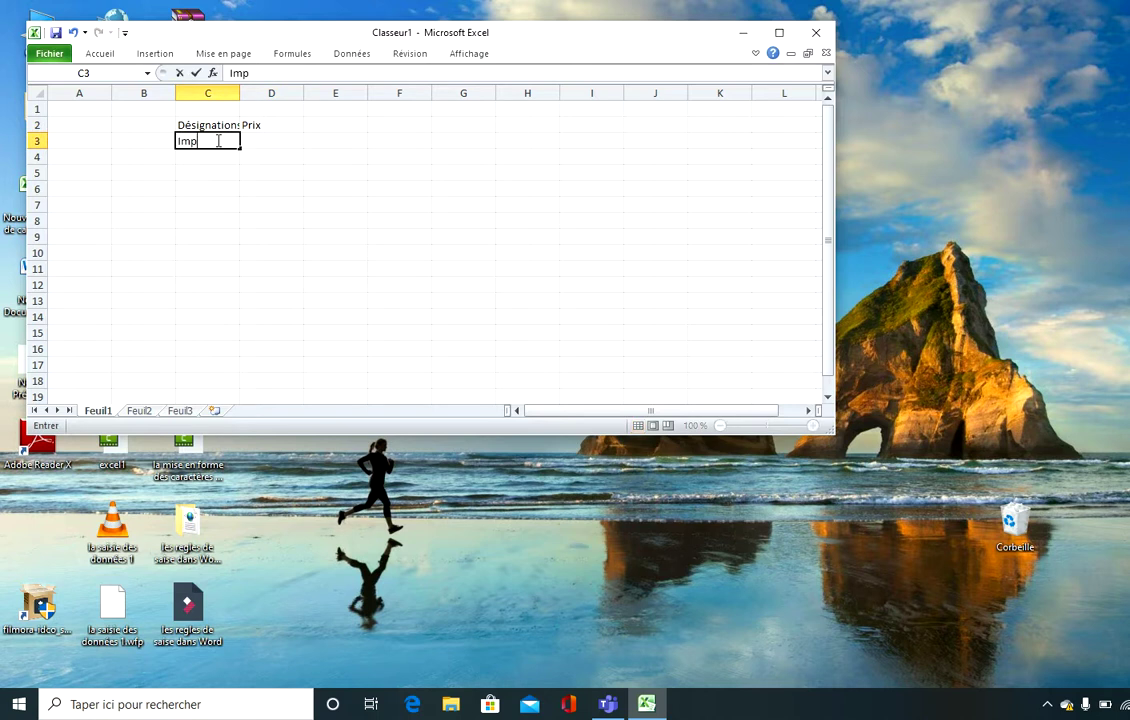
{"action": "type", "text": "rimante"}
{"action": "key", "text": "Return"}
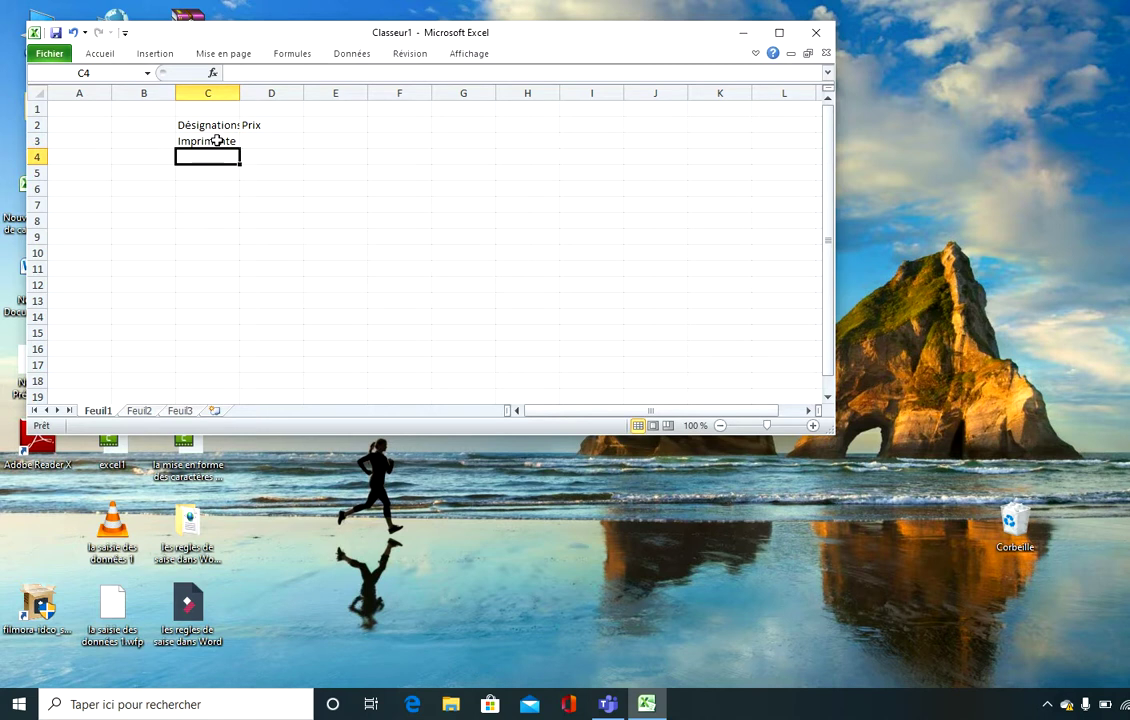
{"action": "type", "text": "Scan"}
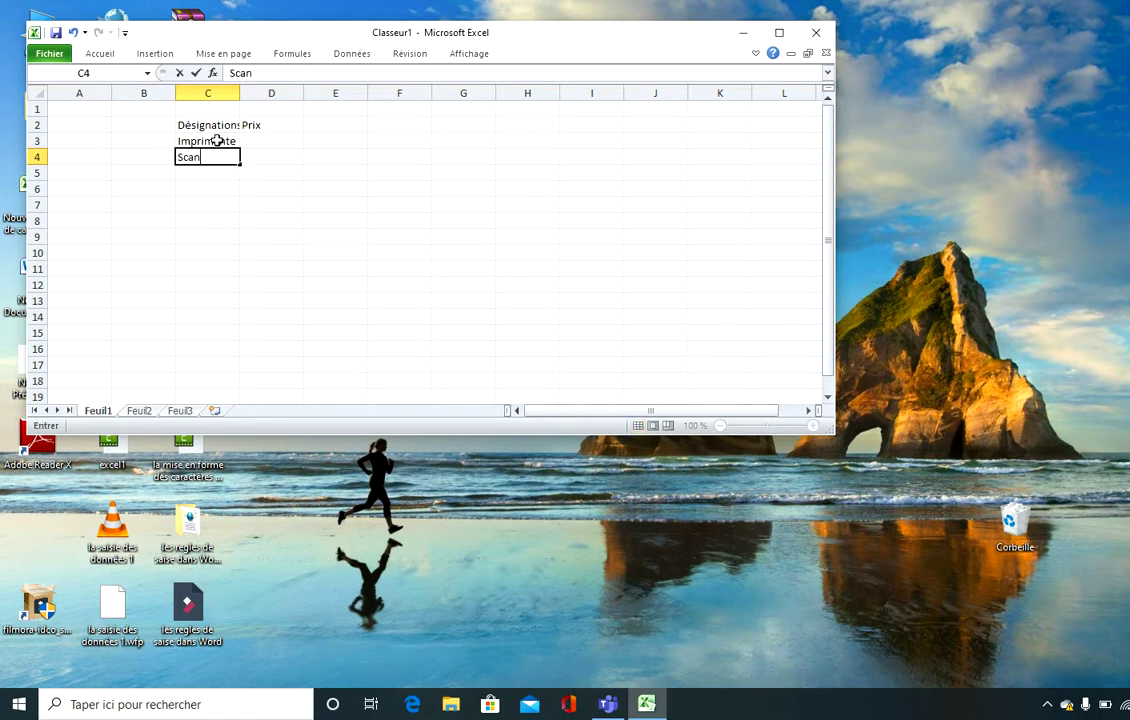
{"action": "type", "text": "ner"}
{"action": "key", "text": "Return"}
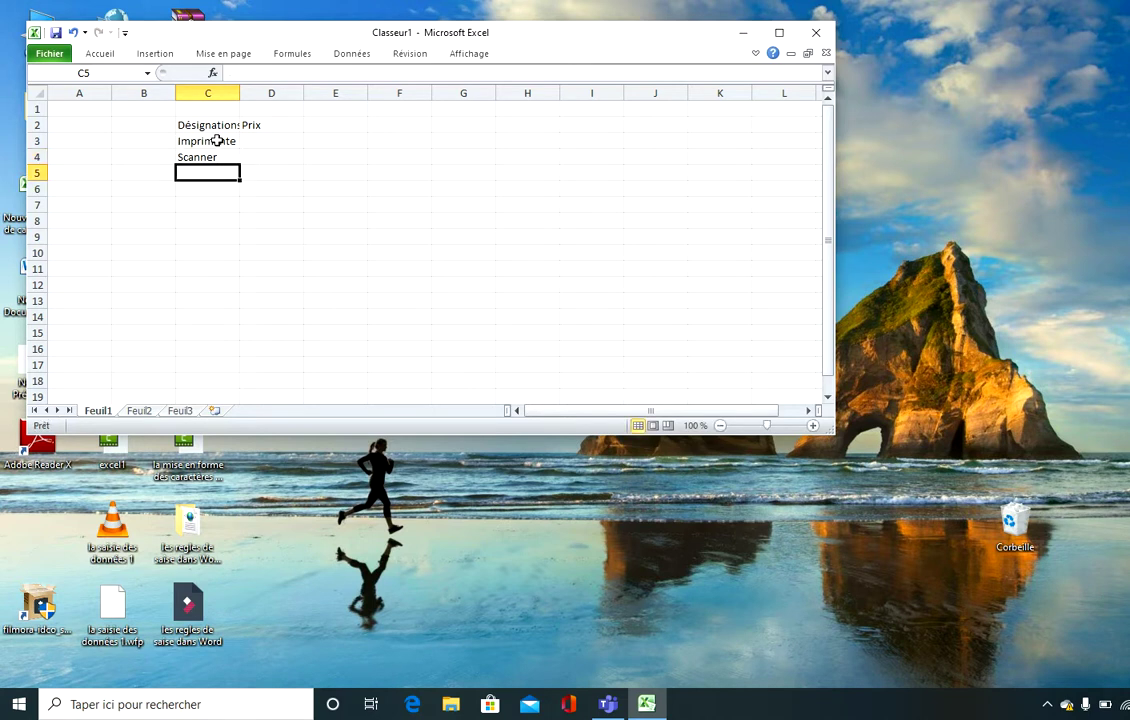
{"action": "type", "text": "Total"}
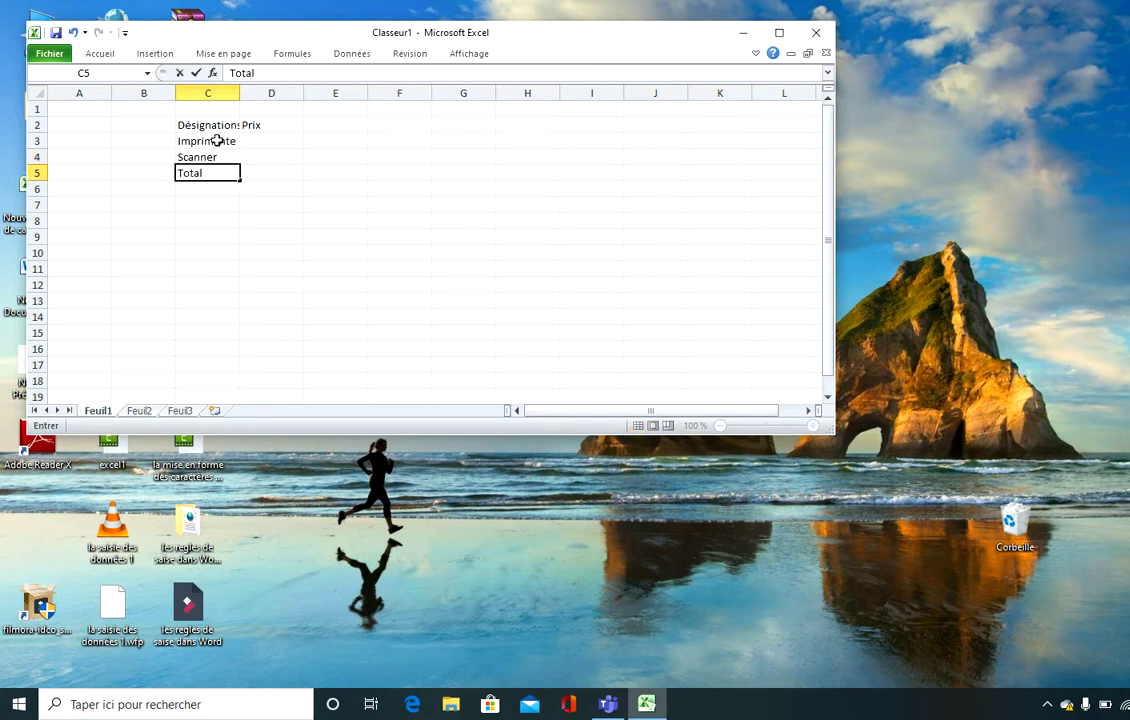
{"action": "key", "text": "Return"}
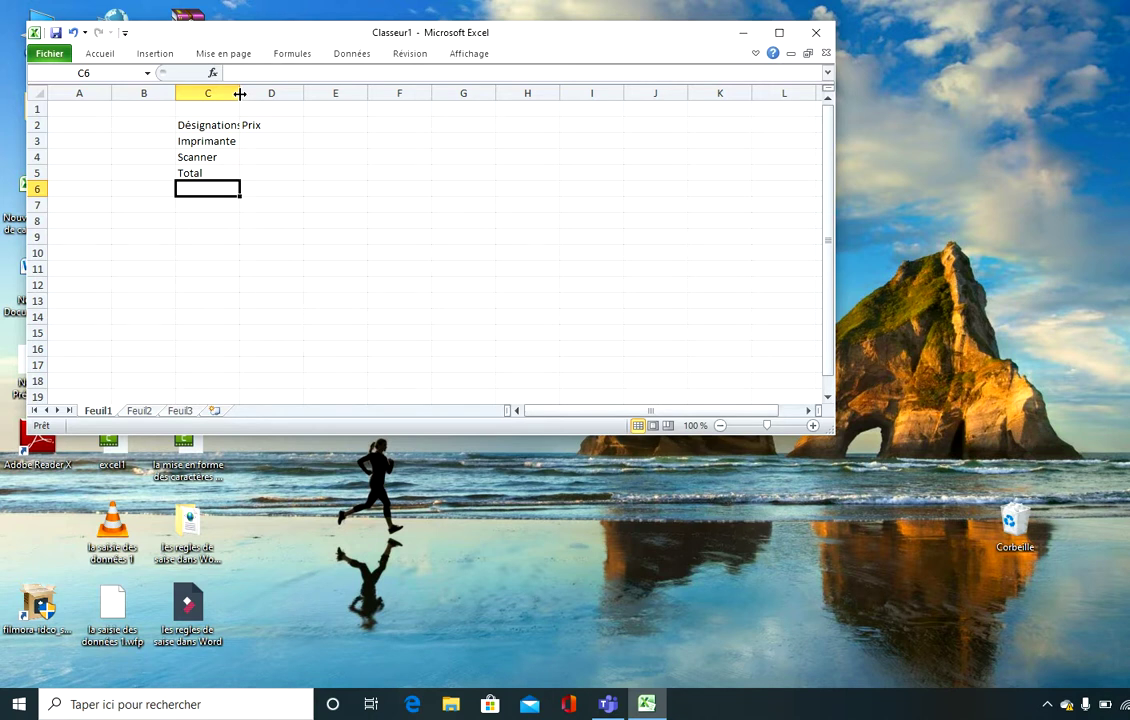
{"action": "left_click_drag", "start_coordinate": [240, 93], "coordinate": [264, 93]}
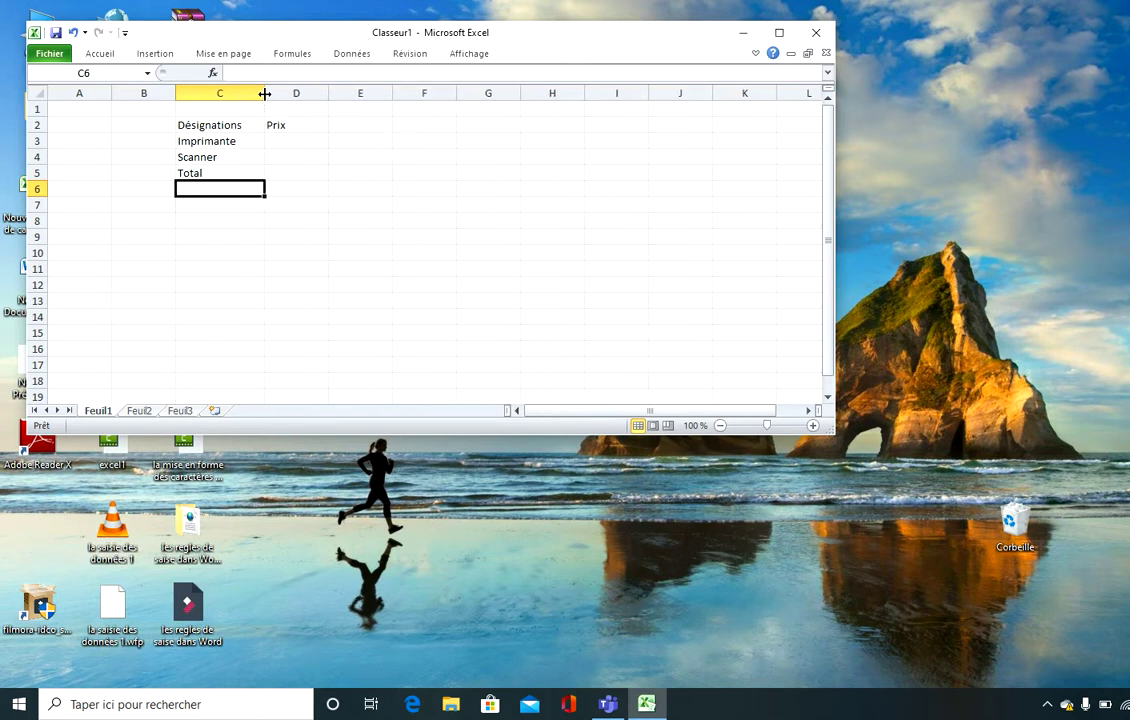
Enter the Imprimante price 1025,35 in cell D3
{"action": "left_click", "coordinate": [288, 139]}
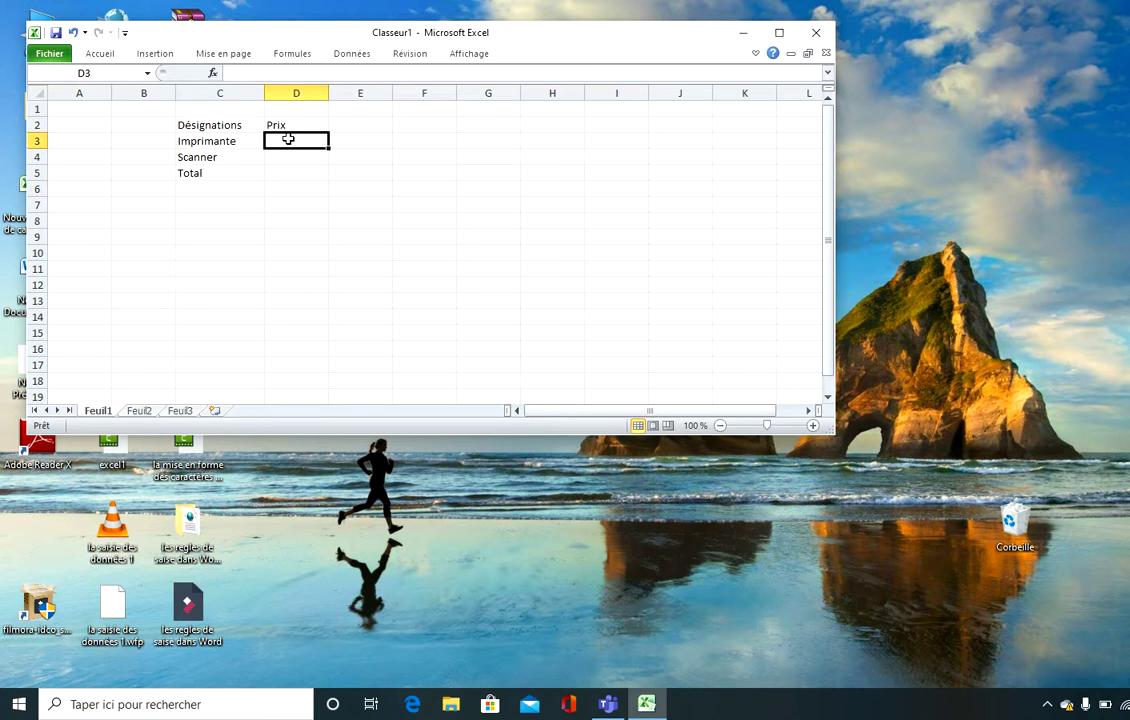
{"action": "type", "text": "102"}
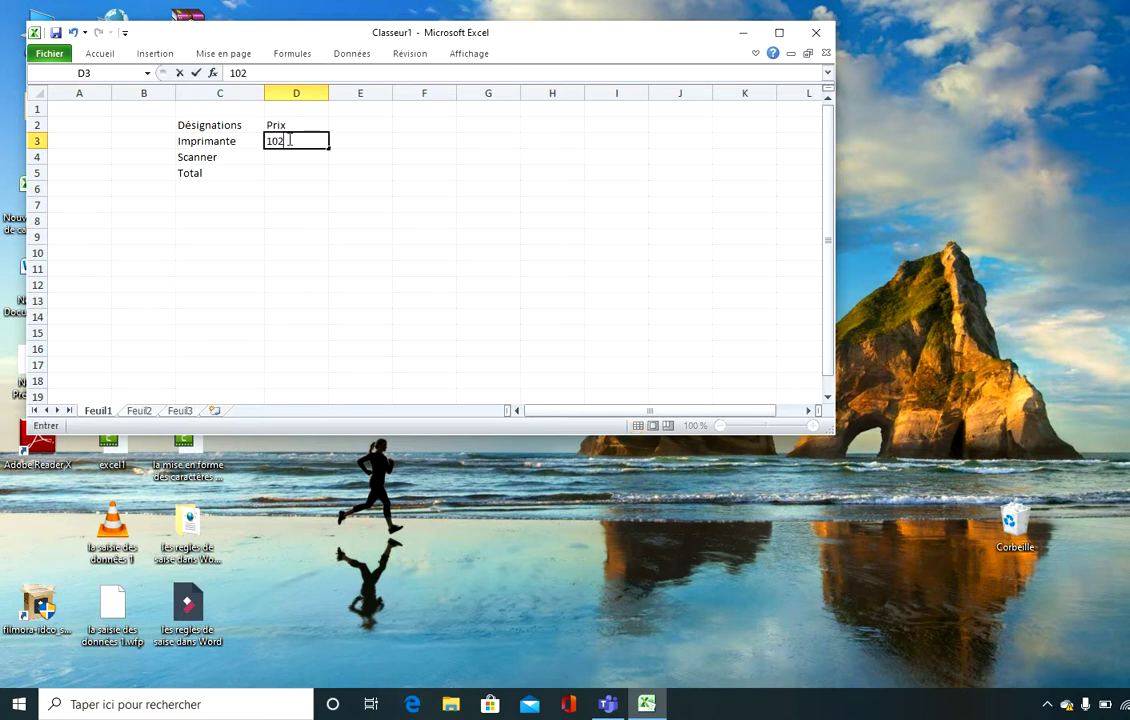
{"action": "type", "text": "5,35"}
{"action": "key", "text": "Return"}
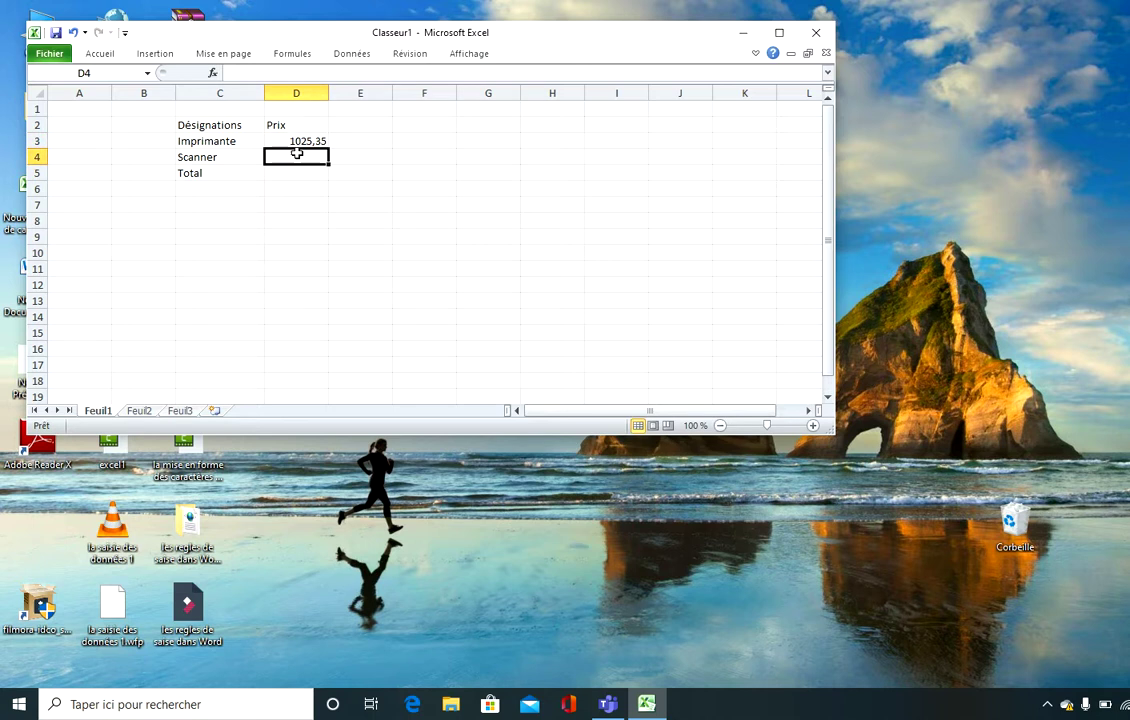
Enter the Scanner price 2750,5 in cell D4
{"action": "type", "text": "275"}
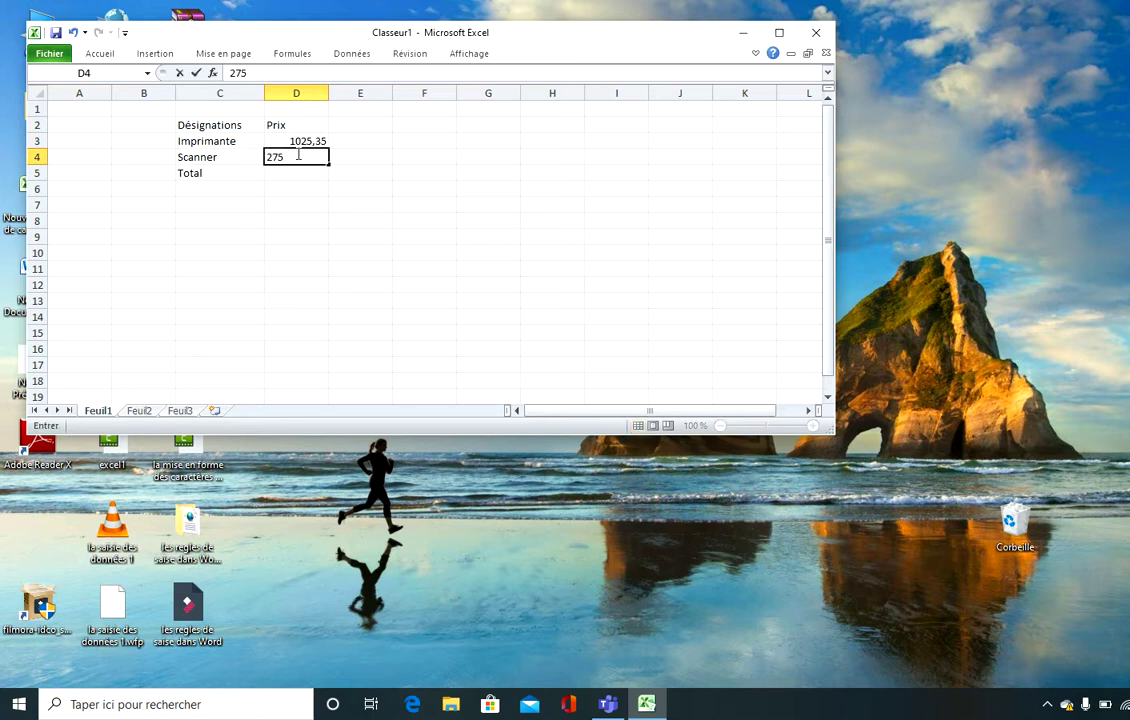
{"action": "type", "text": "0,5"}
{"action": "key", "text": "Return"}
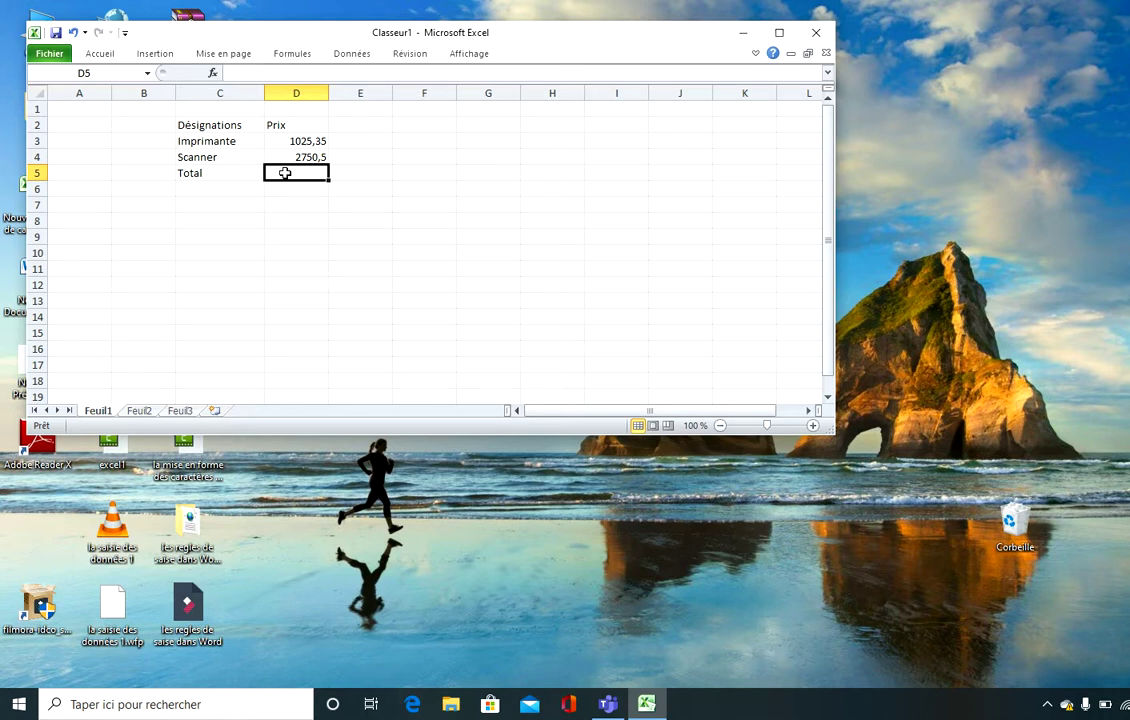
Calculate the total price in cell D5 with the formula =D3+D4, picking the two price cells as references
{"action": "type", "text": "="}
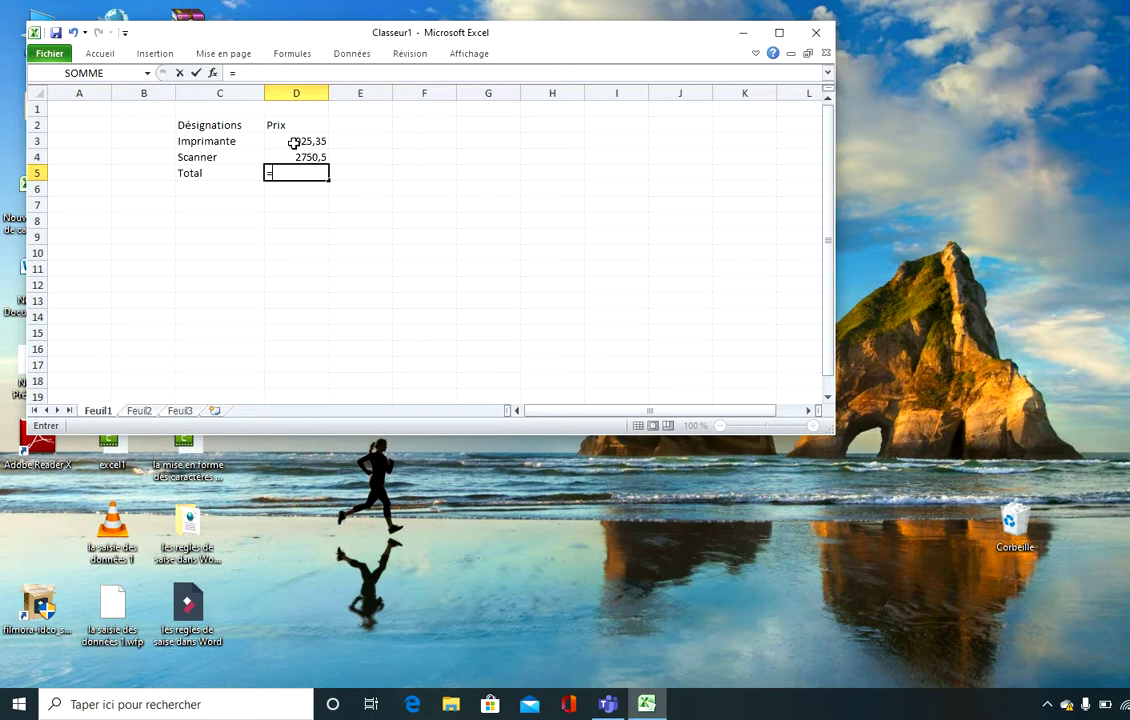
{"action": "left_click", "coordinate": [293, 143]}
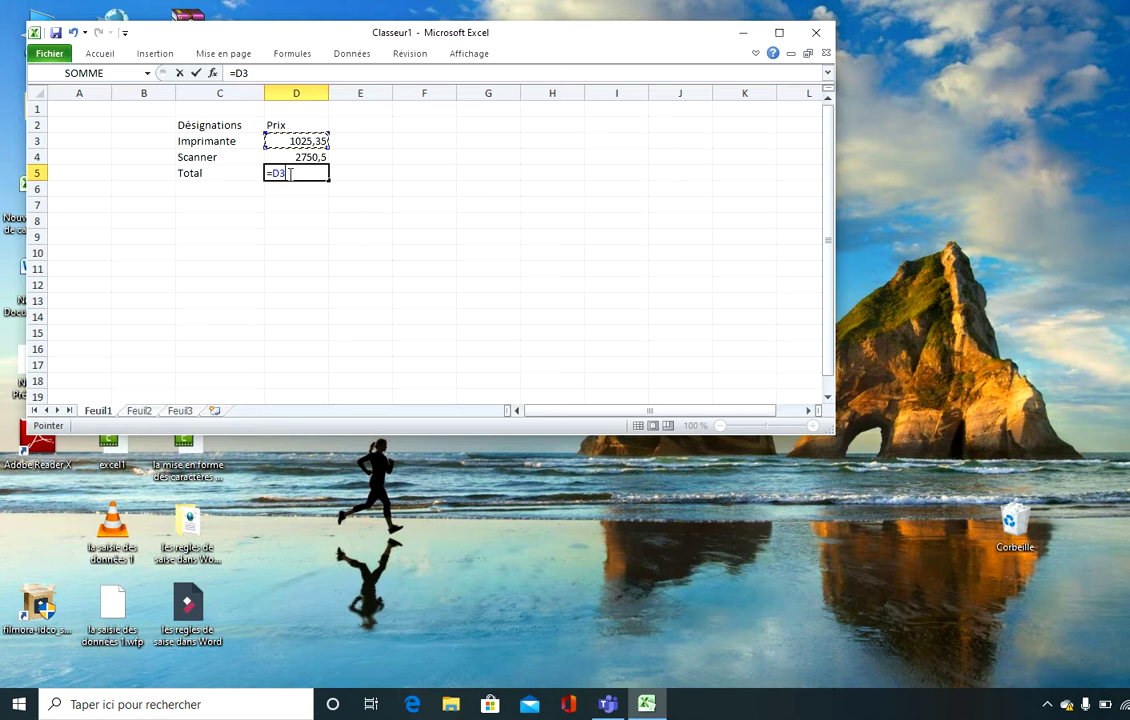
{"action": "type", "text": "+"}
{"action": "left_click", "coordinate": [295, 157]}
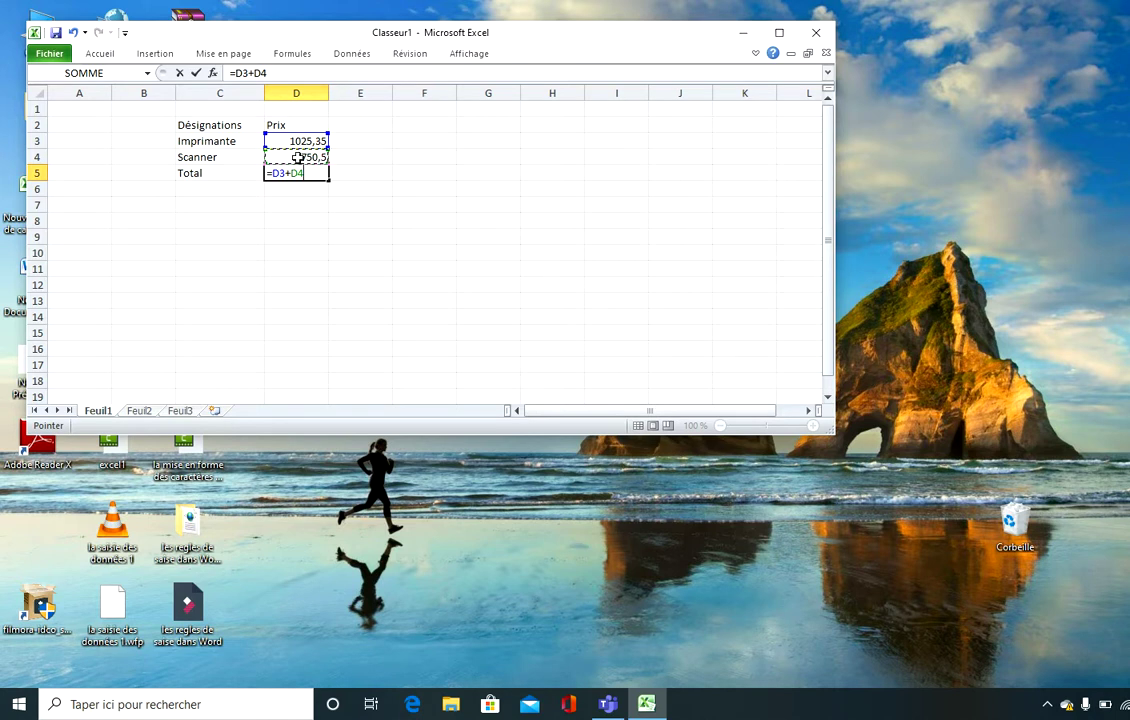
{"action": "left_click", "coordinate": [311, 174]}
{"action": "key", "text": "Return"}
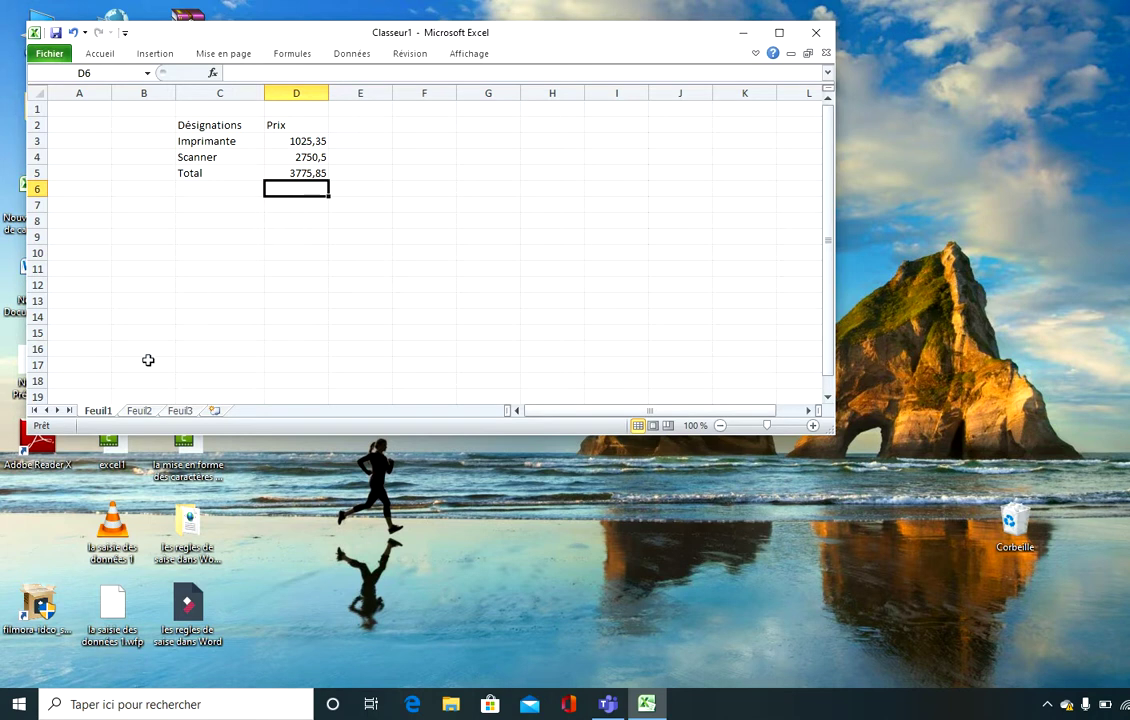
Open the sheet Feuil2 and enter the header "Matières" in cell B3
{"action": "left_click", "coordinate": [139, 411]}
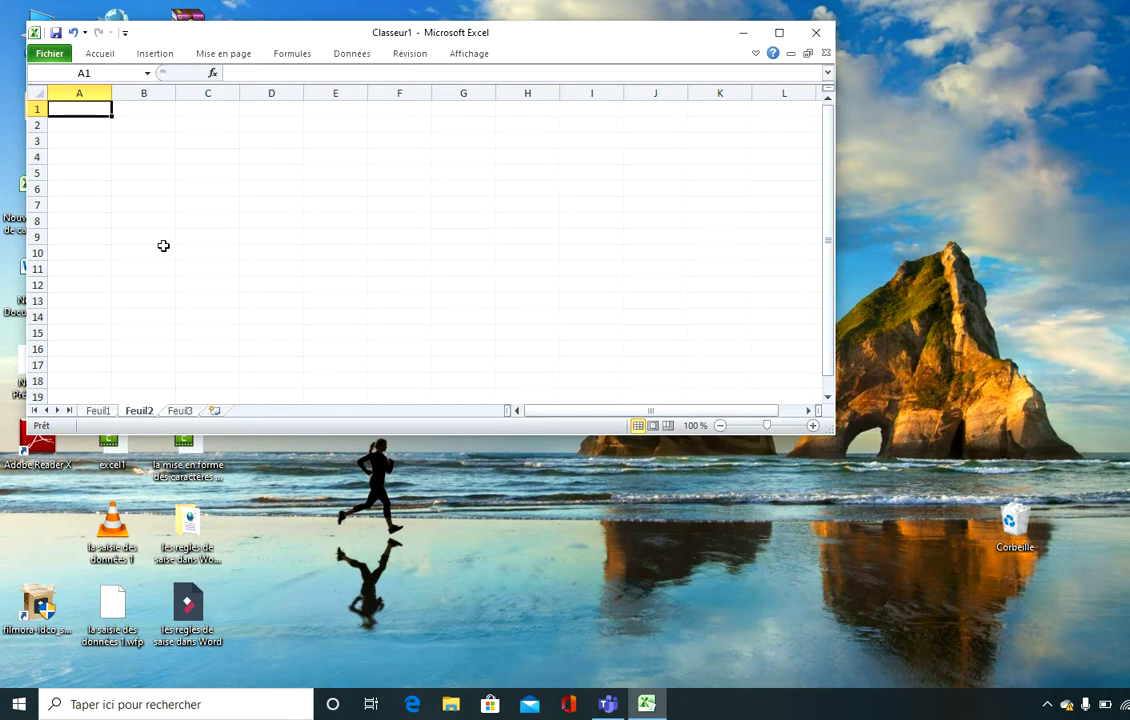
{"action": "left_click", "coordinate": [153, 142]}
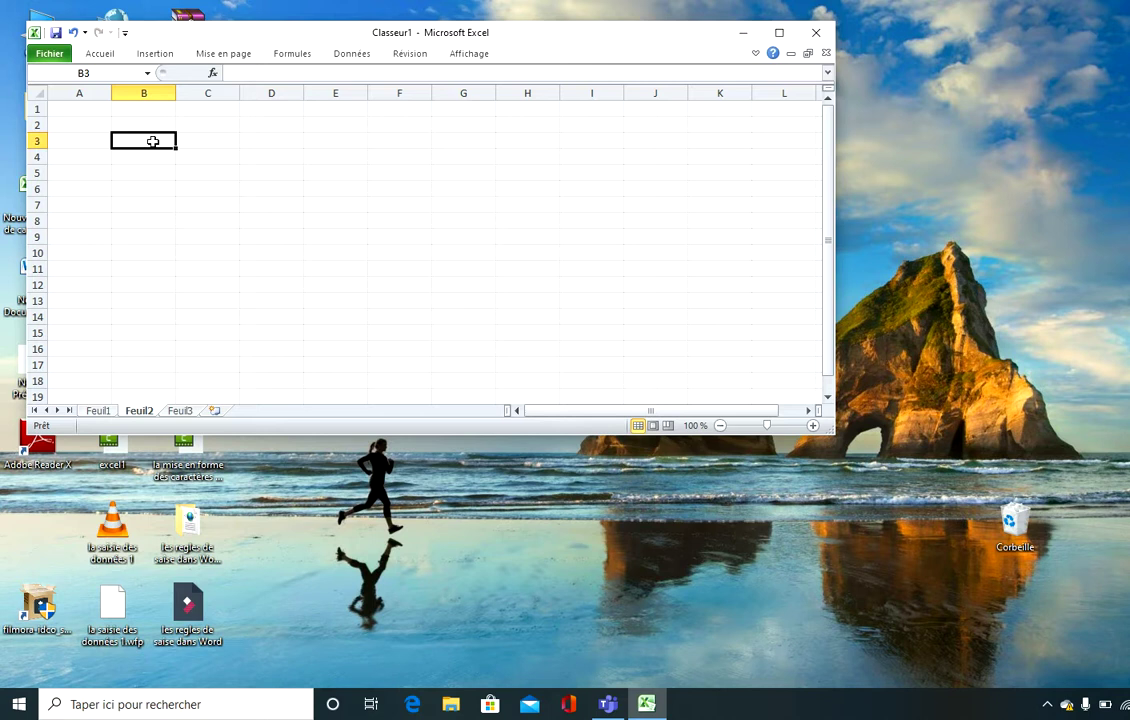
{"action": "type", "text": "Ma"}
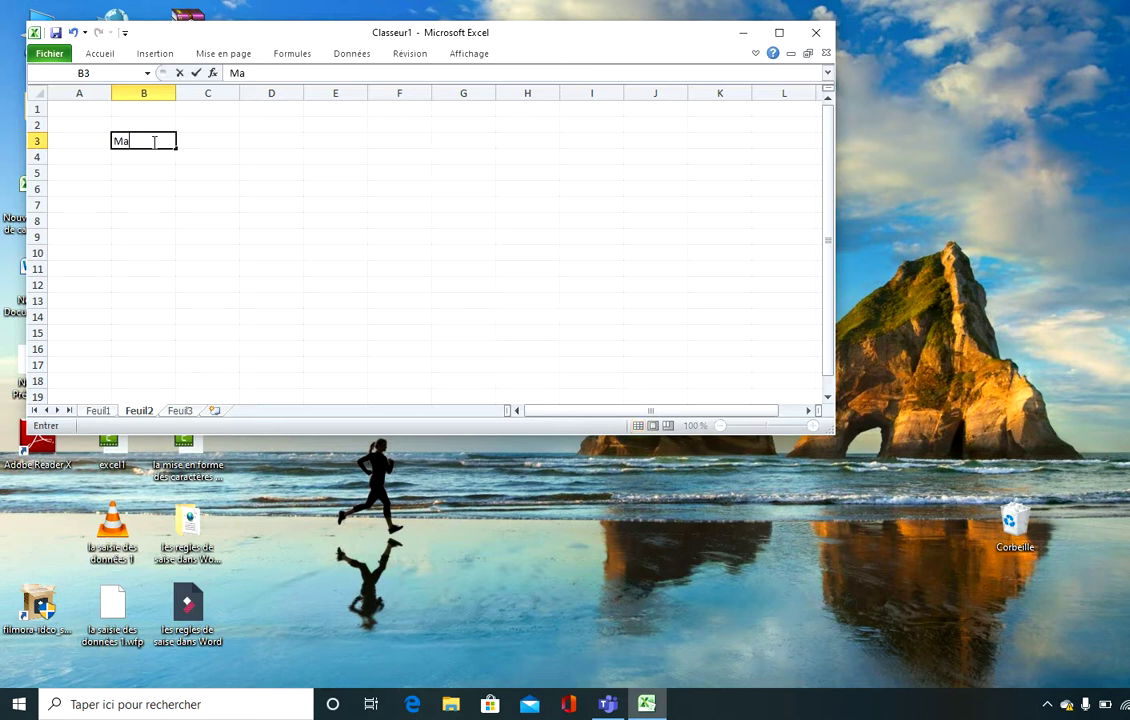
{"action": "type", "text": "tières"}
{"action": "key", "text": "Return"}
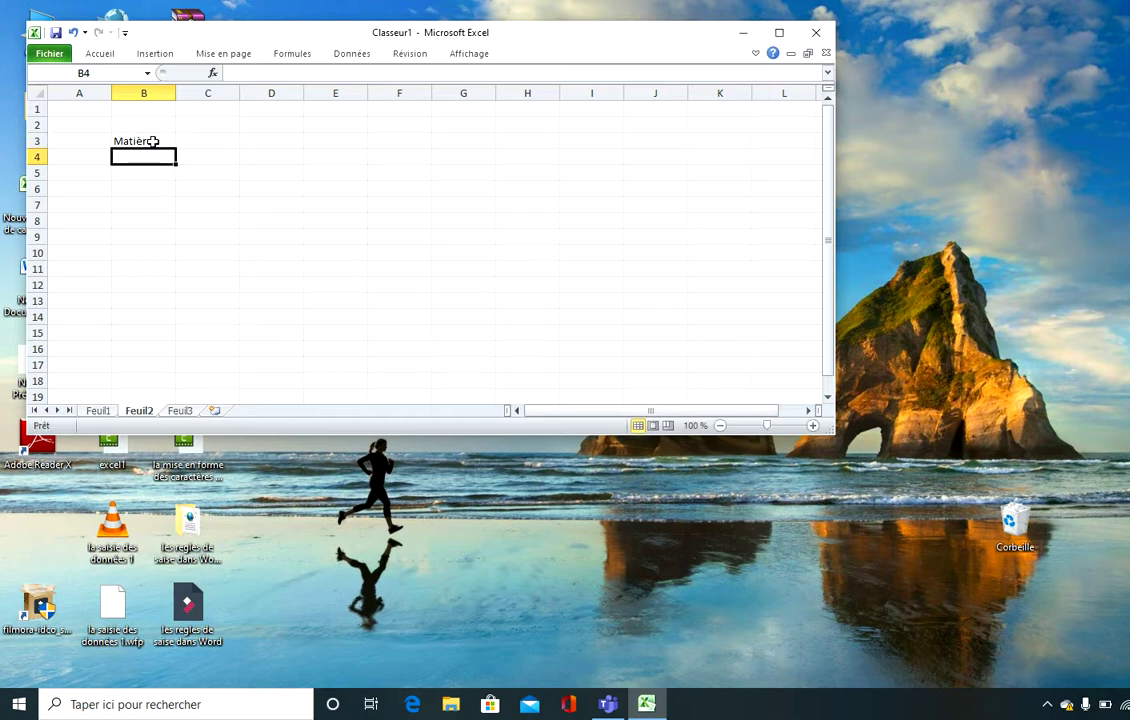
List the subjects "Informatique", "Mathématique" and "Physique" in cells B4 to B6 under the Matières header
{"action": "type", "text": "Infor"}
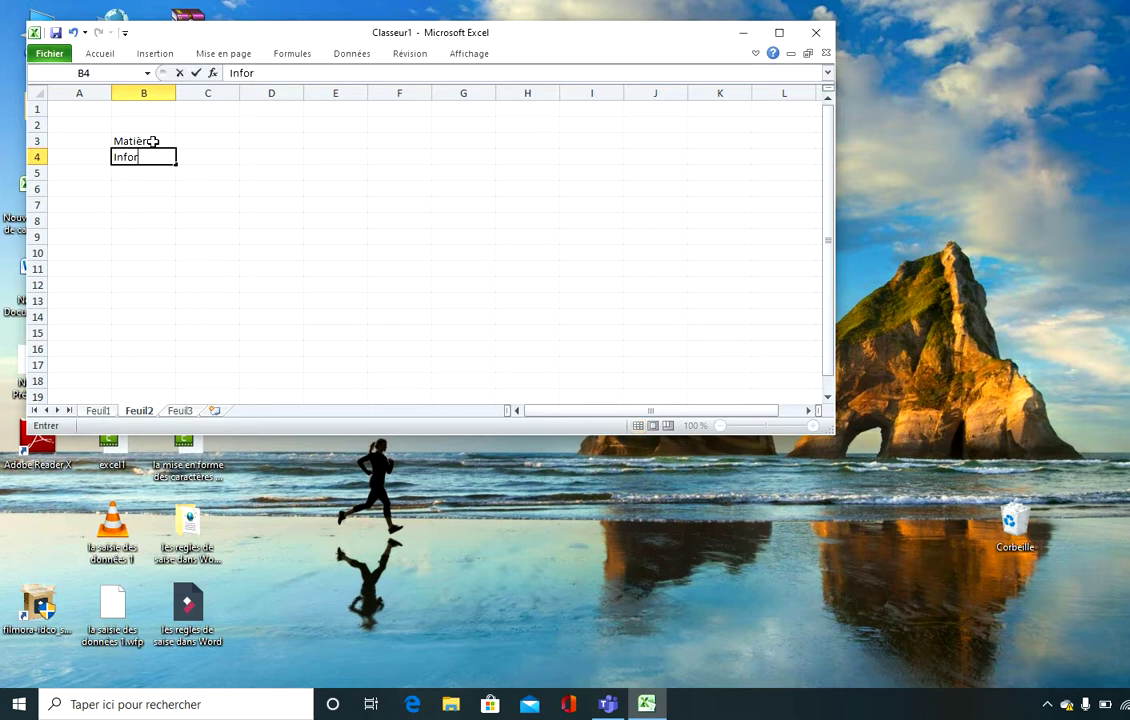
{"action": "type", "text": "matique"}
{"action": "key", "text": "Return"}
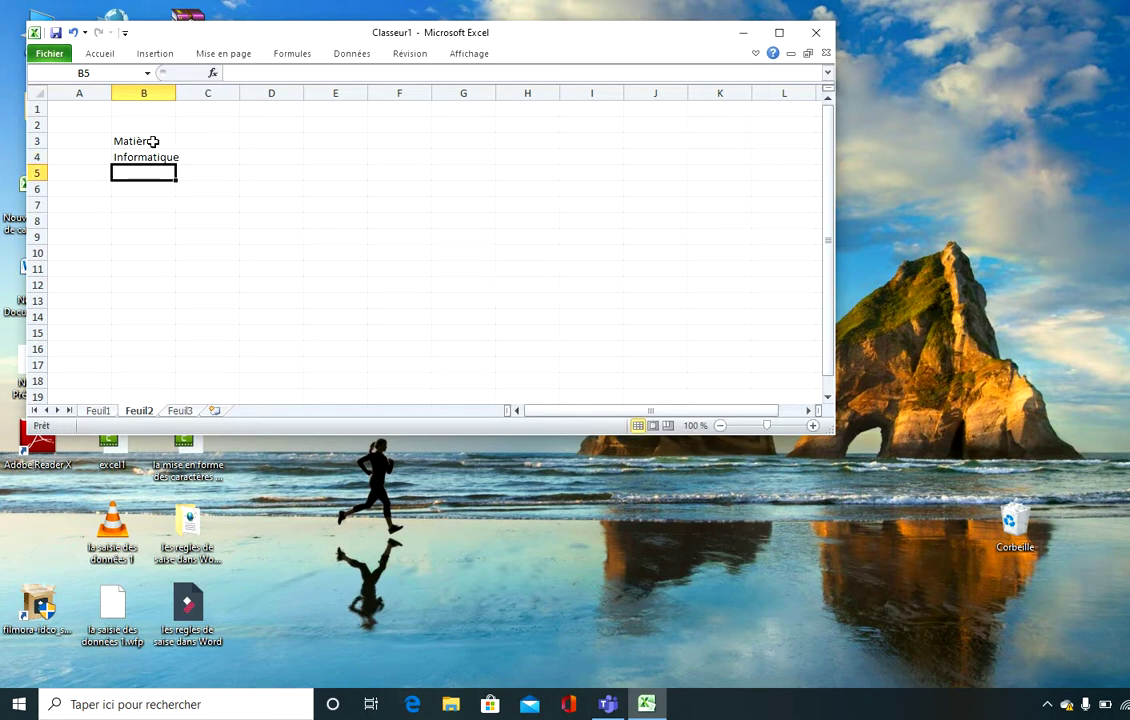
{"action": "type", "text": "Math"}
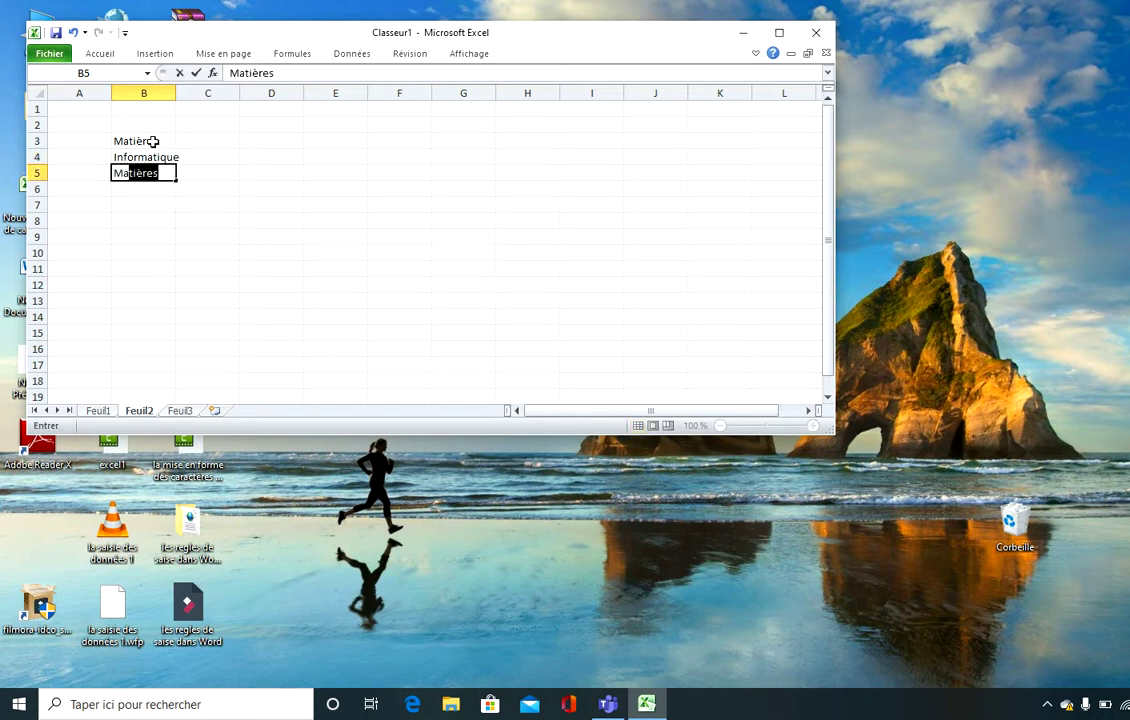
{"action": "type", "text": "ématique"}
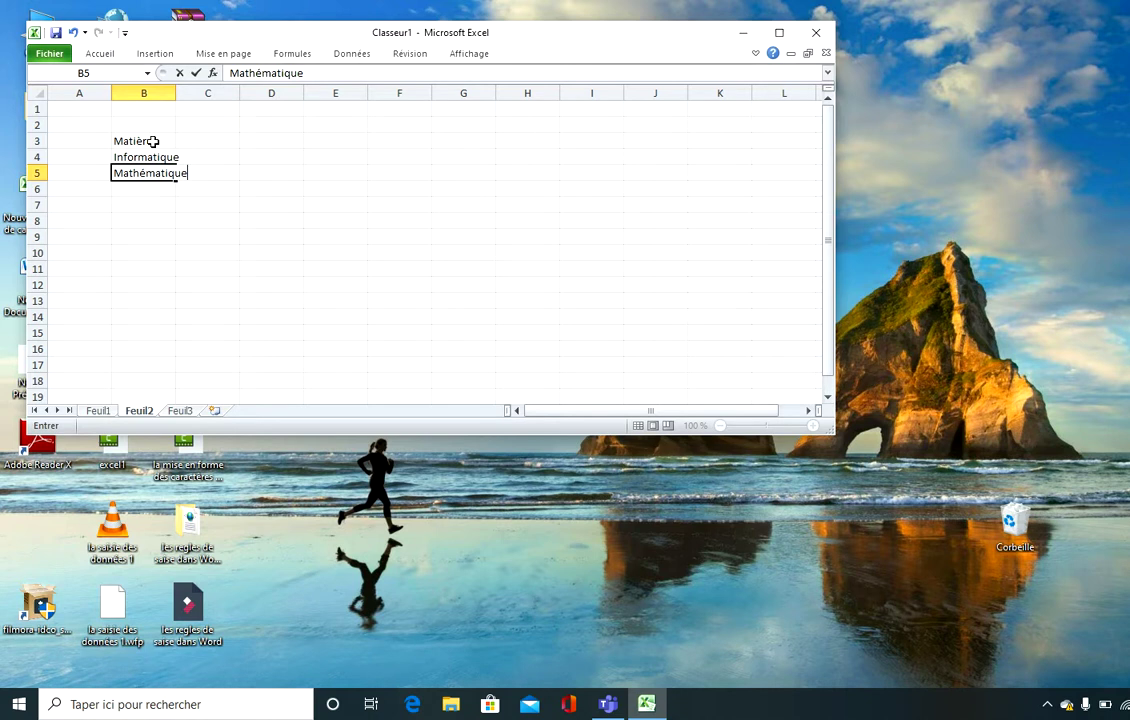
{"action": "key", "text": "Return"}
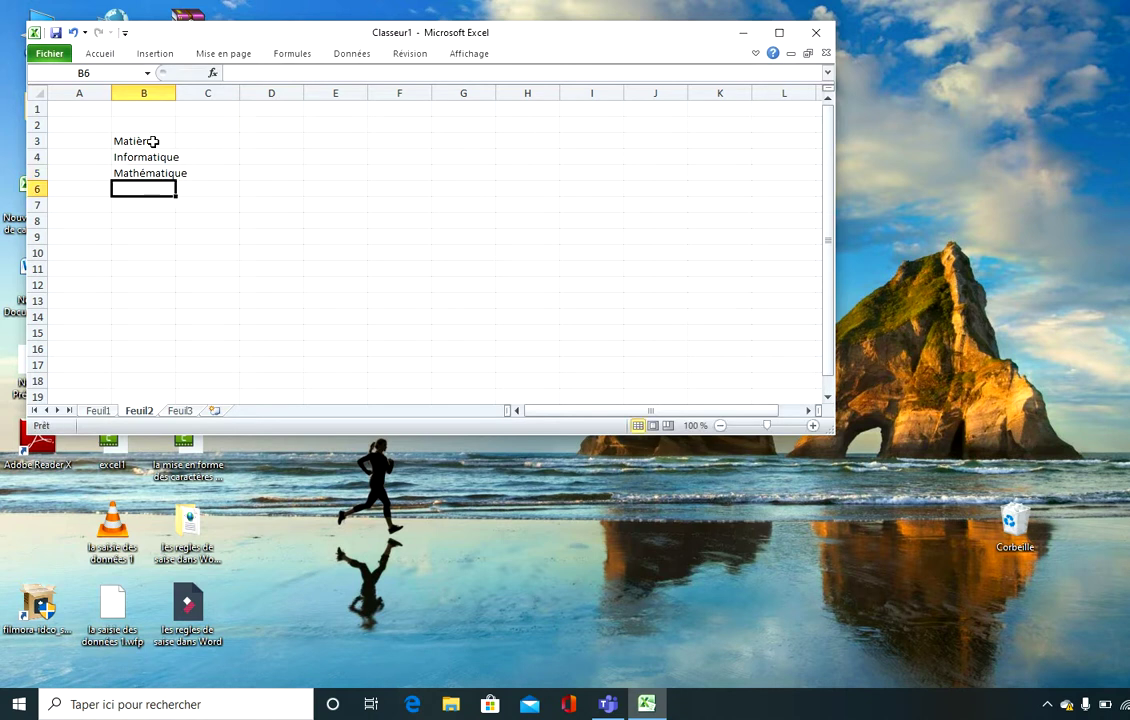
{"action": "type", "text": "Ph"}
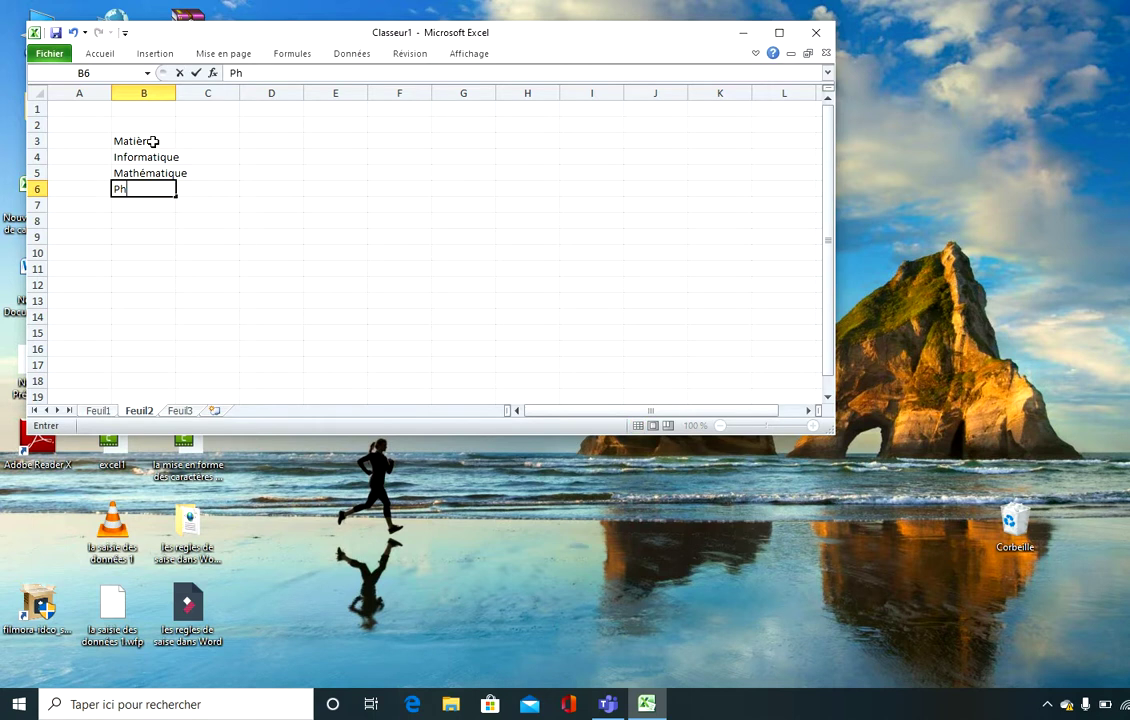
{"action": "type", "text": "ysique"}
{"action": "key", "text": "Return"}
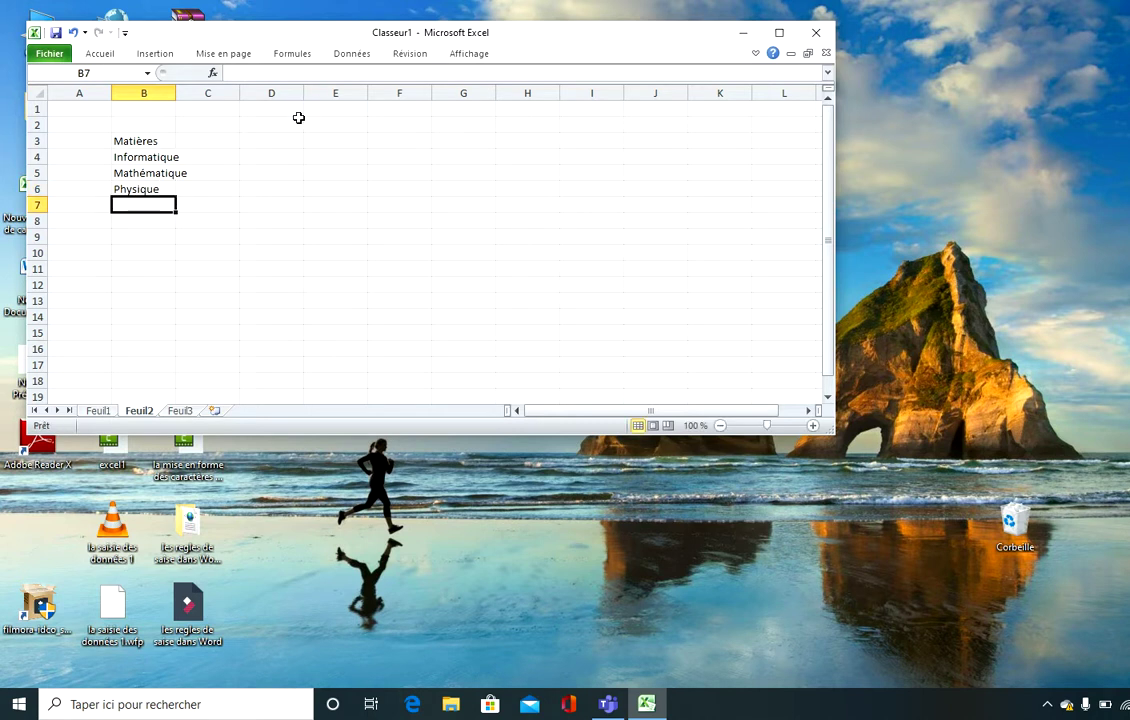
Enter the column headers "Coefficient" in cell C3 and "Notes" in cell D3
{"action": "left_click", "coordinate": [213, 140]}
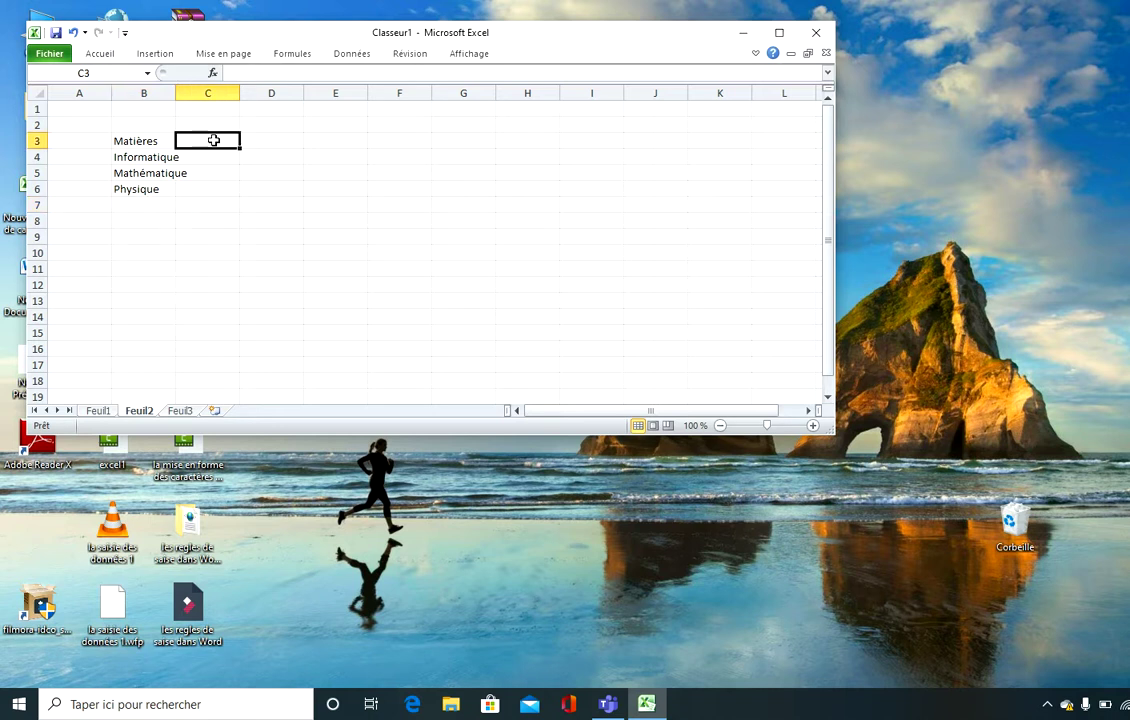
{"action": "type", "text": "C"}
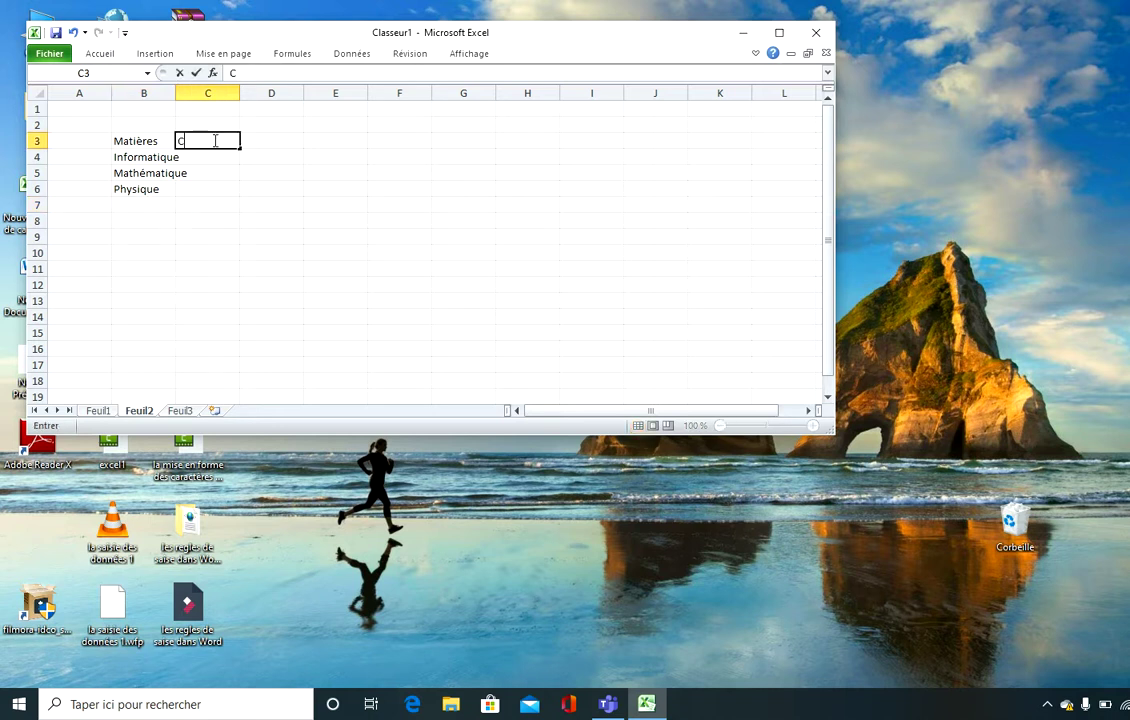
{"action": "type", "text": "oefficient"}
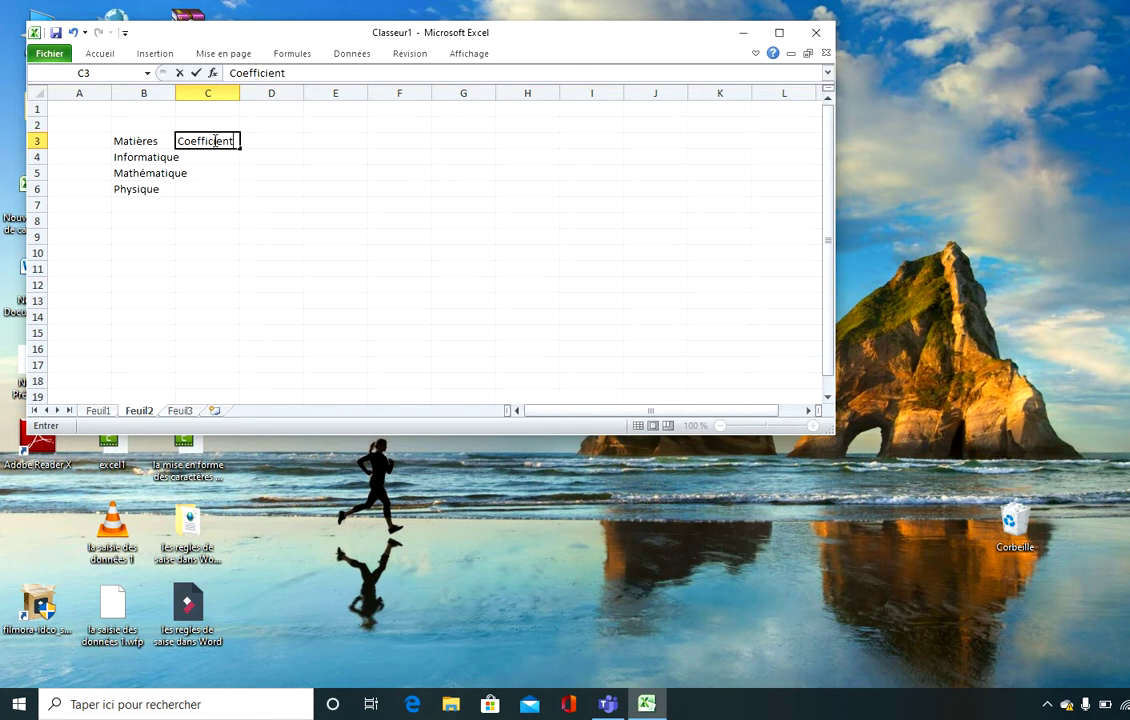
{"action": "key", "text": "Return"}
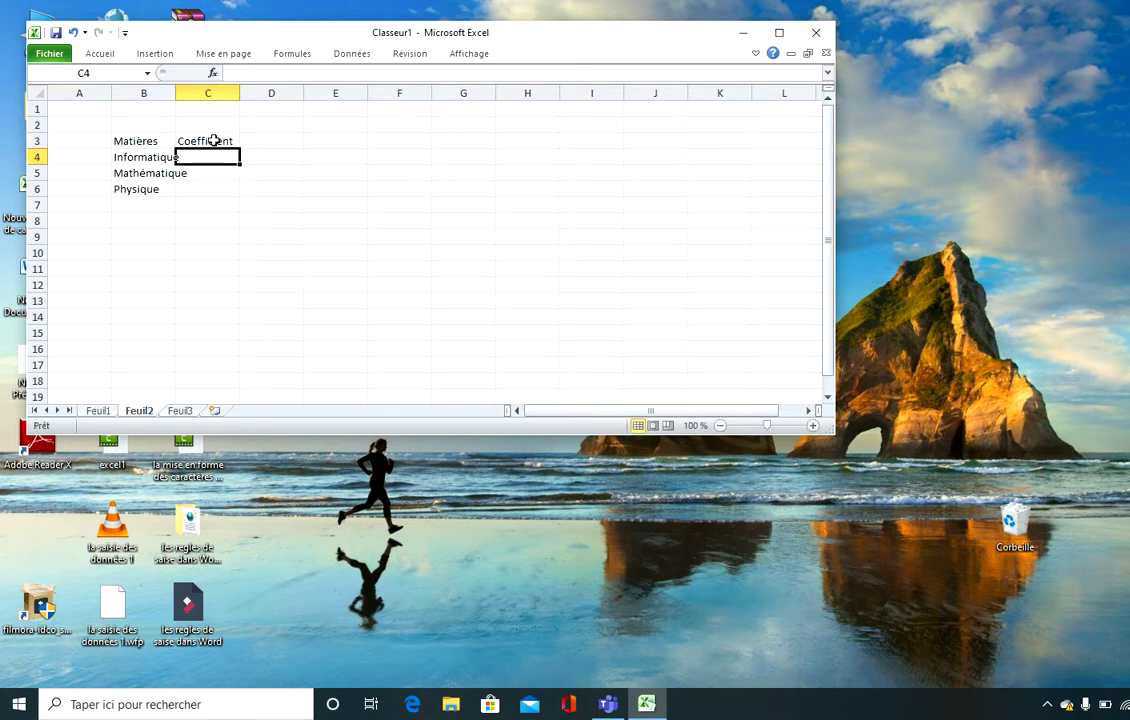
{"action": "left_click", "coordinate": [275, 140]}
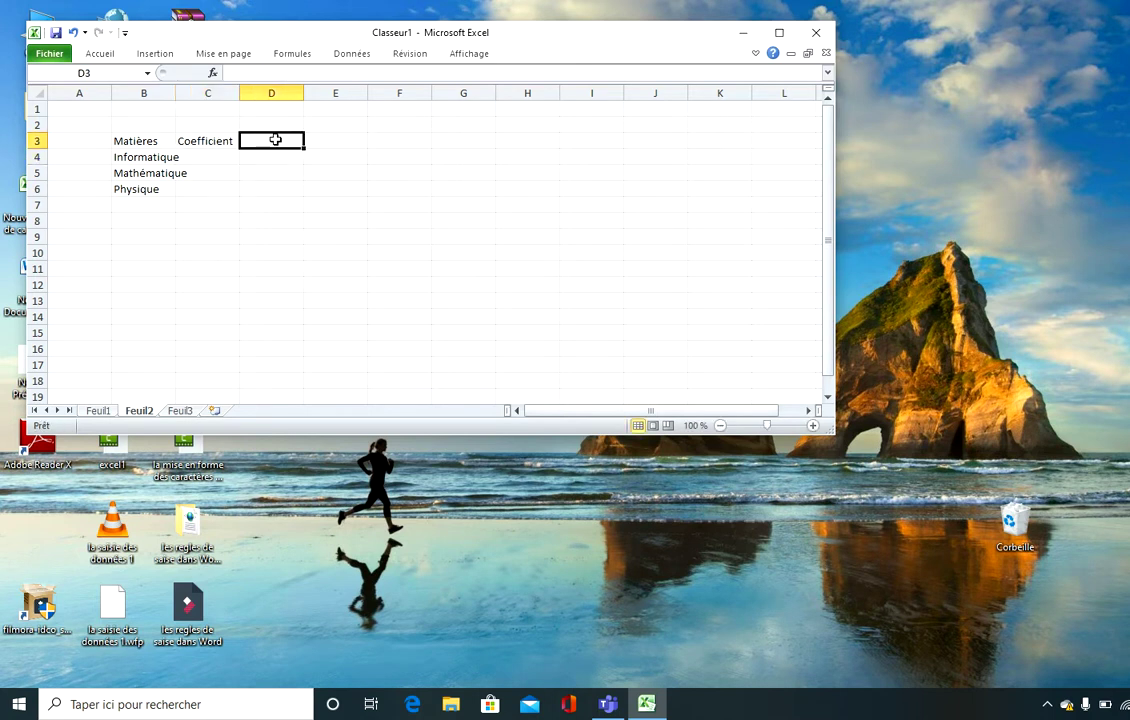
{"action": "type", "text": "N"}
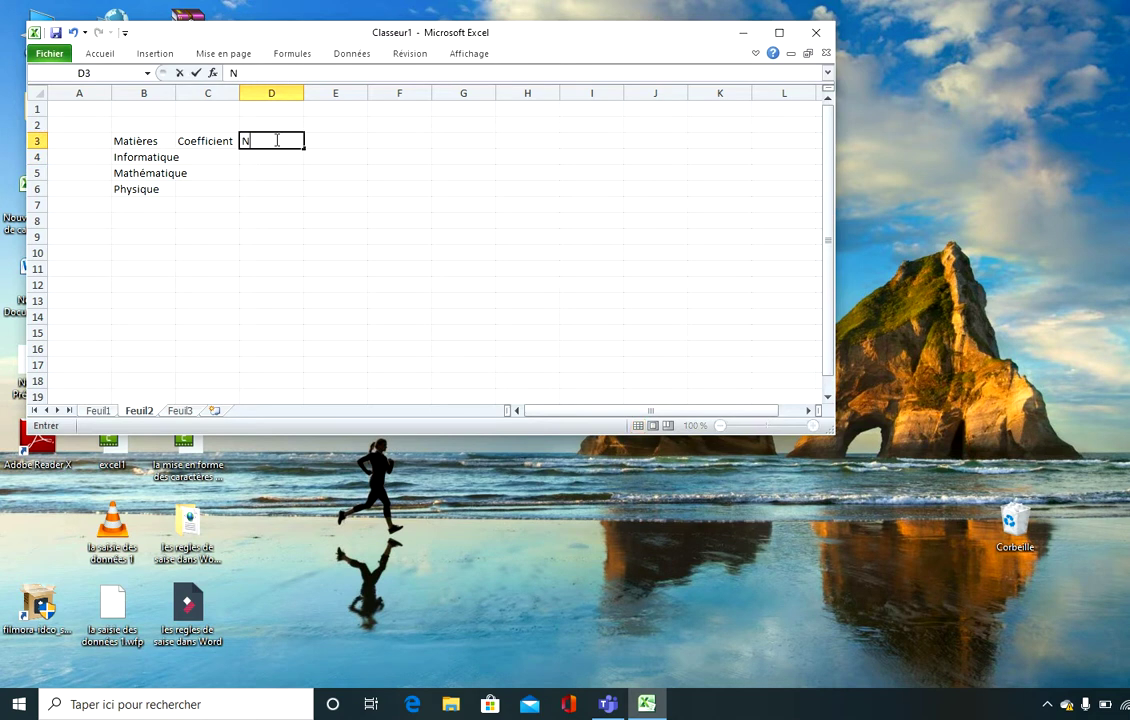
{"action": "type", "text": "otes"}
{"action": "key", "text": "Return"}
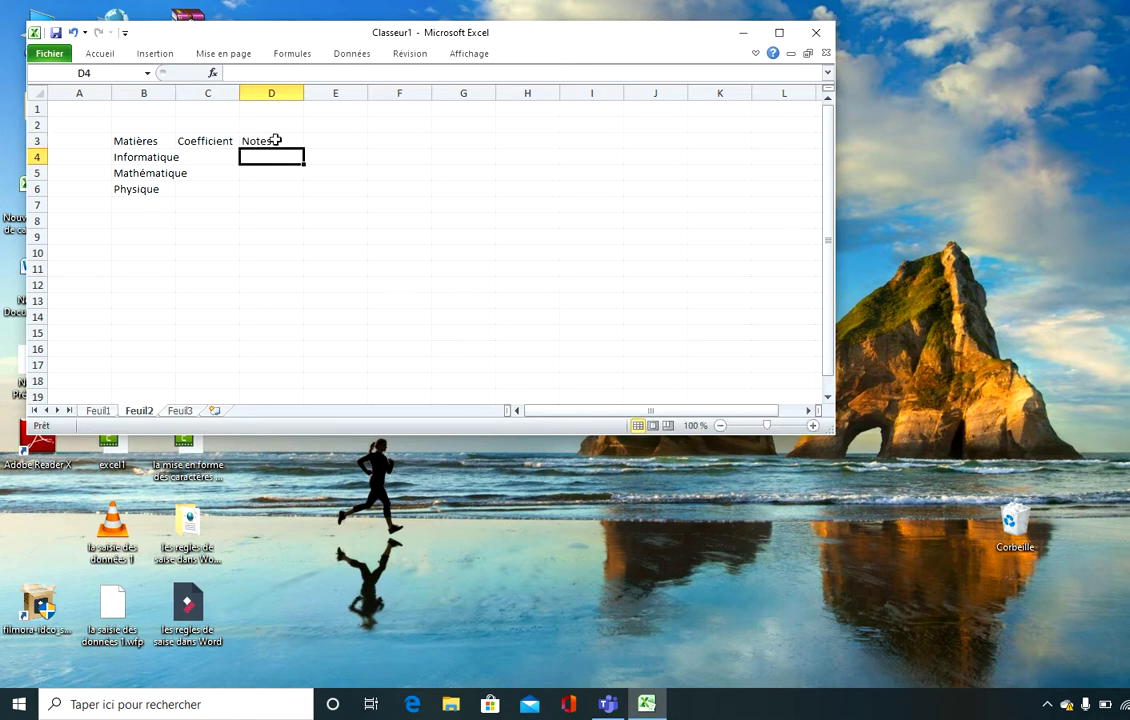
Enter the column header "Note*coefficient" in cell E3, correcting the text within the cell
{"action": "left_click", "coordinate": [341, 143]}
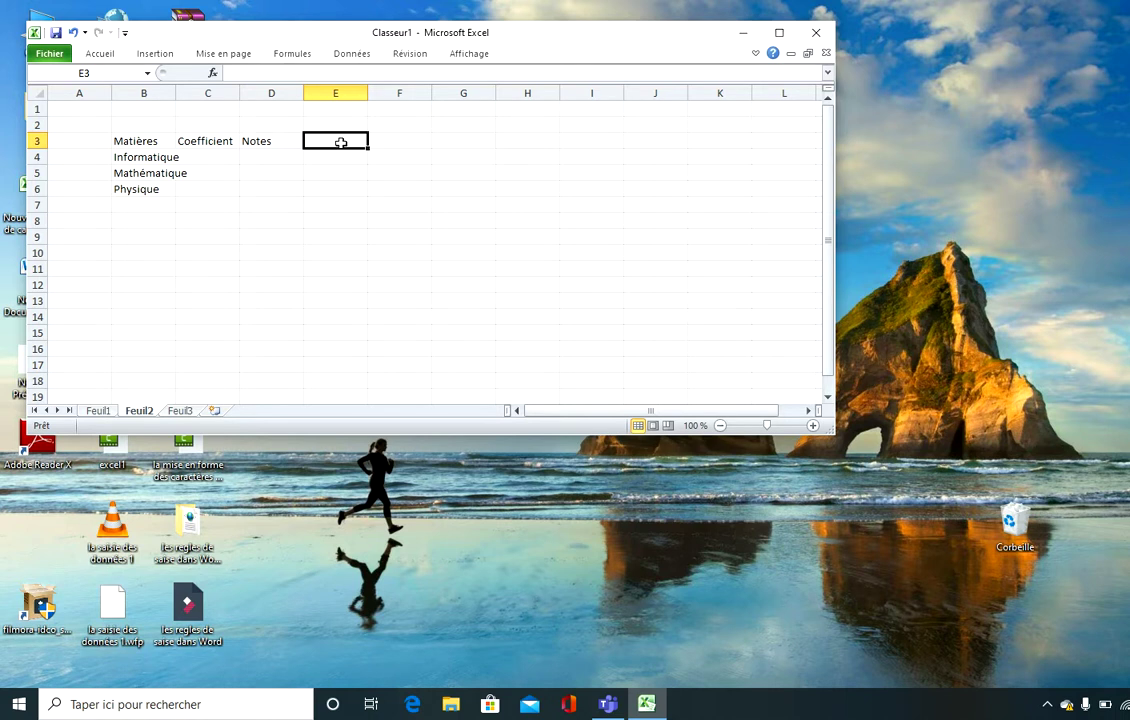
{"action": "type", "text": "Noy"}
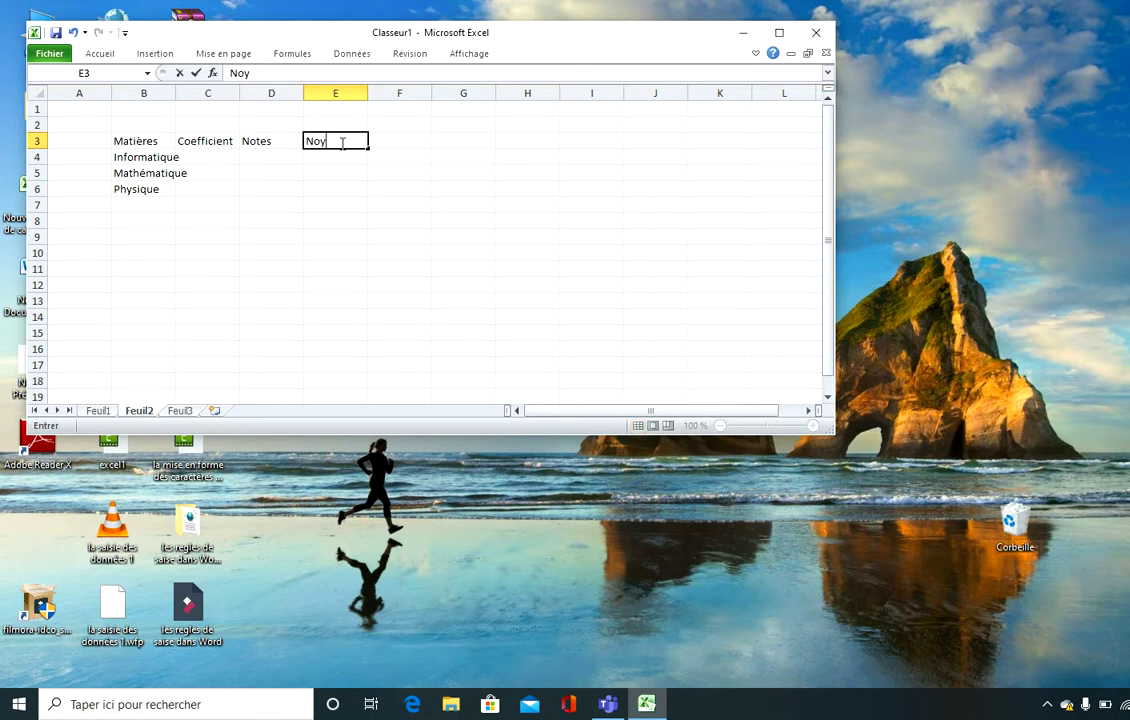
{"action": "key", "text": "BackSpace"}
{"action": "type", "text": "es*"}
{"action": "key", "text": "Left"}
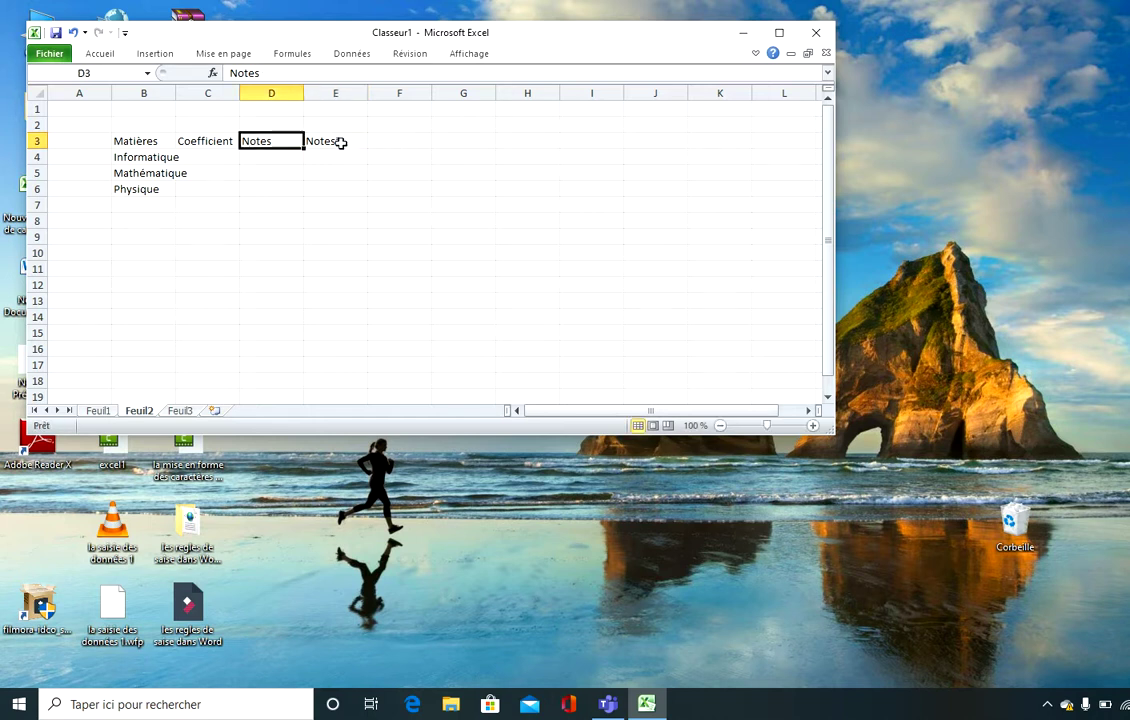
{"action": "left_click", "coordinate": [341, 143]}
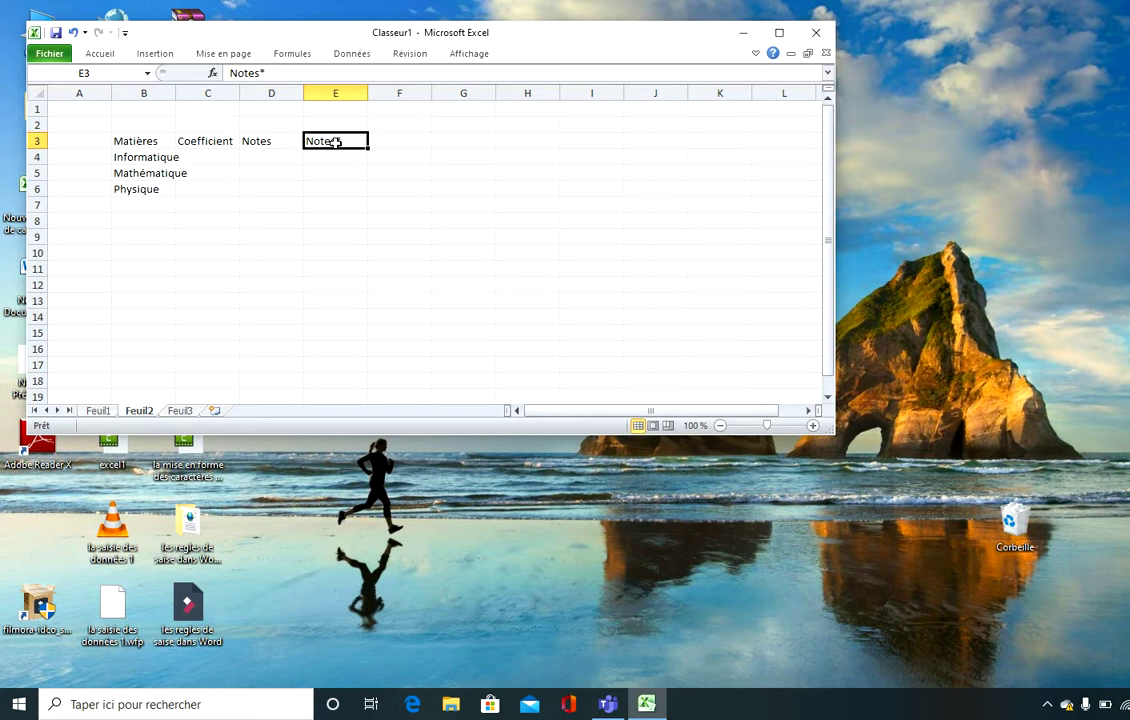
{"action": "double_click", "coordinate": [336, 143]}
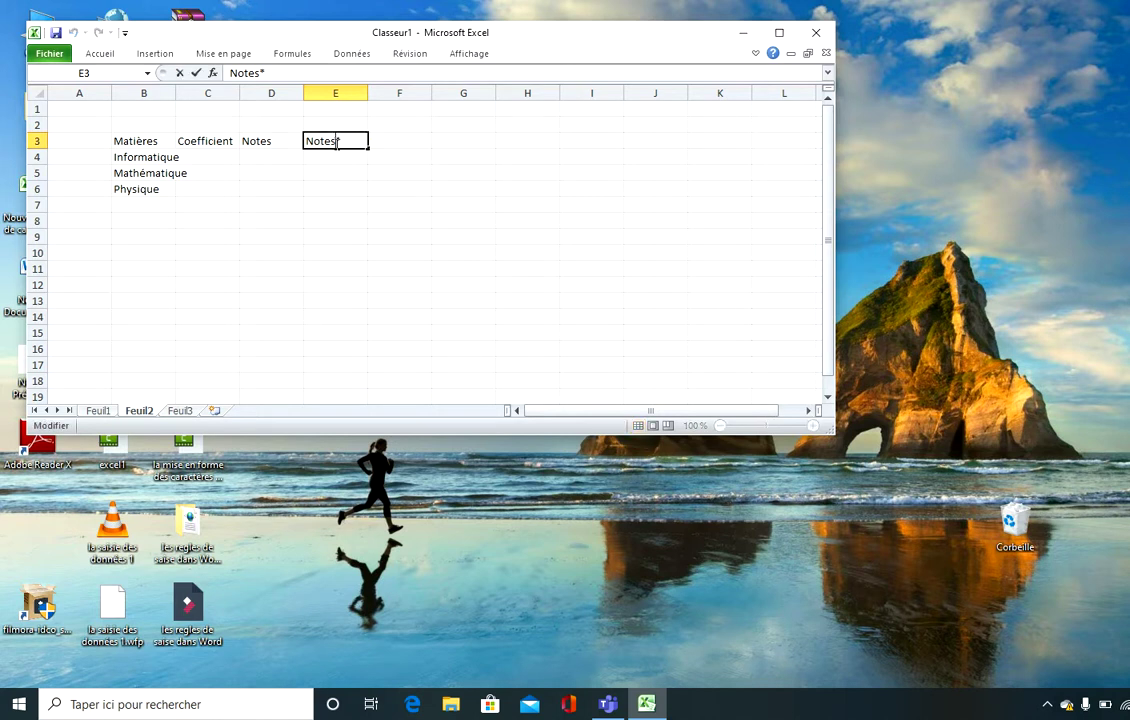
{"action": "key", "text": "BackSpace"}
{"action": "type", "text": "coefficient"}
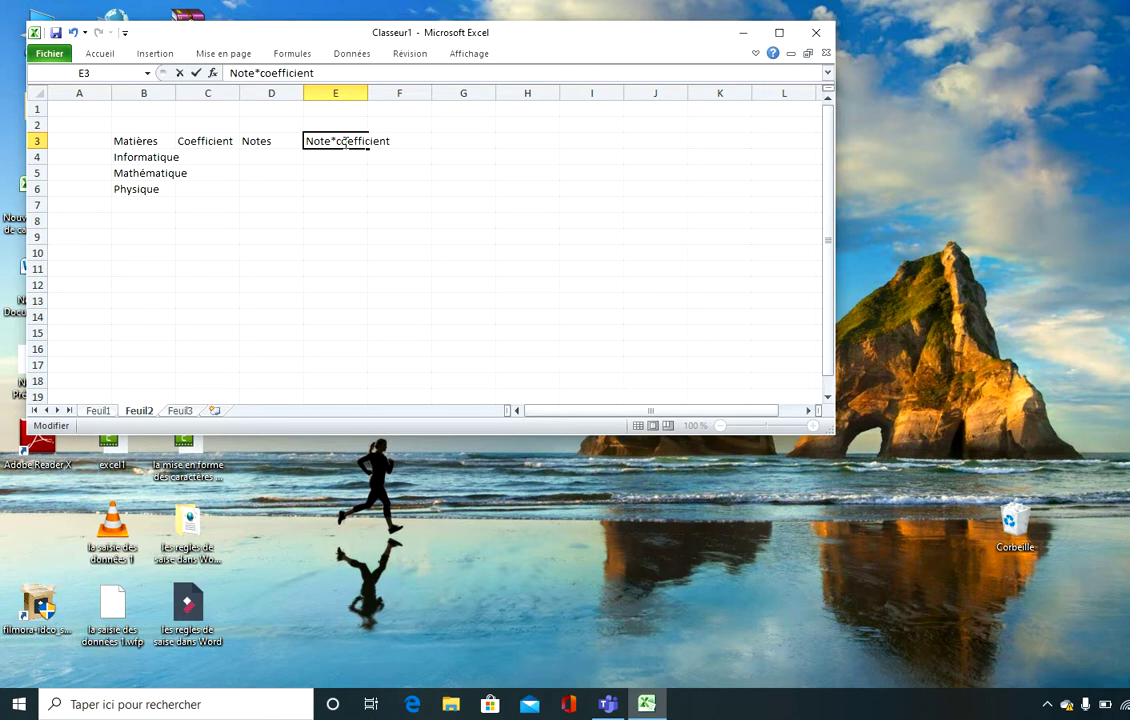
{"action": "key", "text": "Return"}
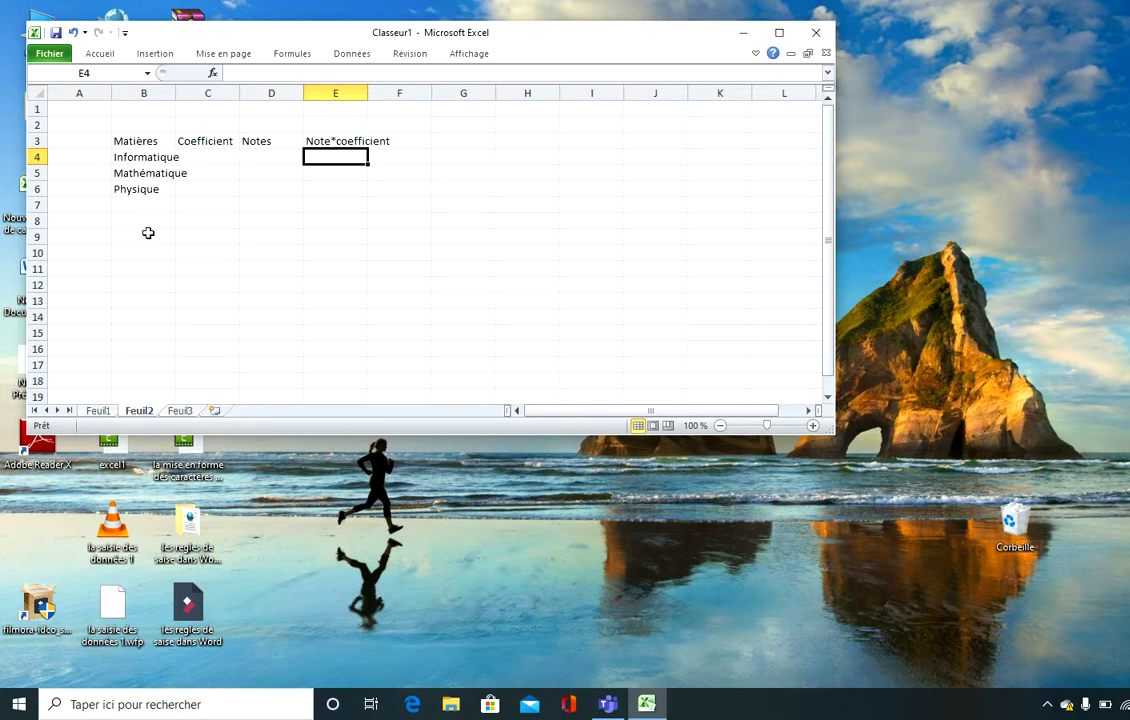
Enter the row label "Total" in cell B9, and select the cells C9 and D9 beside it in turn
{"action": "left_click", "coordinate": [148, 238]}
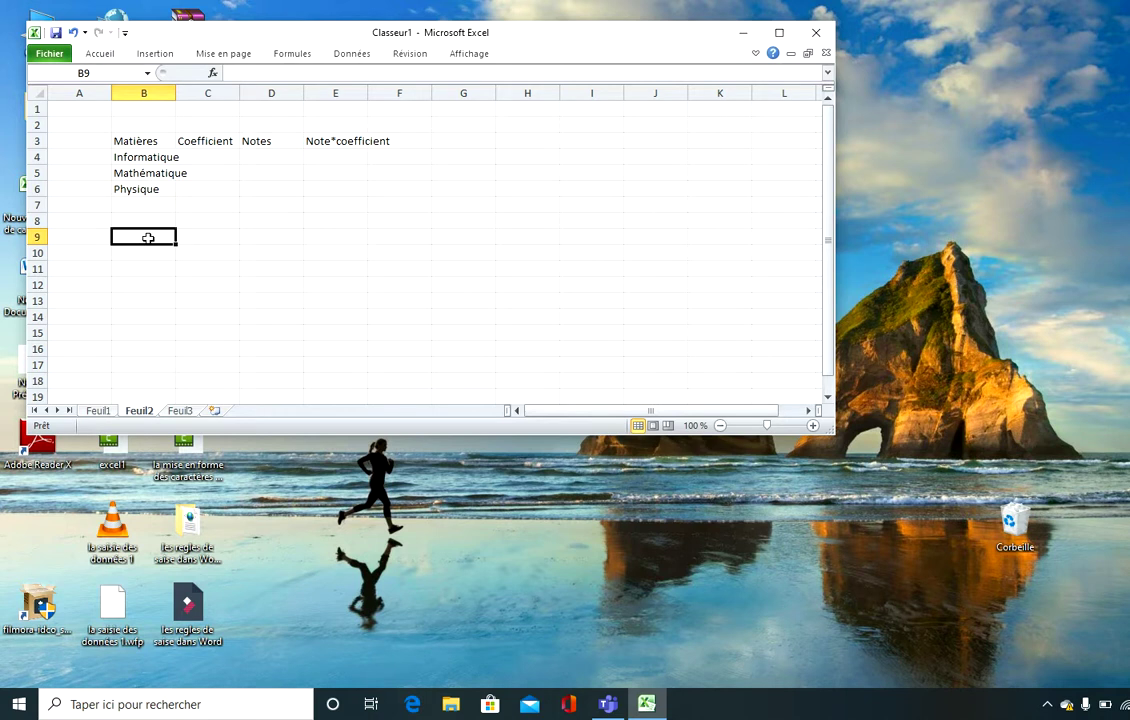
{"action": "type", "text": "Total"}
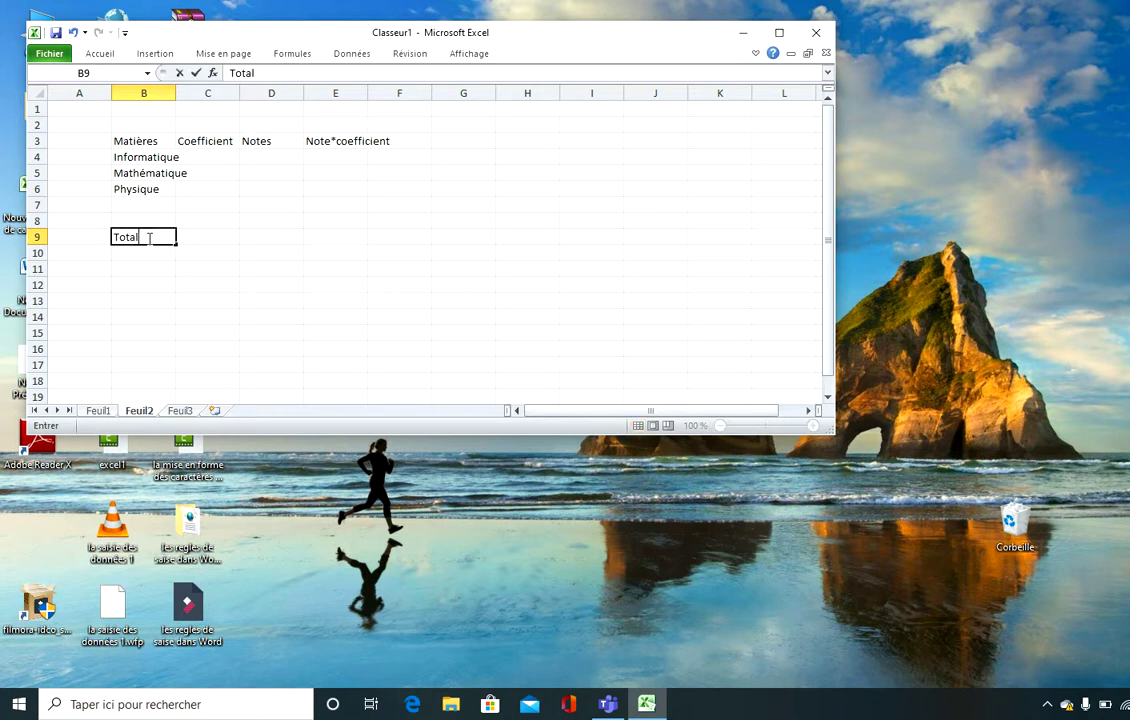
{"action": "key", "text": "Return"}
{"action": "left_click", "coordinate": [217, 237]}
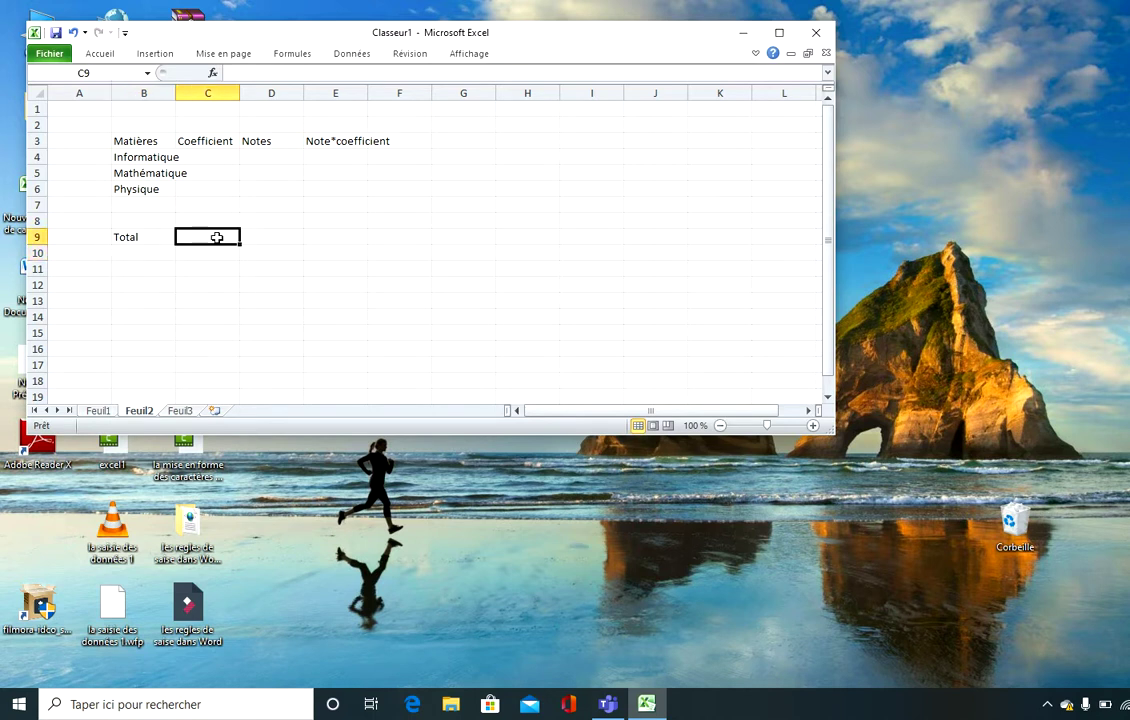
{"action": "left_click", "coordinate": [295, 238]}
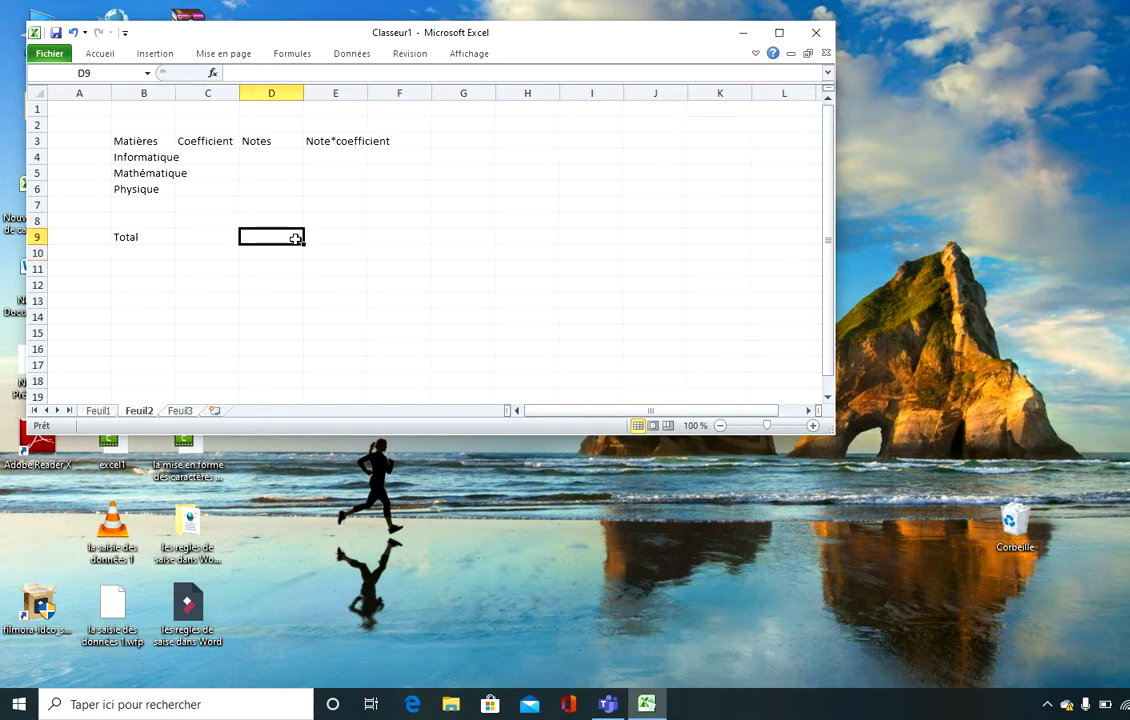
Widen column B to about 15,14 and widen column E enough to fit its "Note*coefficient" header
{"action": "left_click", "coordinate": [349, 240]}
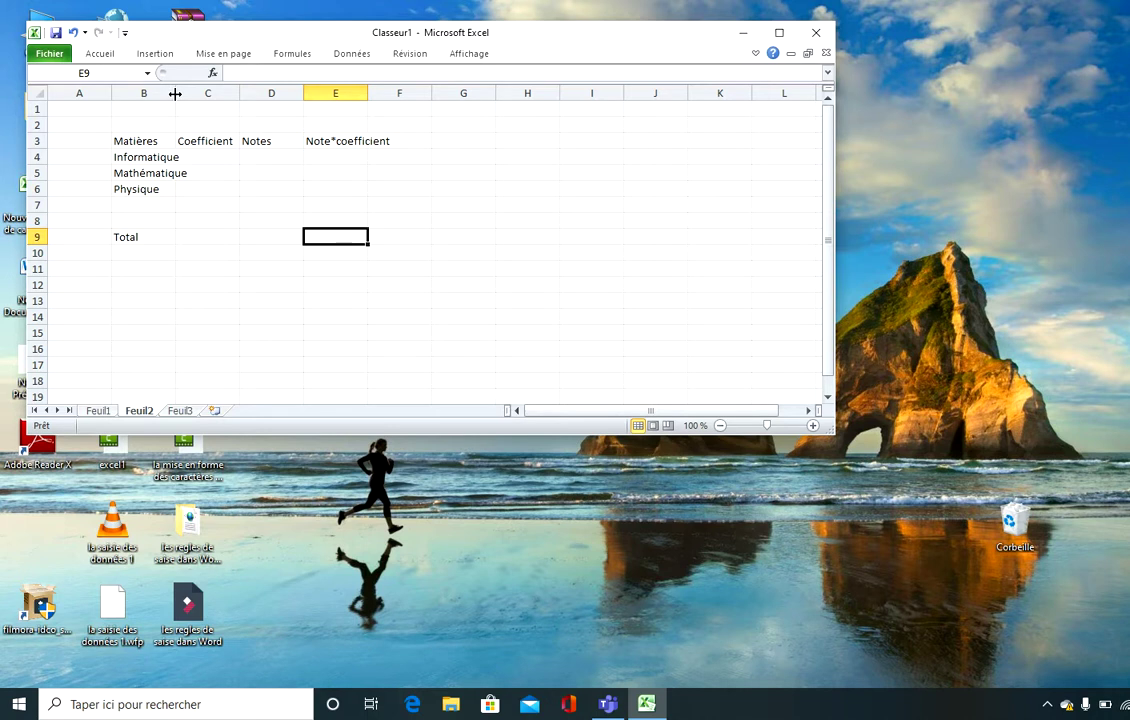
{"action": "left_click_drag", "start_coordinate": [175, 93], "coordinate": [175, 93]}
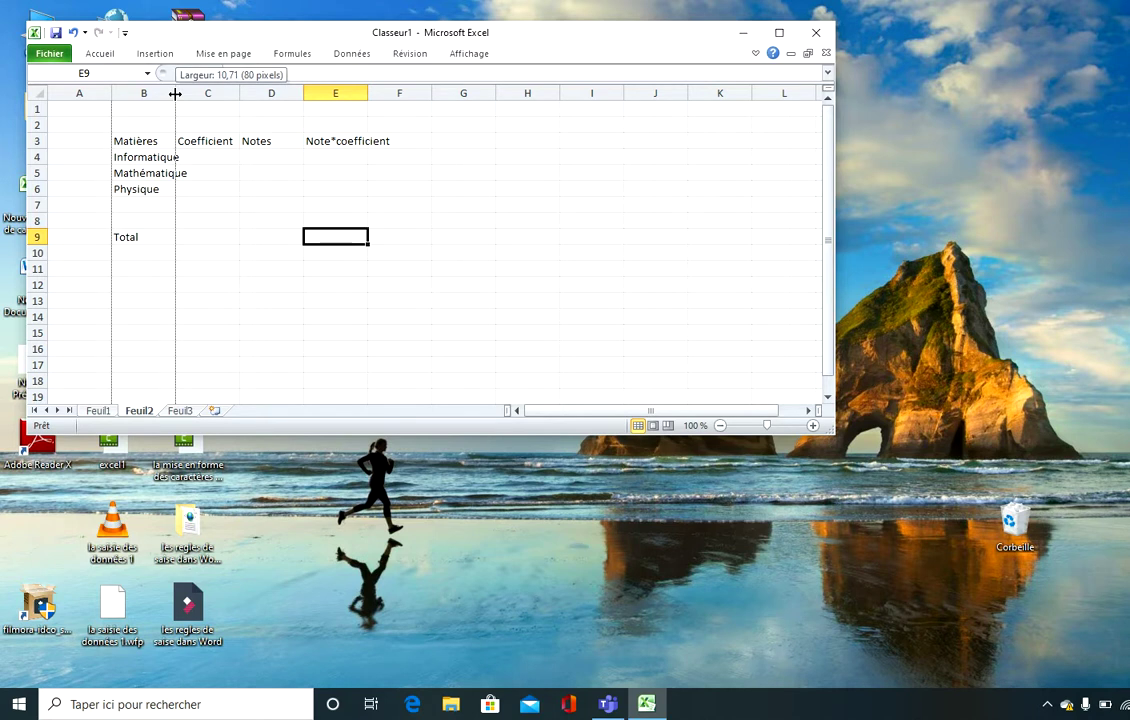
{"action": "left_click_drag", "start_coordinate": [175, 93], "coordinate": [200, 94]}
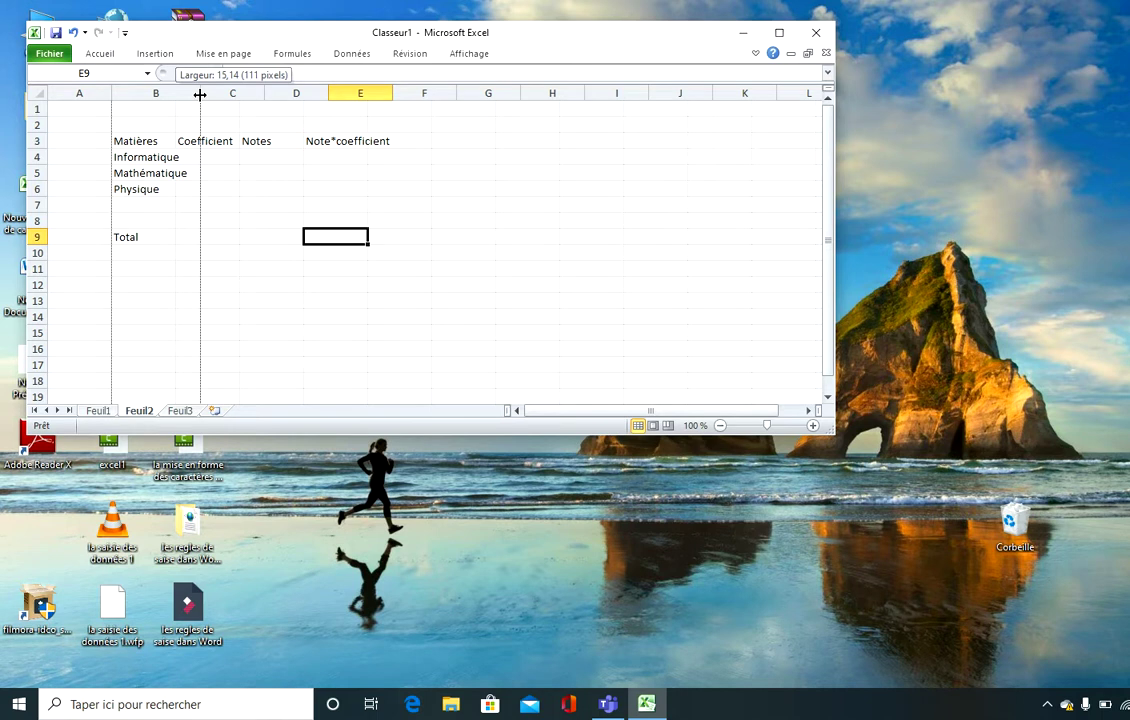
{"action": "left_click_drag", "start_coordinate": [200, 94], "coordinate": [200, 94]}
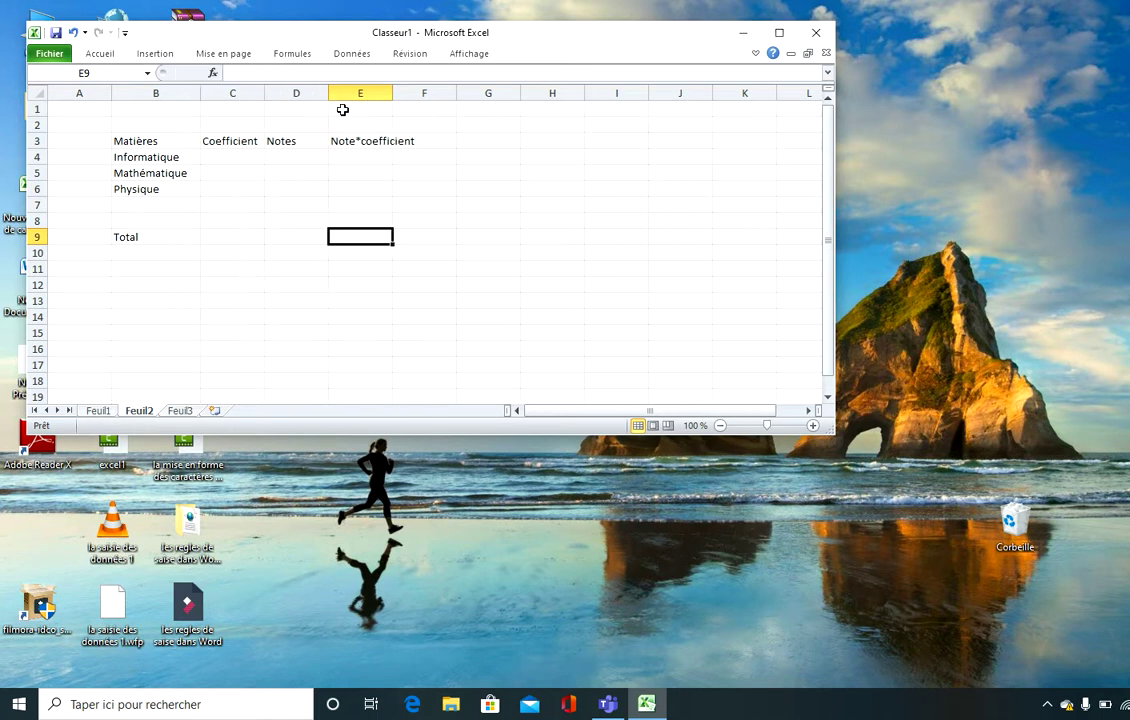
{"action": "left_click_drag", "start_coordinate": [393, 95], "coordinate": [425, 96]}
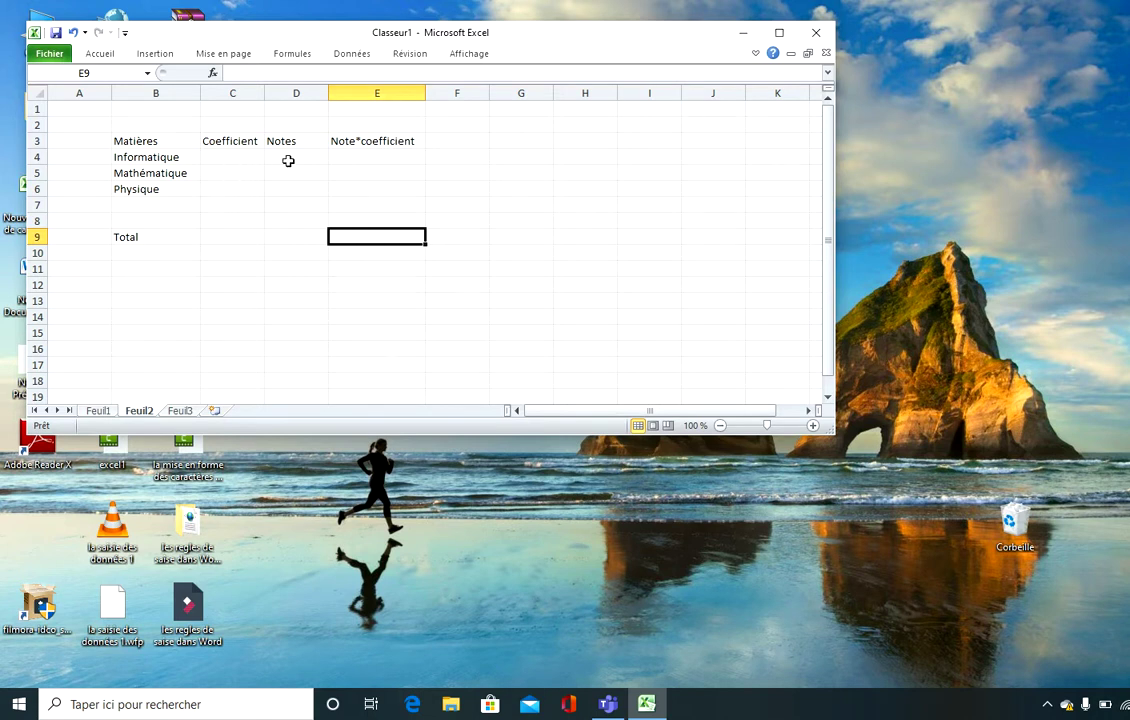
{"action": "left_click", "coordinate": [218, 159]}
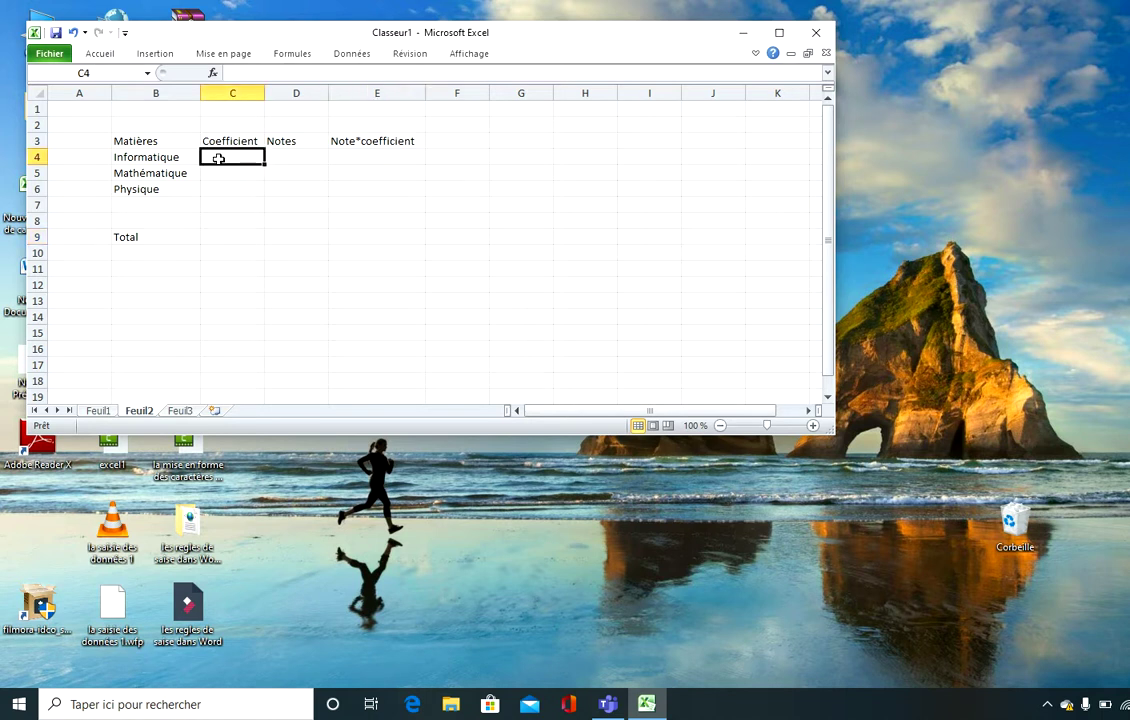
{"action": "left_click", "coordinate": [212, 175]}
{"action": "left_click", "coordinate": [232, 195]}
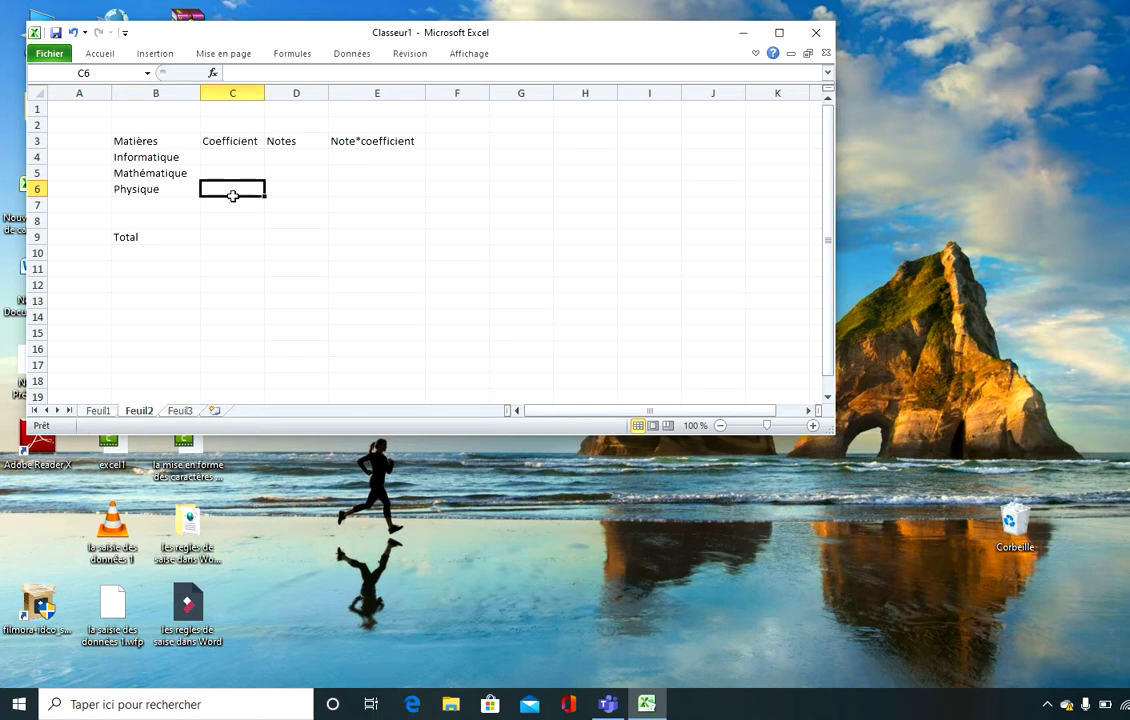
{"action": "left_click", "coordinate": [295, 163]}
{"action": "left_click", "coordinate": [295, 188]}
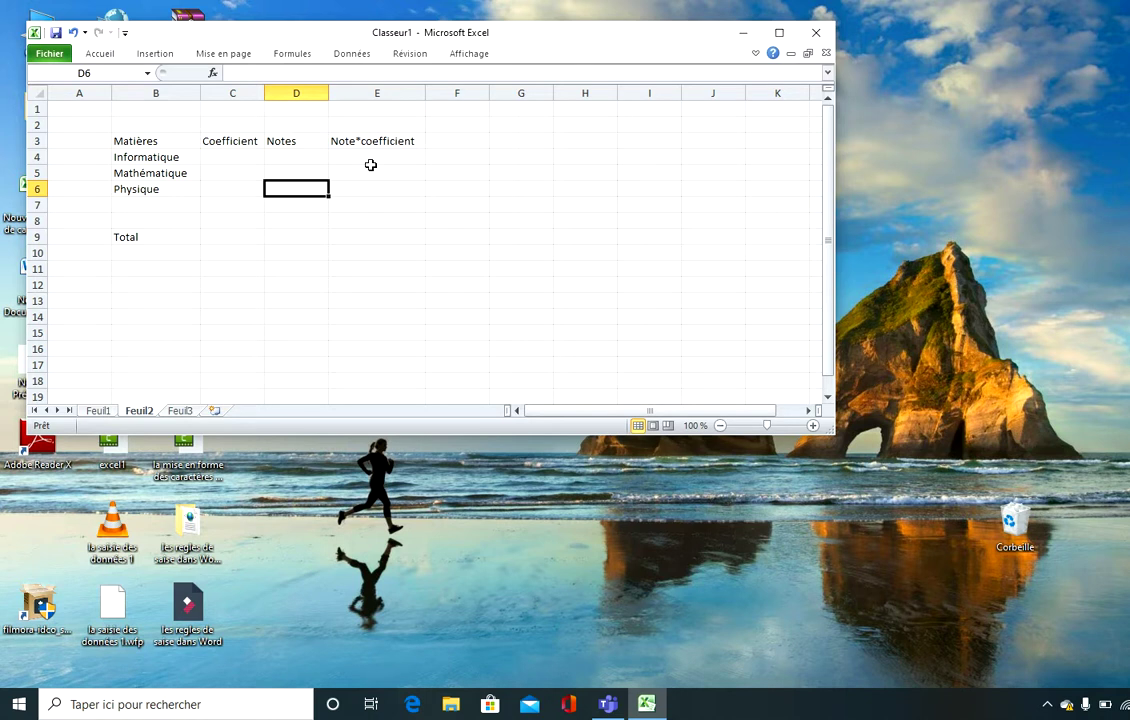
Enter the coefficient 2 in cell C4 and the note 12,25 in cell D4 for Informatique
{"action": "left_click", "coordinate": [229, 160]}
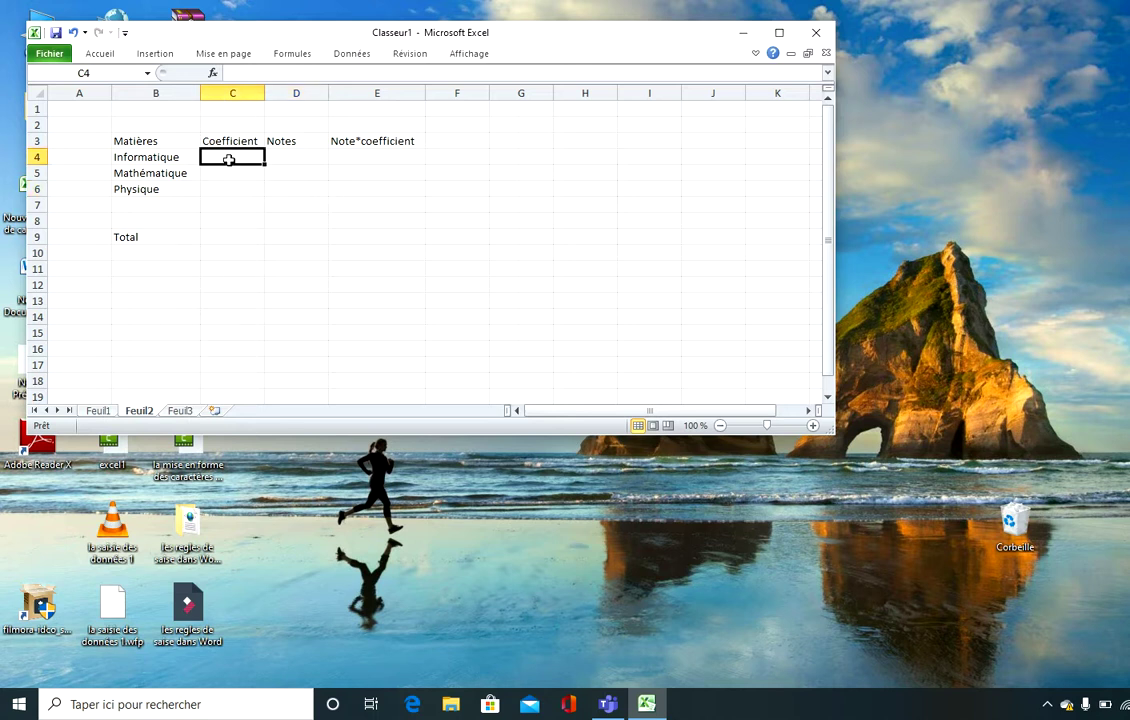
{"action": "type", "text": "2"}
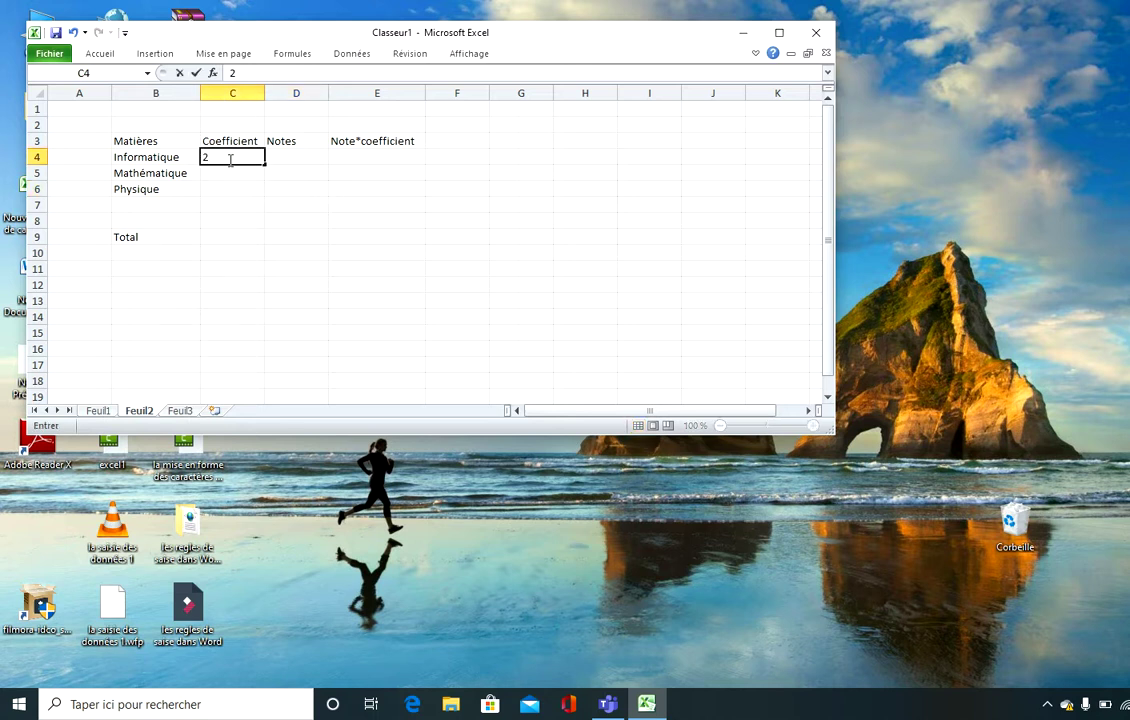
{"action": "left_click", "coordinate": [289, 157]}
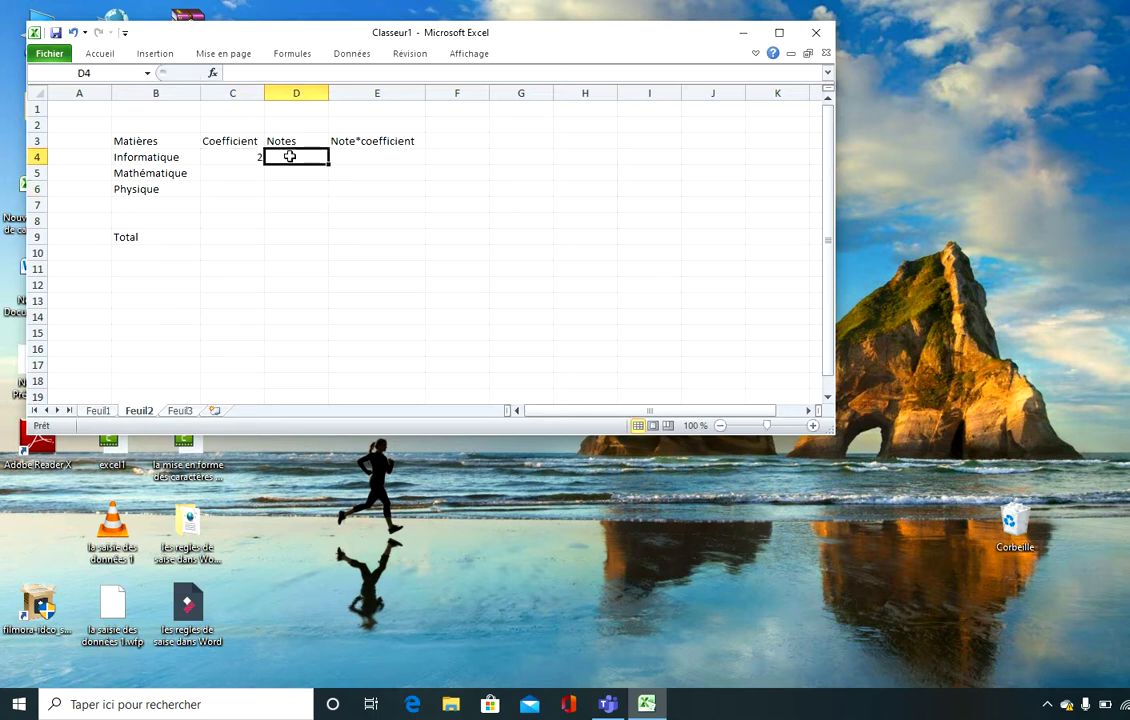
{"action": "type", "text": "12,25"}
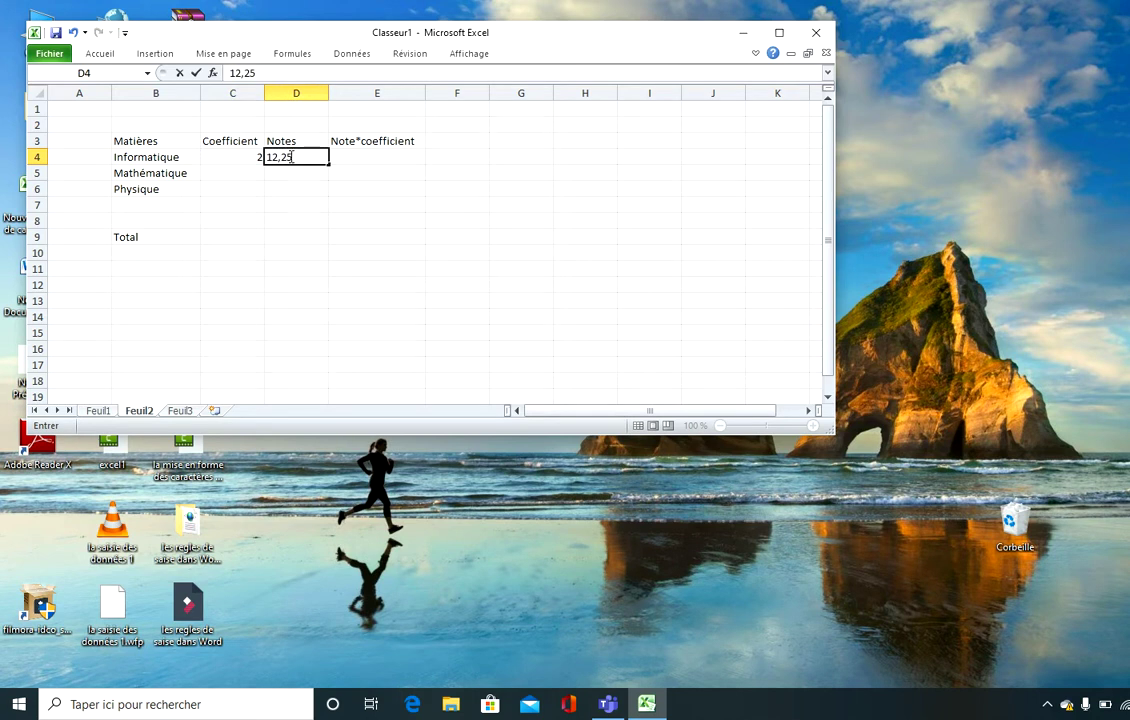
{"action": "key", "text": "Return"}
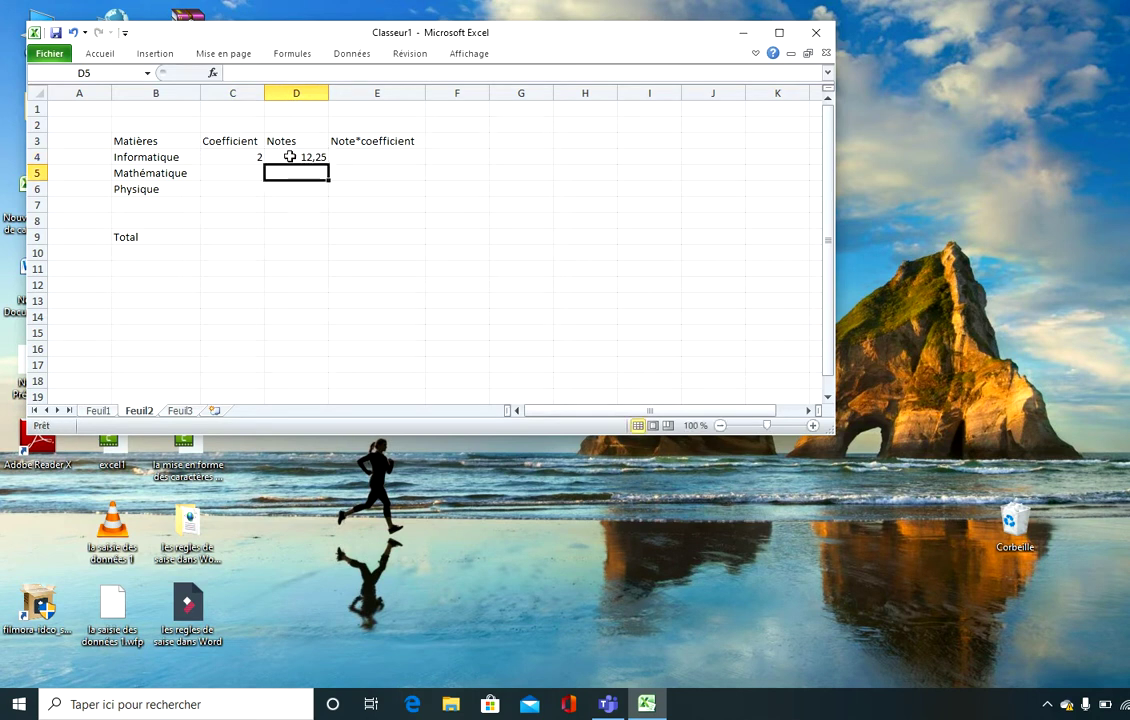
Enter the formula =C4*D4 in cell E4 to multiply the Informatique coefficient by its note
{"action": "left_click", "coordinate": [351, 158]}
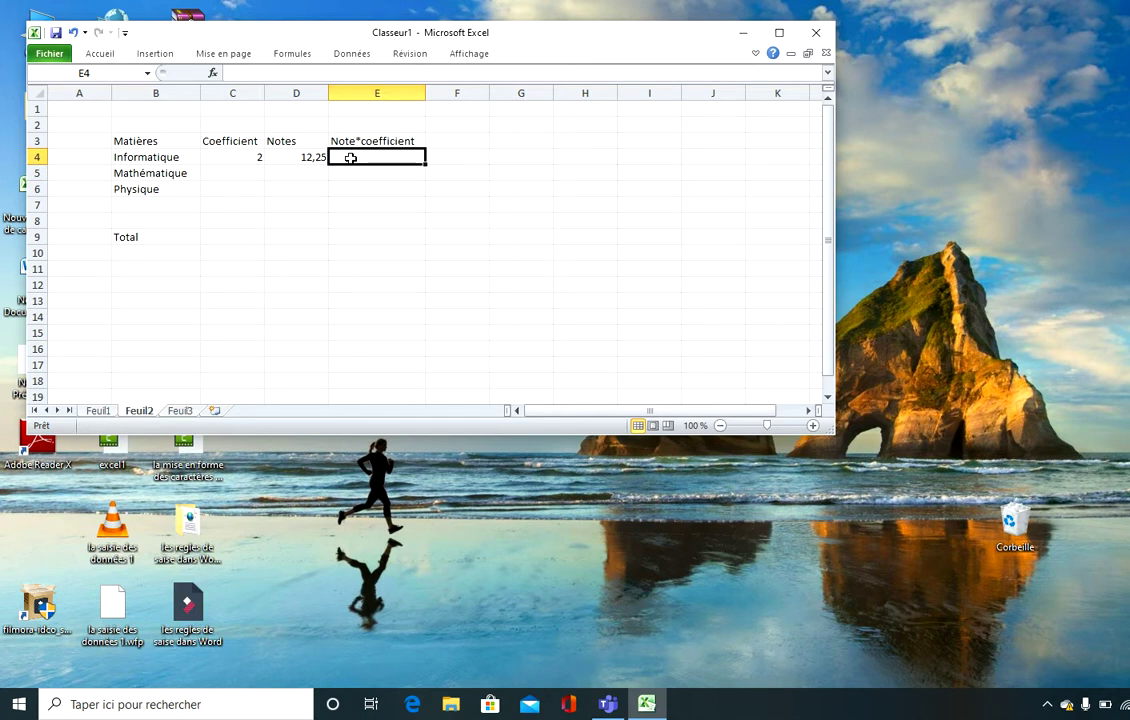
{"action": "type", "text": "="}
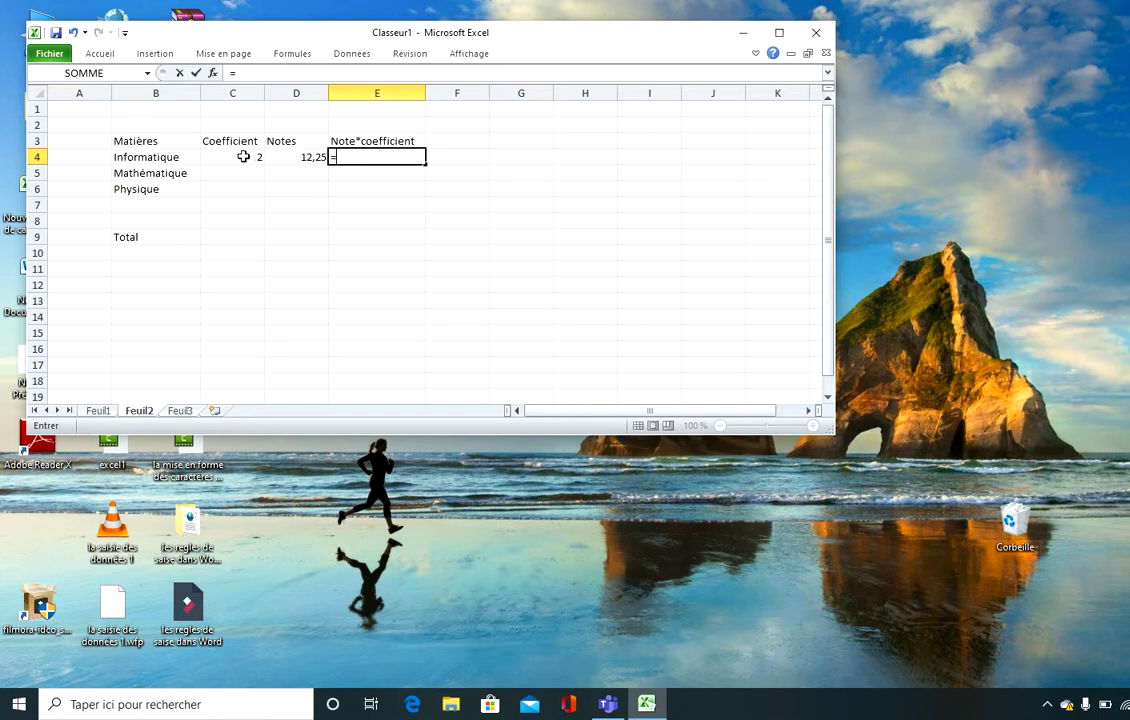
{"action": "left_click", "coordinate": [243, 157]}
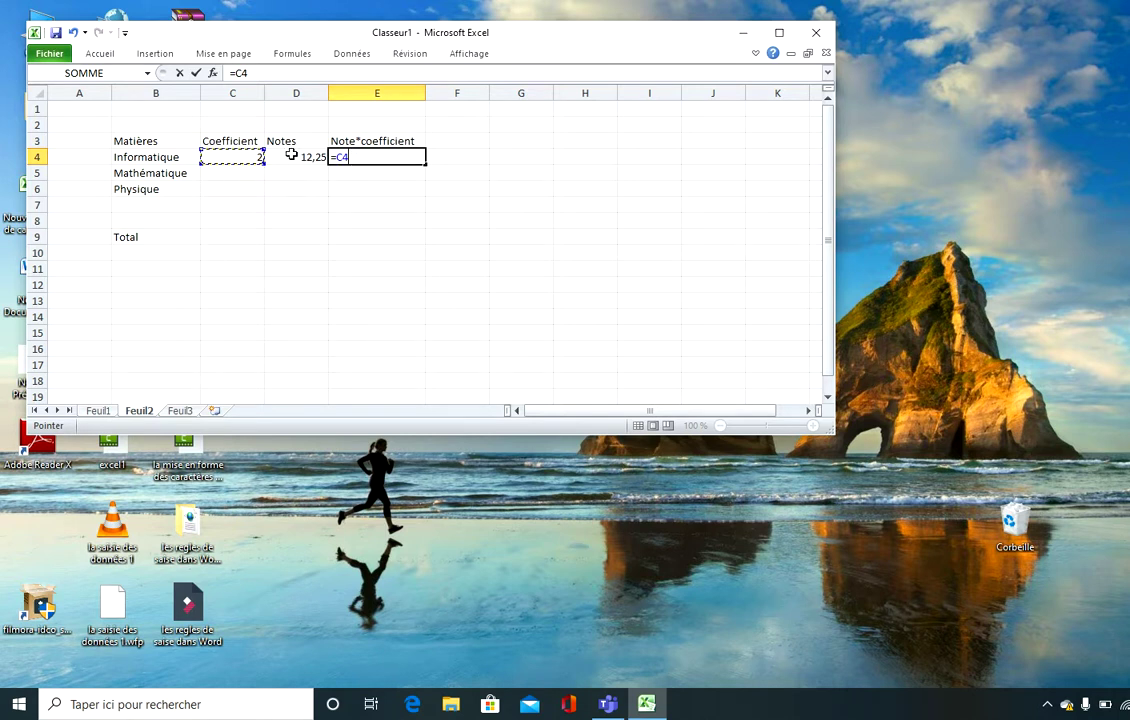
{"action": "type", "text": "*"}
{"action": "left_click", "coordinate": [291, 155]}
{"action": "key", "text": "Return"}
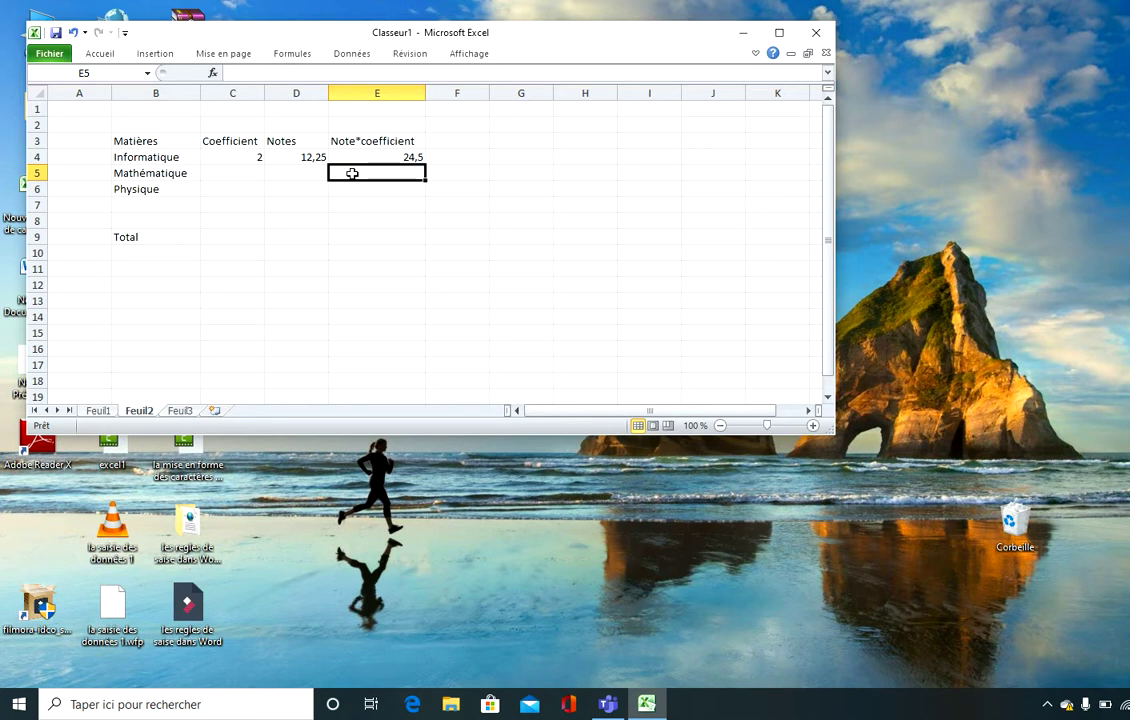
Enter the formula =C5*D5 in cell E5 for the Mathématique row
{"action": "type", "text": "="}
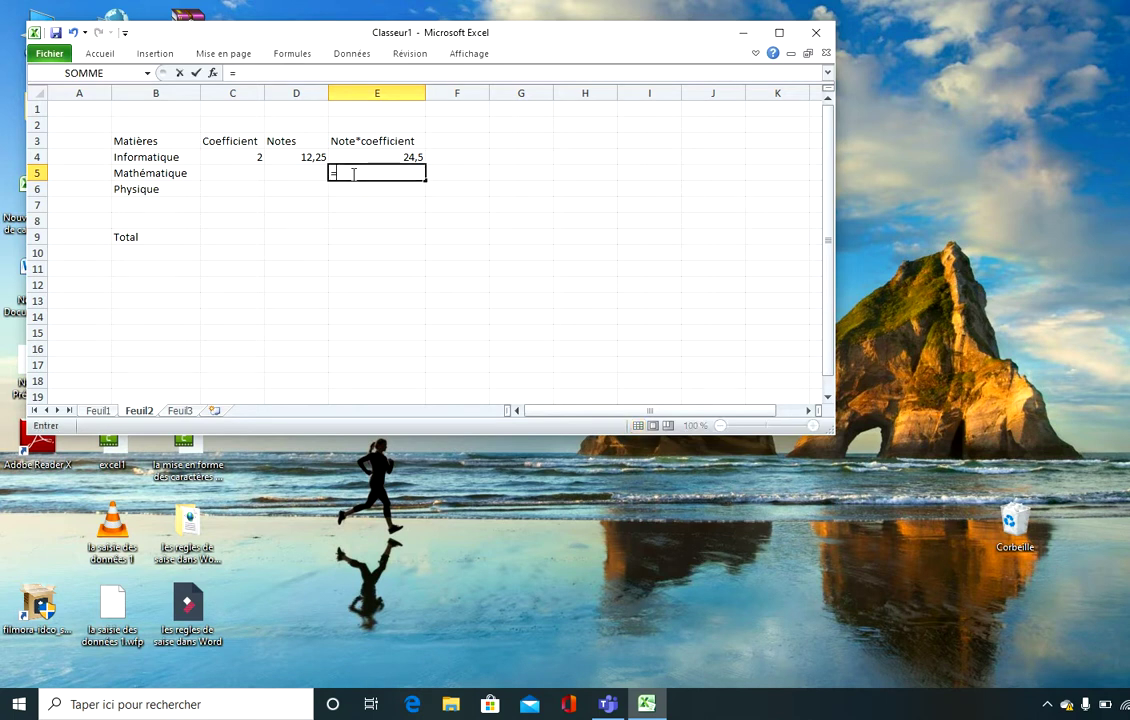
{"action": "left_click", "coordinate": [250, 173]}
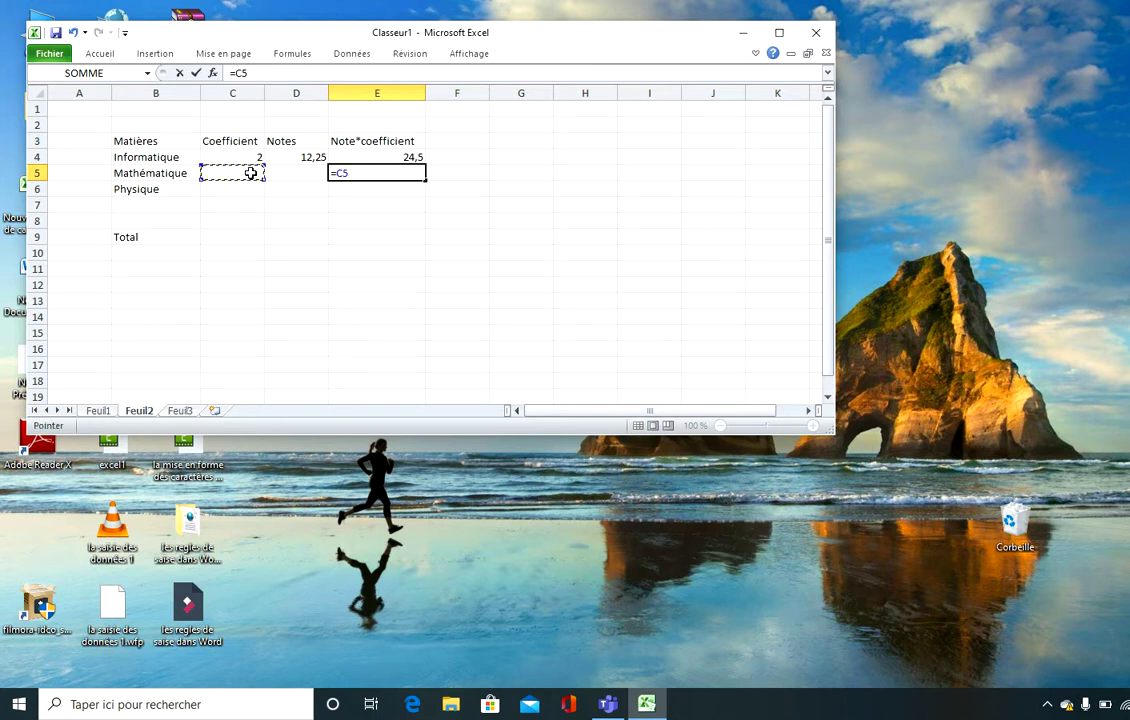
{"action": "type", "text": "*"}
{"action": "left_click", "coordinate": [296, 173]}
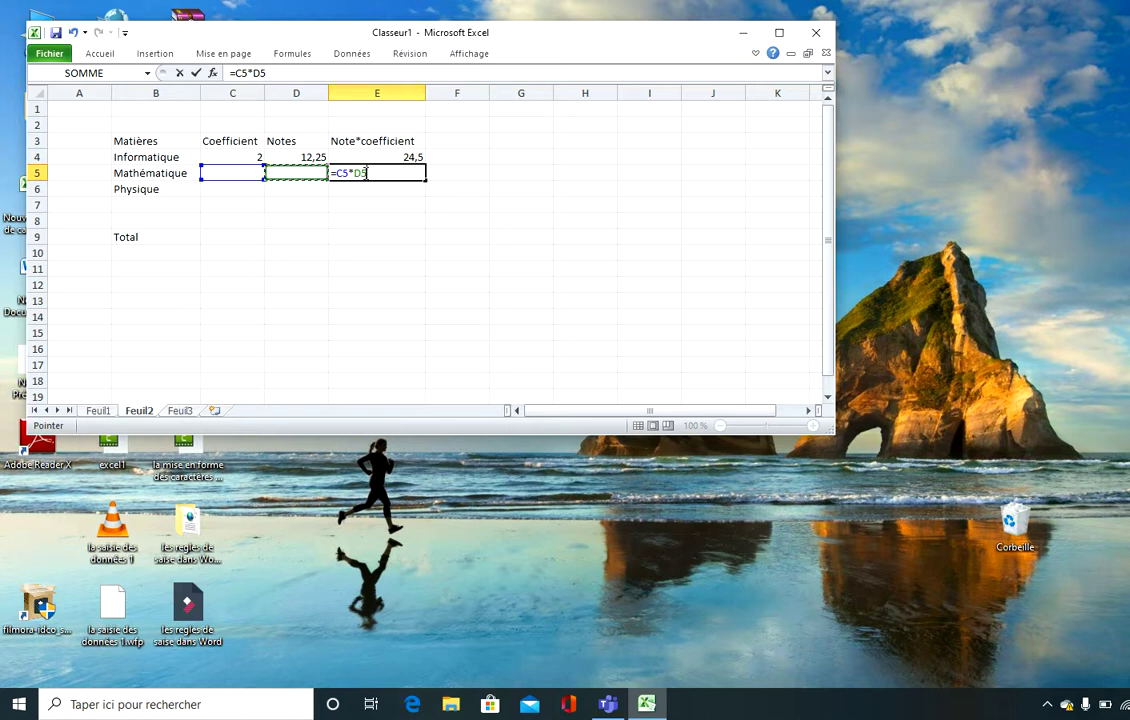
{"action": "key", "text": "Return"}
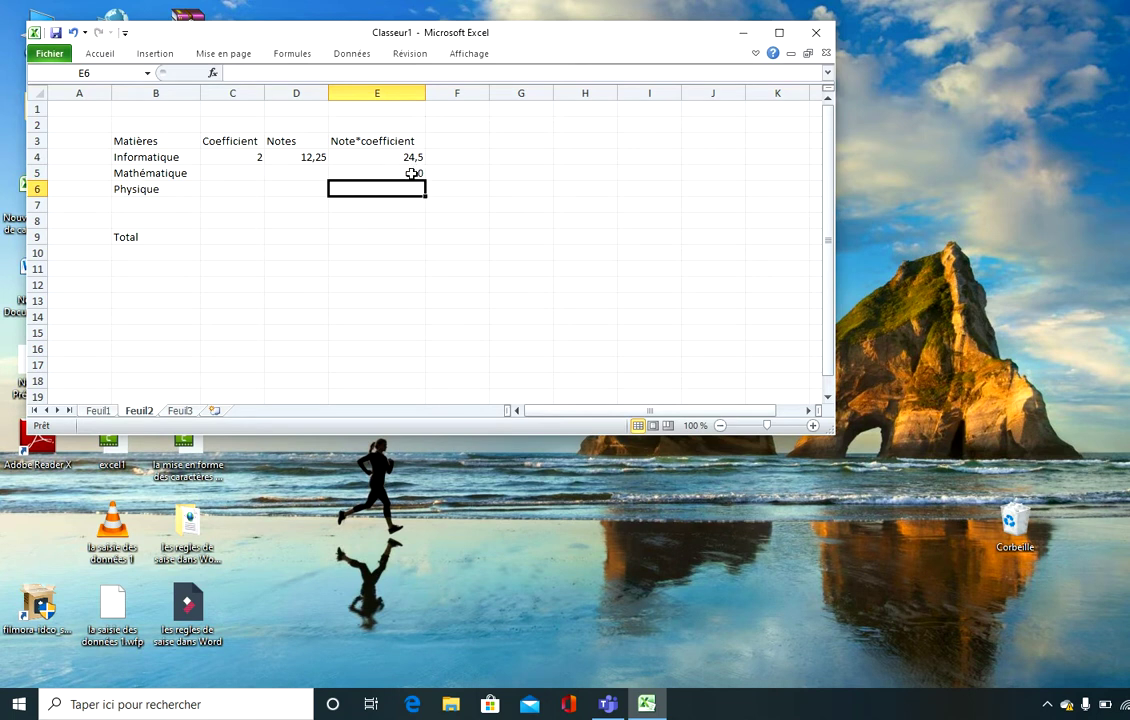
{"action": "left_click", "coordinate": [246, 172]}
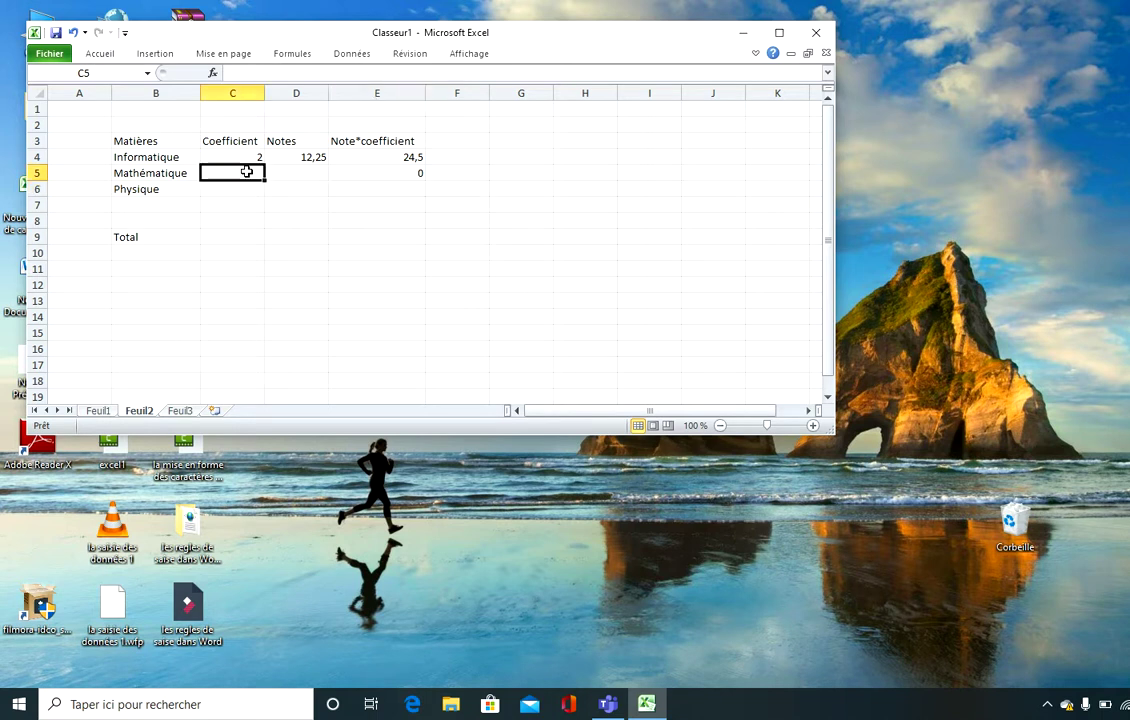
{"action": "double_click", "coordinate": [285, 174]}
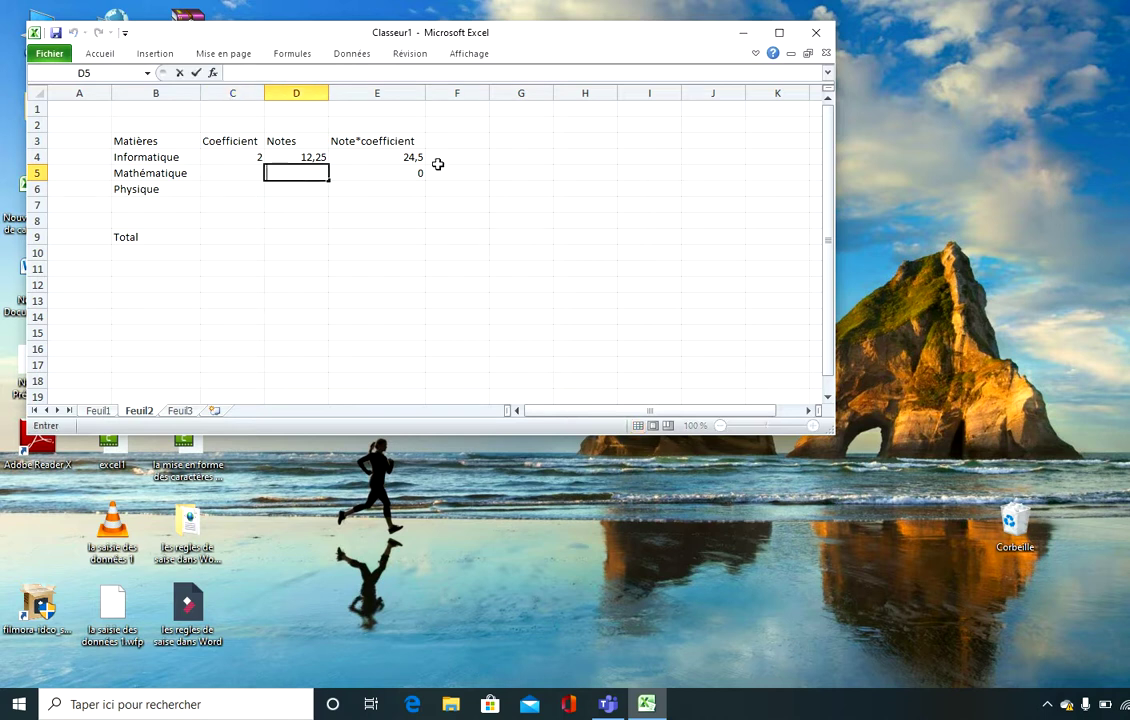
{"action": "left_click", "coordinate": [396, 172]}
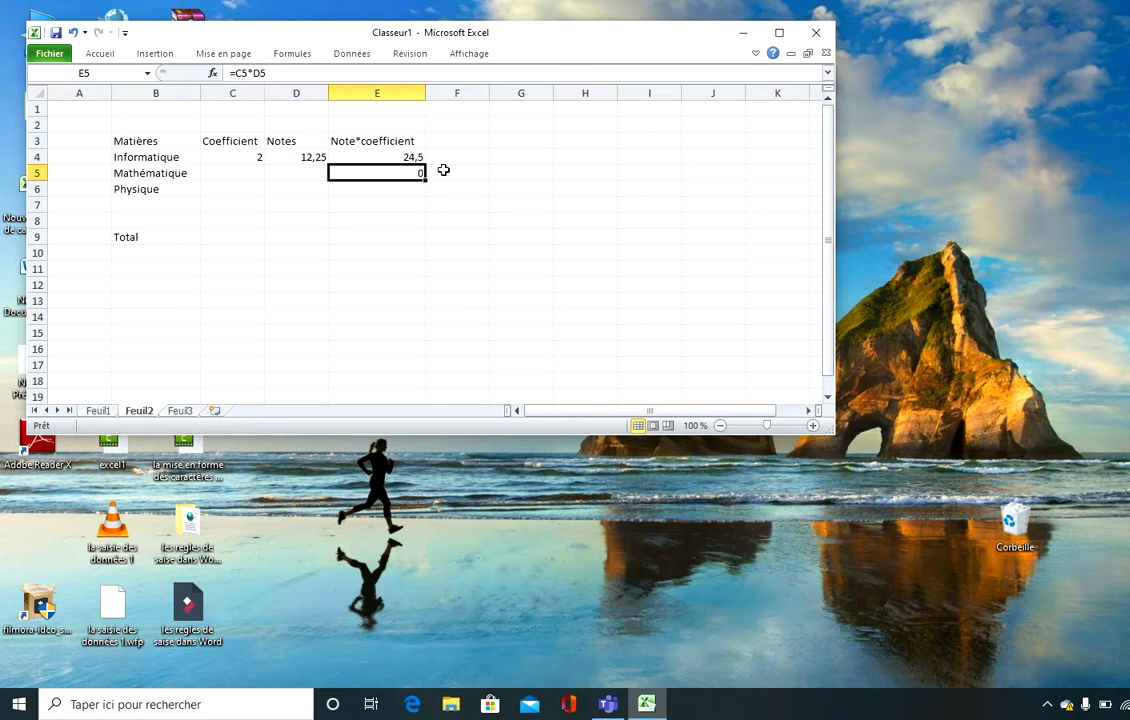
Enter the coefficient 5 in cell C5 and the note 11 in cell D5 for Mathématique
{"action": "left_click", "coordinate": [253, 177]}
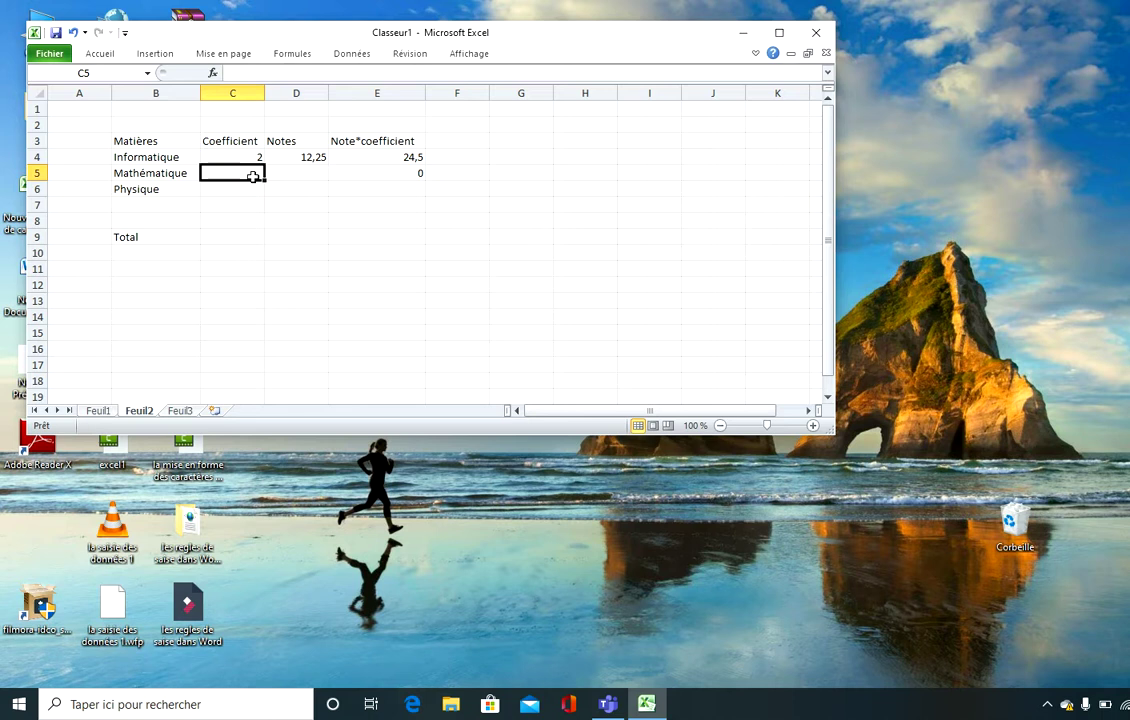
{"action": "type", "text": "5"}
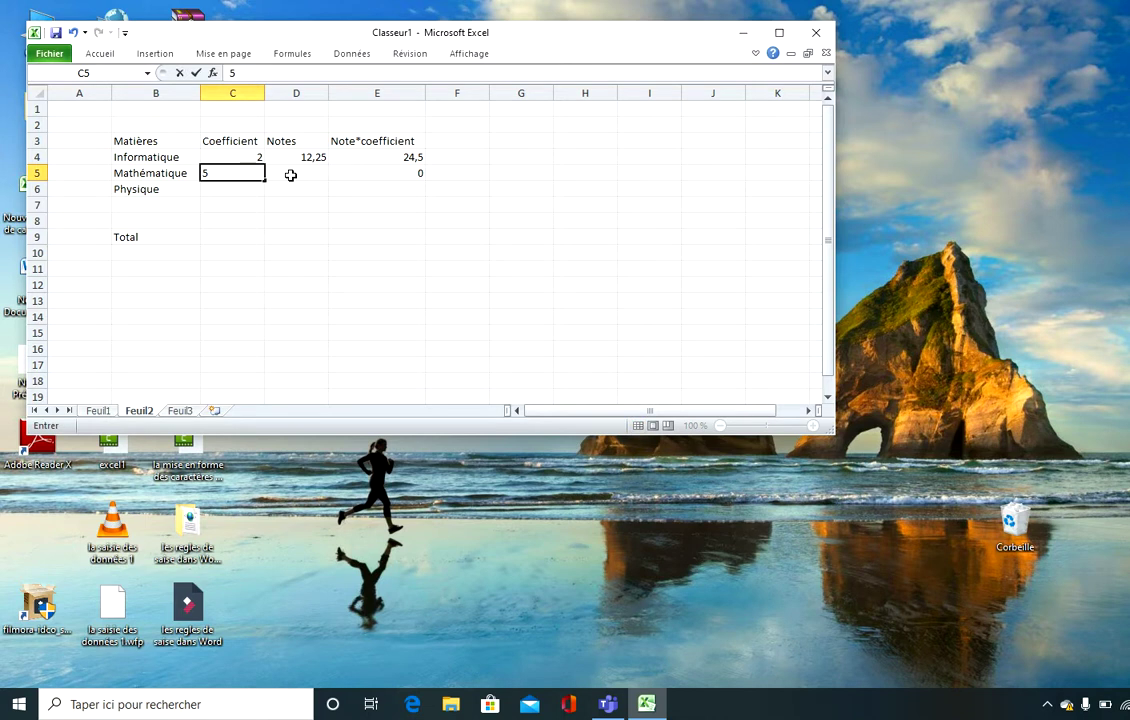
{"action": "left_click", "coordinate": [290, 175]}
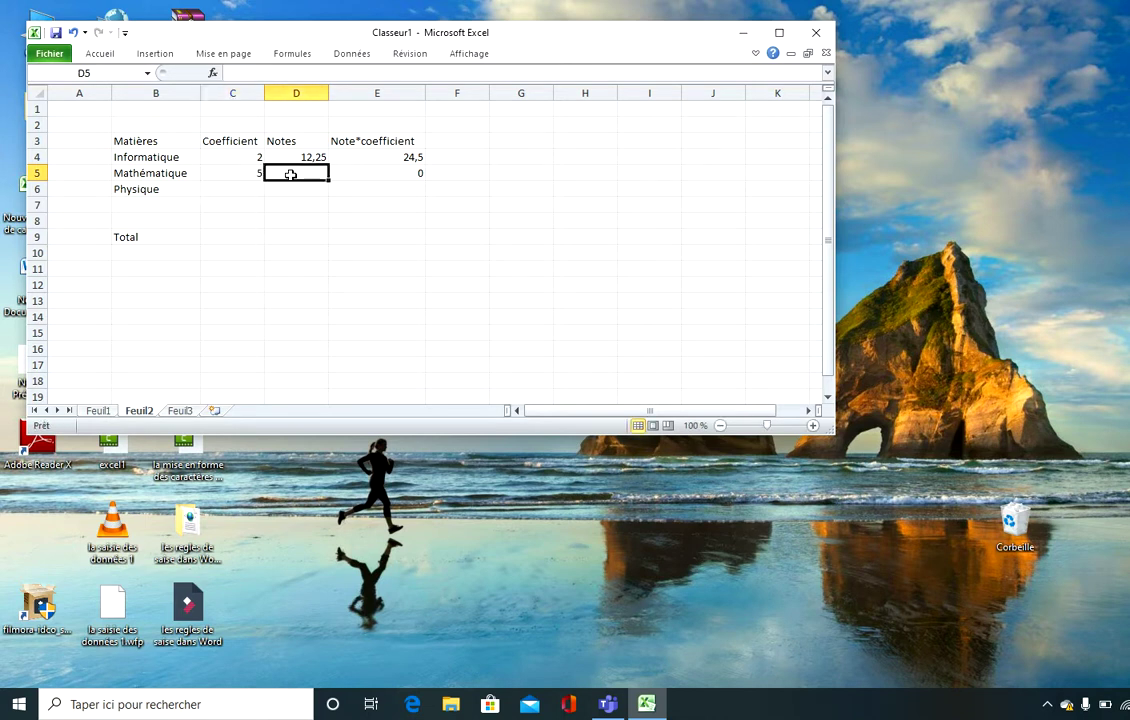
{"action": "type", "text": "11"}
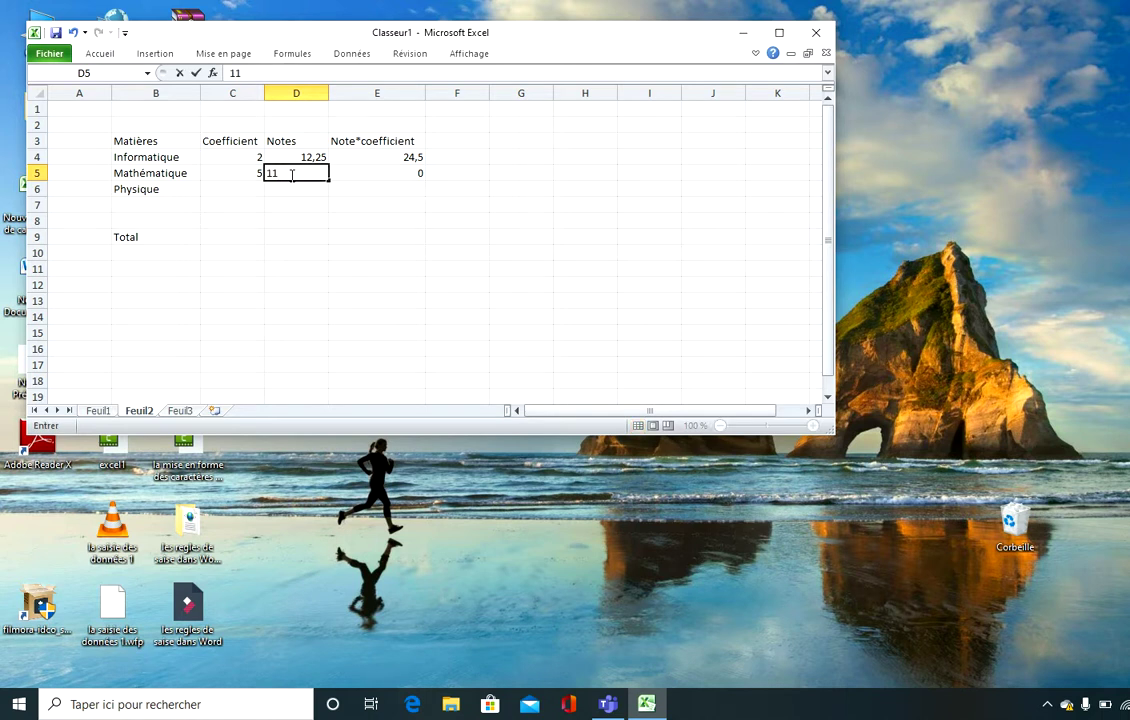
{"action": "key", "text": "Return"}
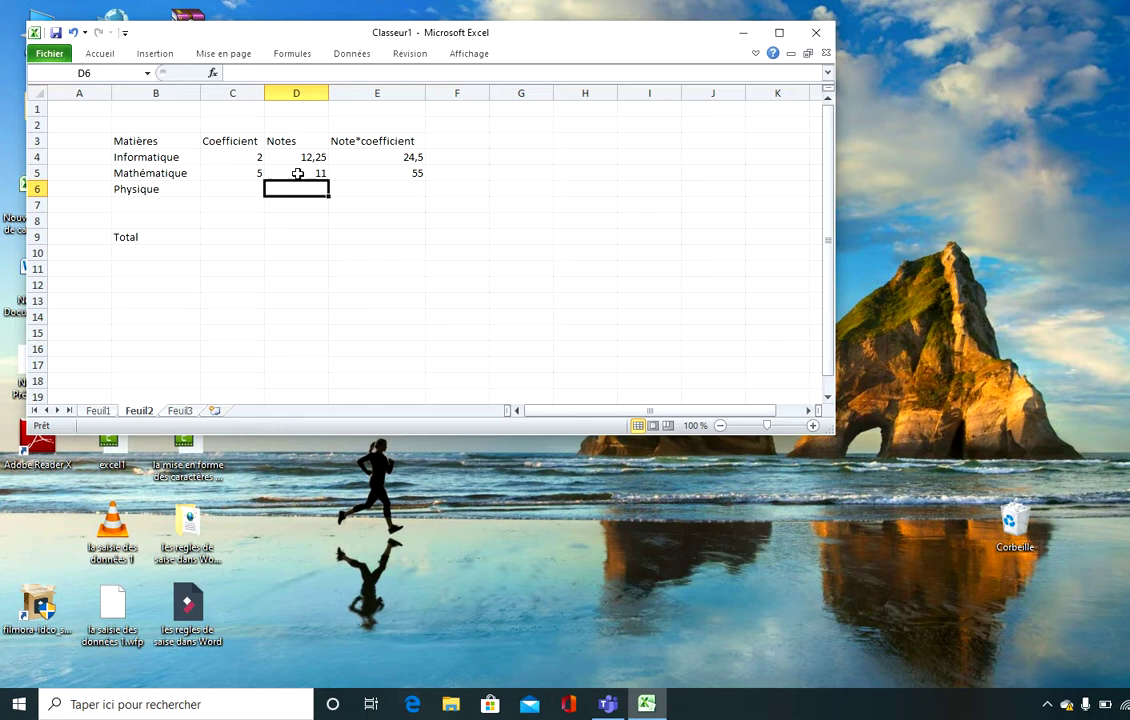
Examine the Mathématique formula in cell E5 and the cells it references, keeping it as is
{"action": "left_click", "coordinate": [379, 174]}
{"action": "double_click", "coordinate": [379, 174]}
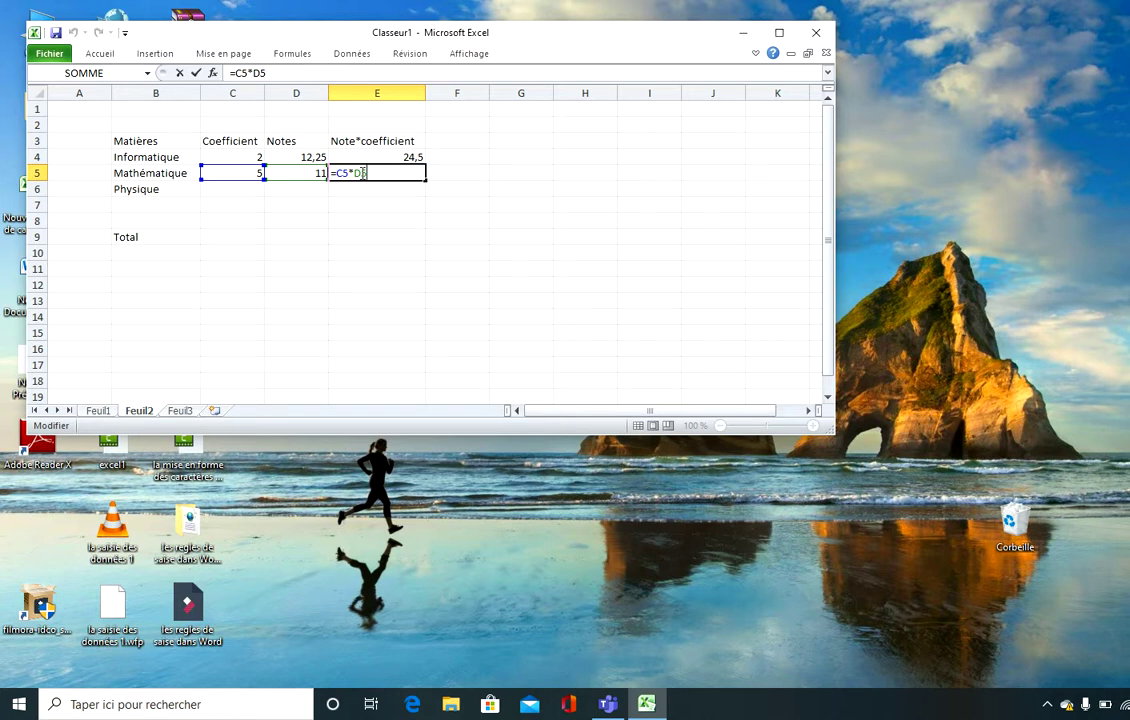
{"action": "key", "text": "Return"}
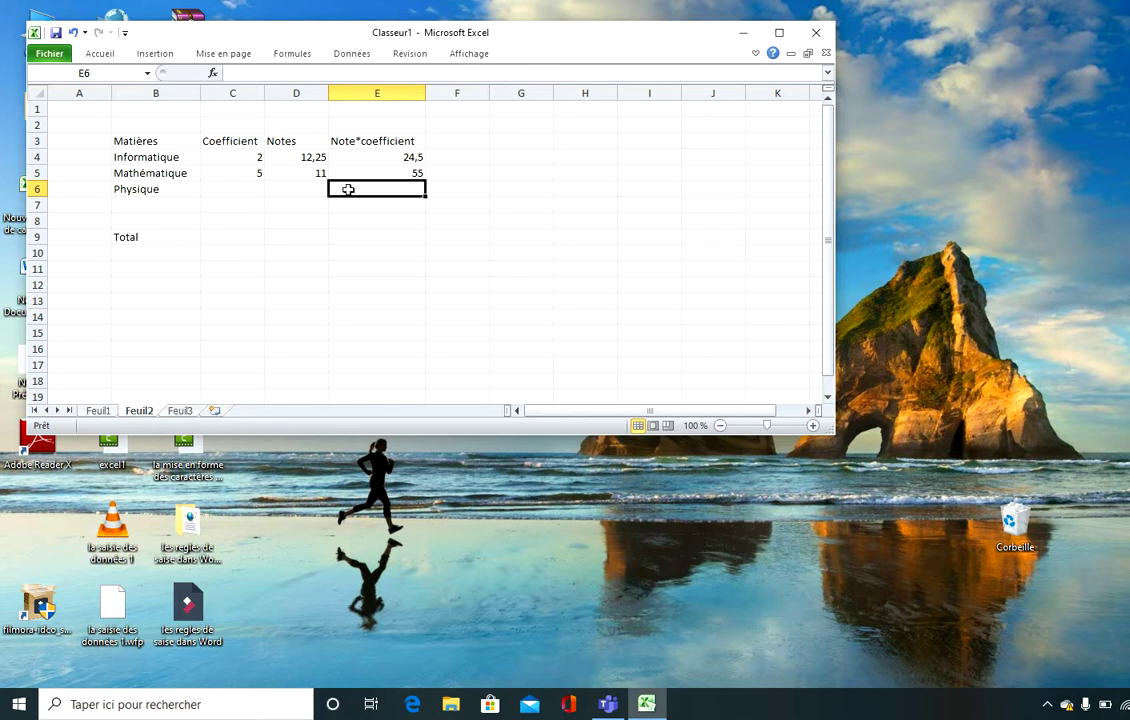
Enter the formula =C6*D6 in cell E6 for the Physique row
{"action": "type", "text": "="}
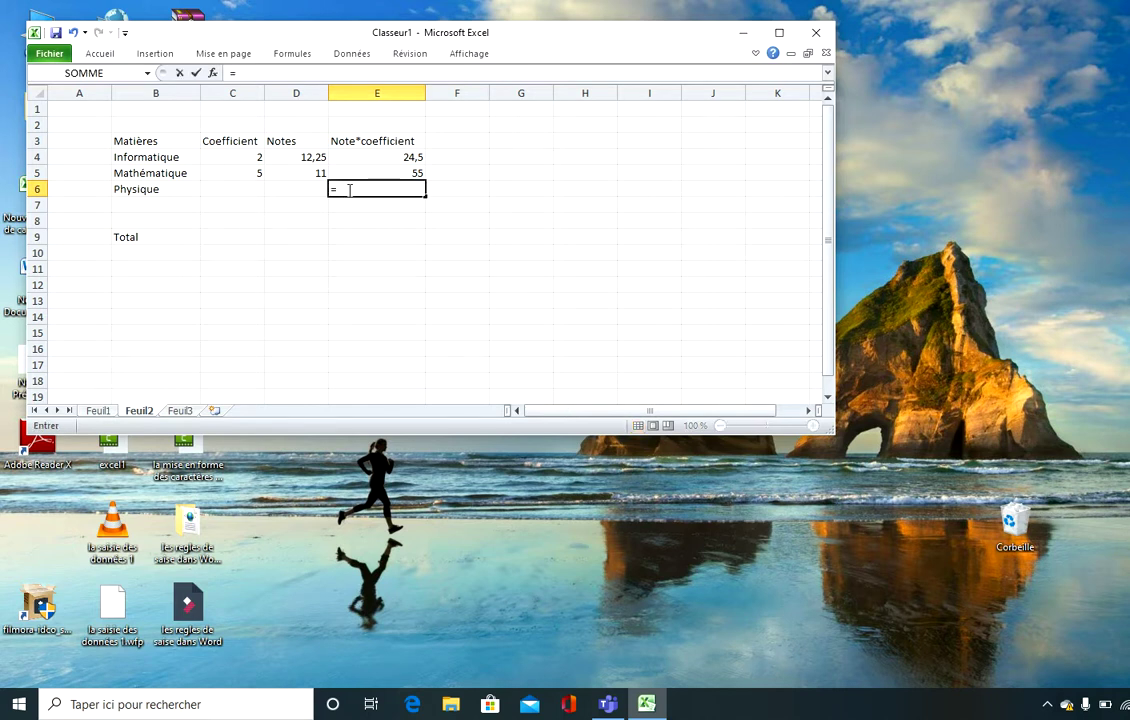
{"action": "left_click", "coordinate": [242, 190]}
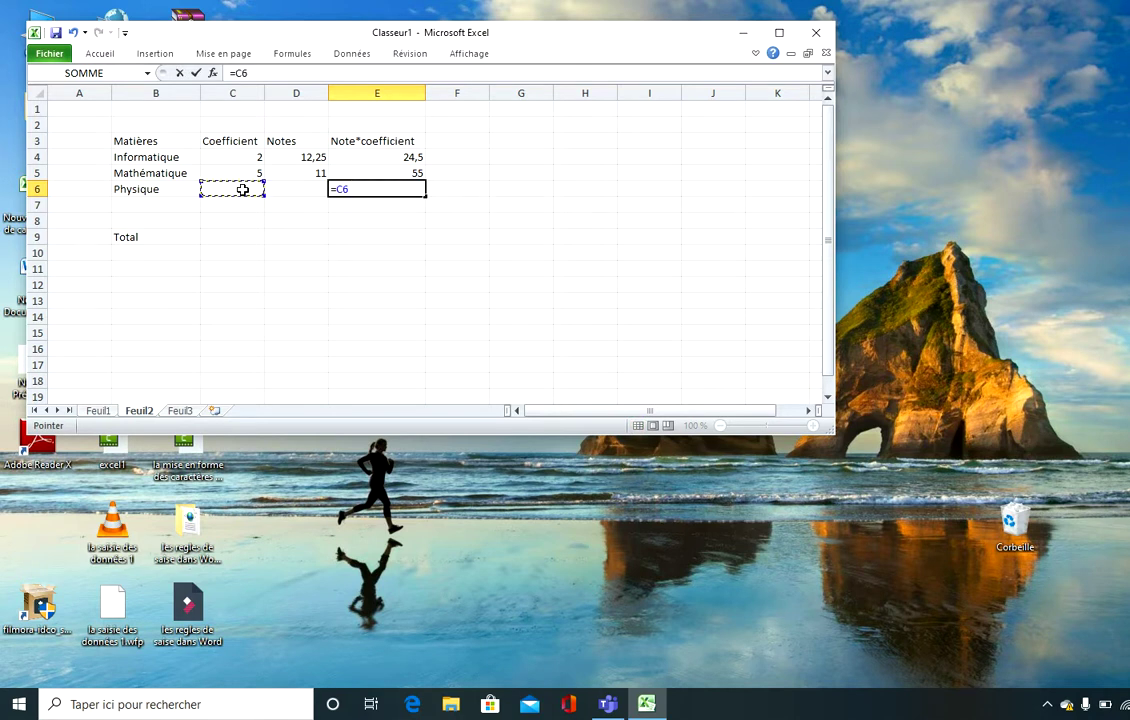
{"action": "type", "text": "*"}
{"action": "left_click", "coordinate": [287, 191]}
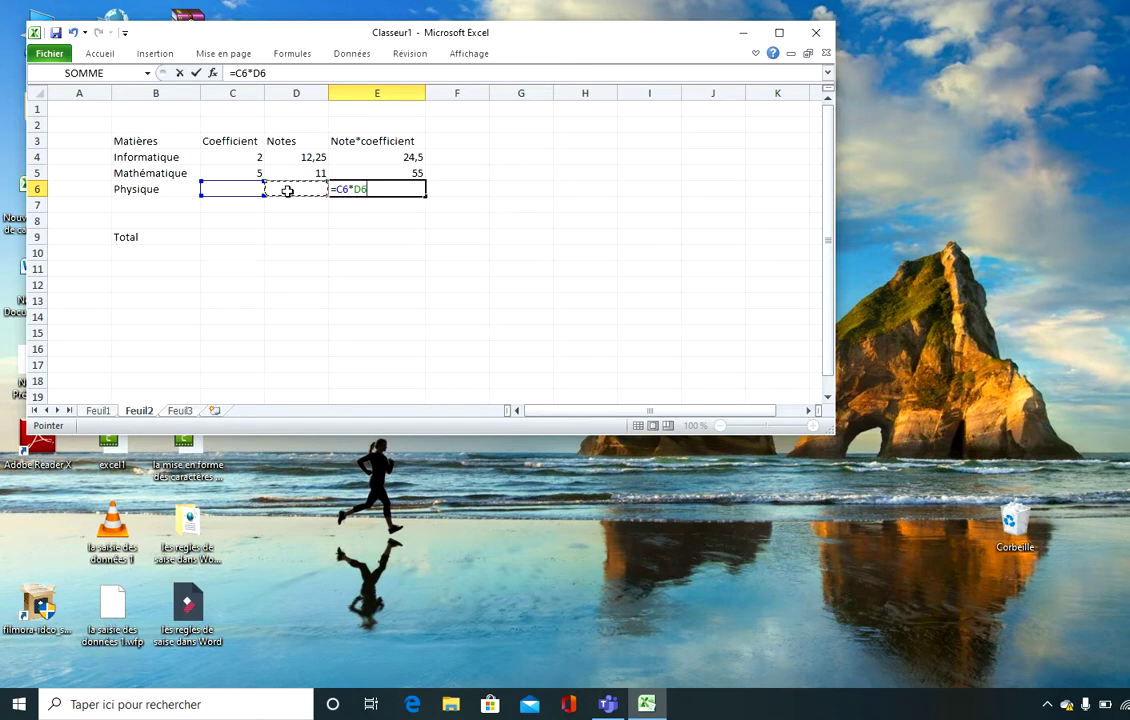
{"action": "key", "text": "Return"}
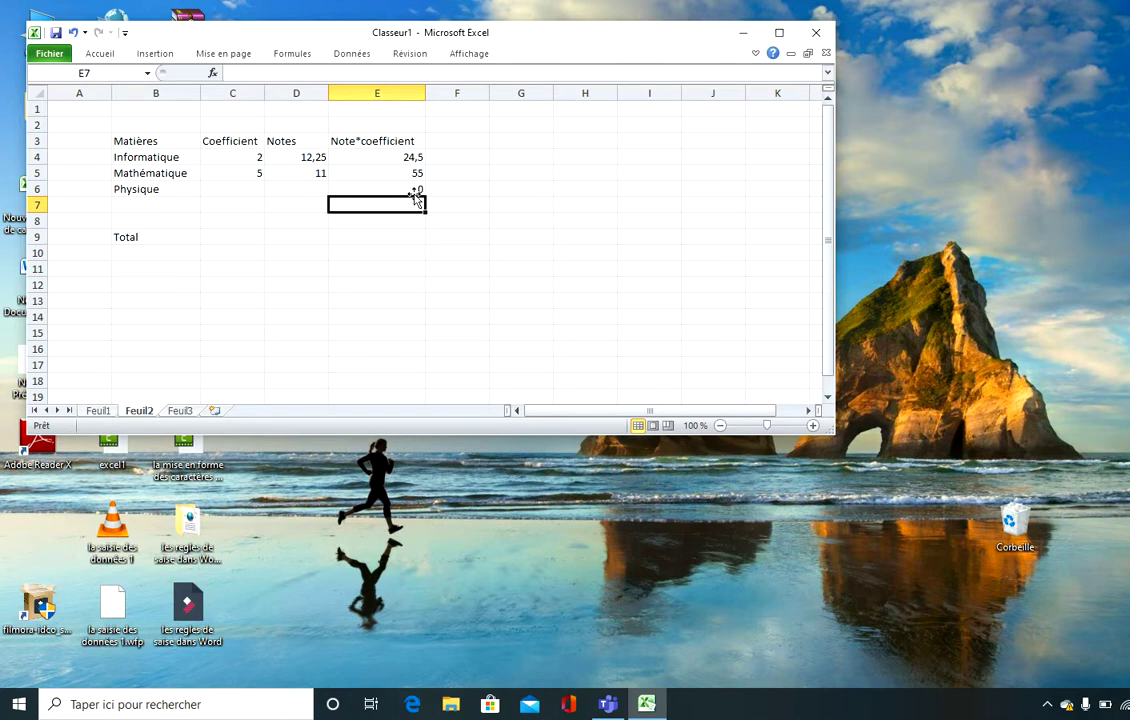
Enter the coefficient 5 in cell C6 and the note 15 in cell D6 for Physique
{"action": "left_click", "coordinate": [256, 190]}
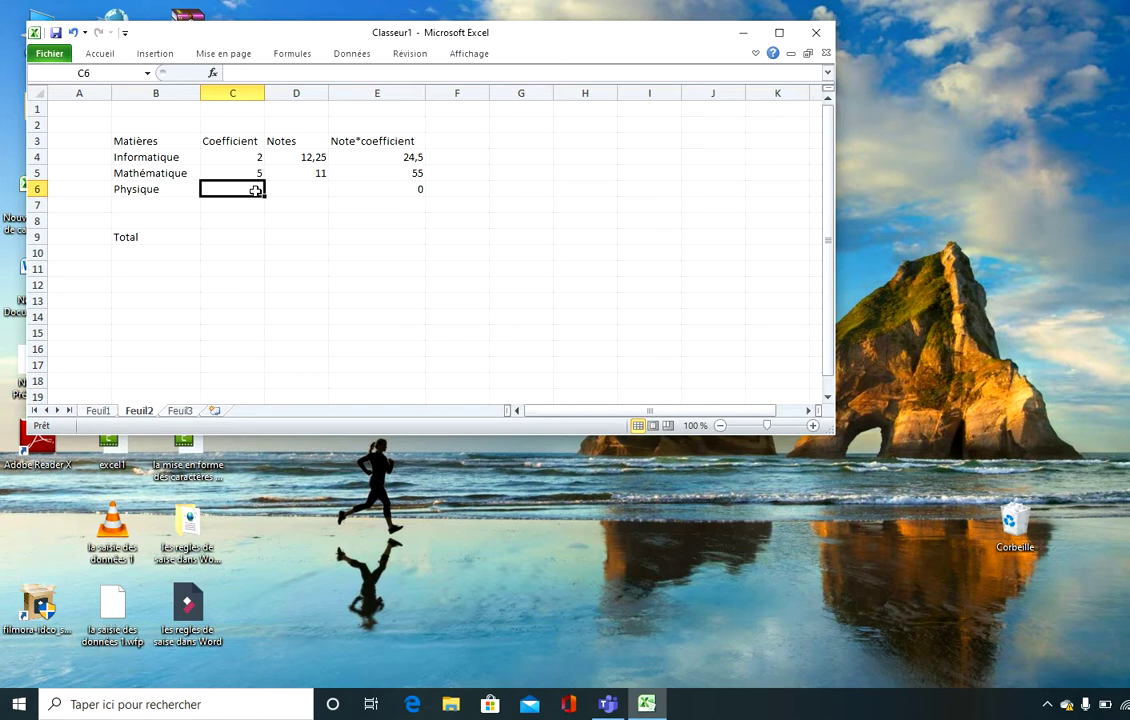
{"action": "type", "text": "5"}
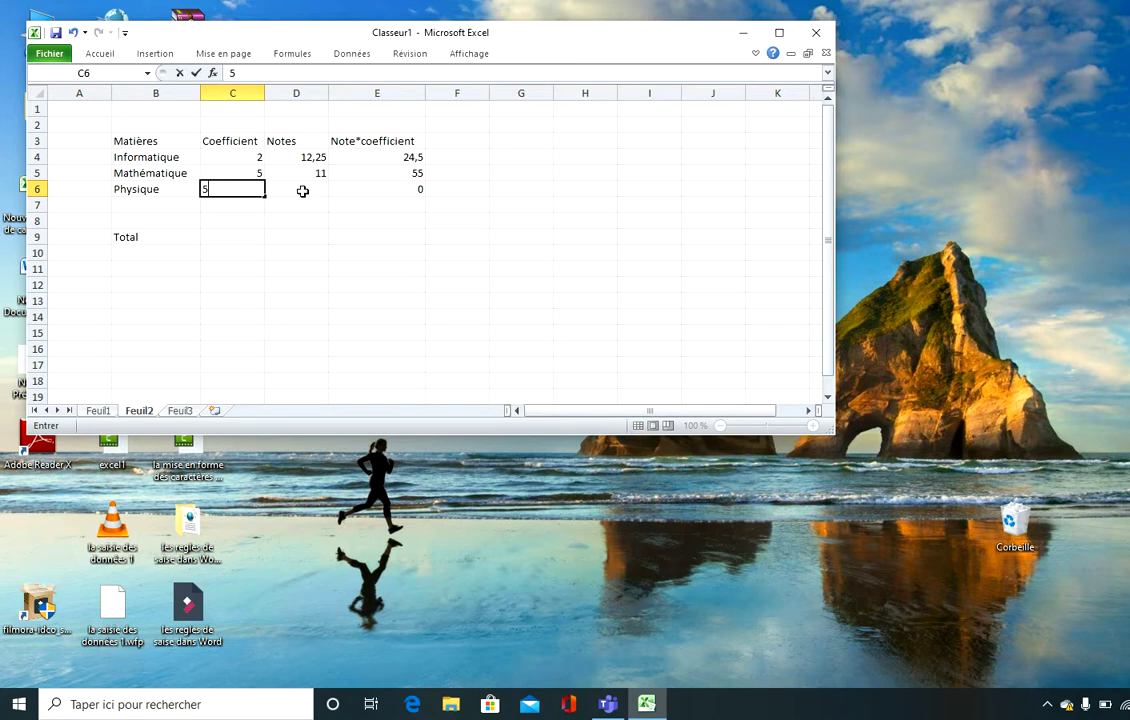
{"action": "left_click", "coordinate": [302, 190]}
{"action": "type", "text": "1"}
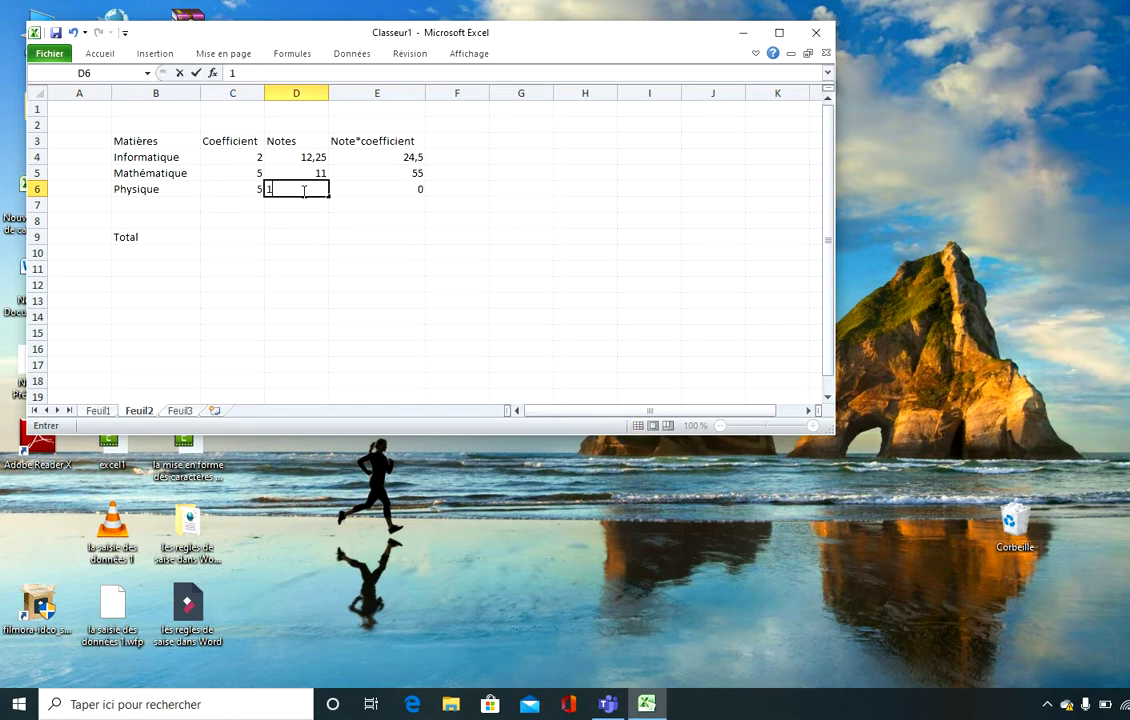
{"action": "type", "text": "5"}
{"action": "key", "text": "Return"}
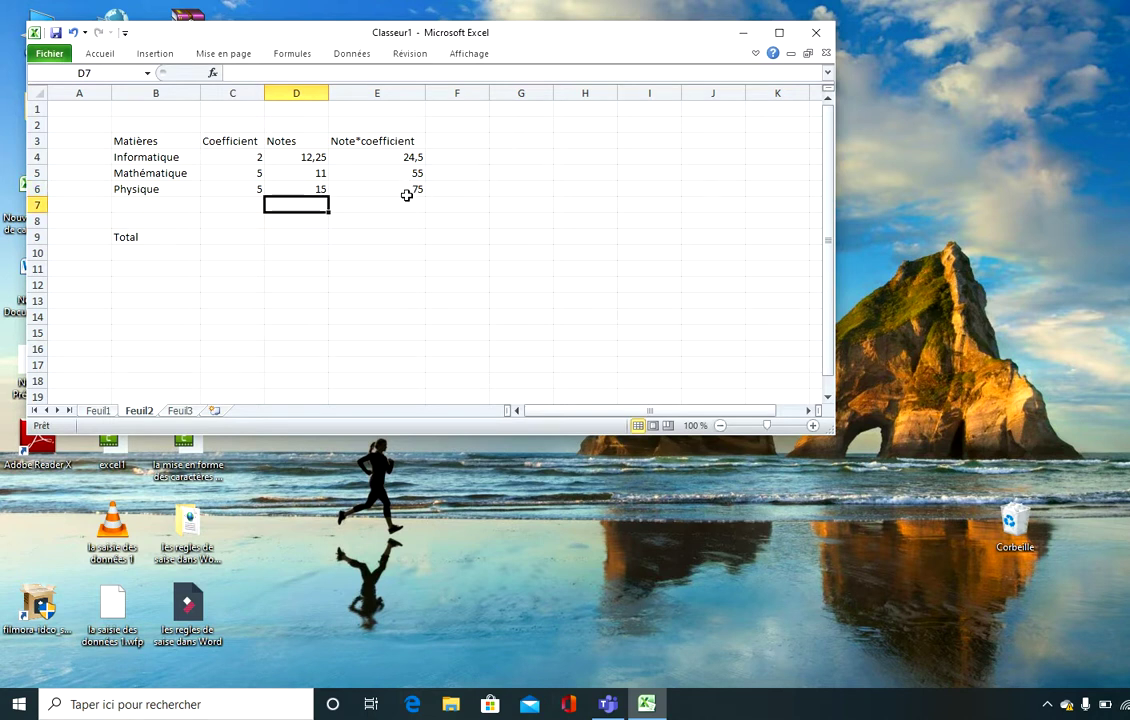
Enter the formula =C4+C5+C6 in cell C9 to total the coefficients
{"action": "left_click", "coordinate": [226, 234]}
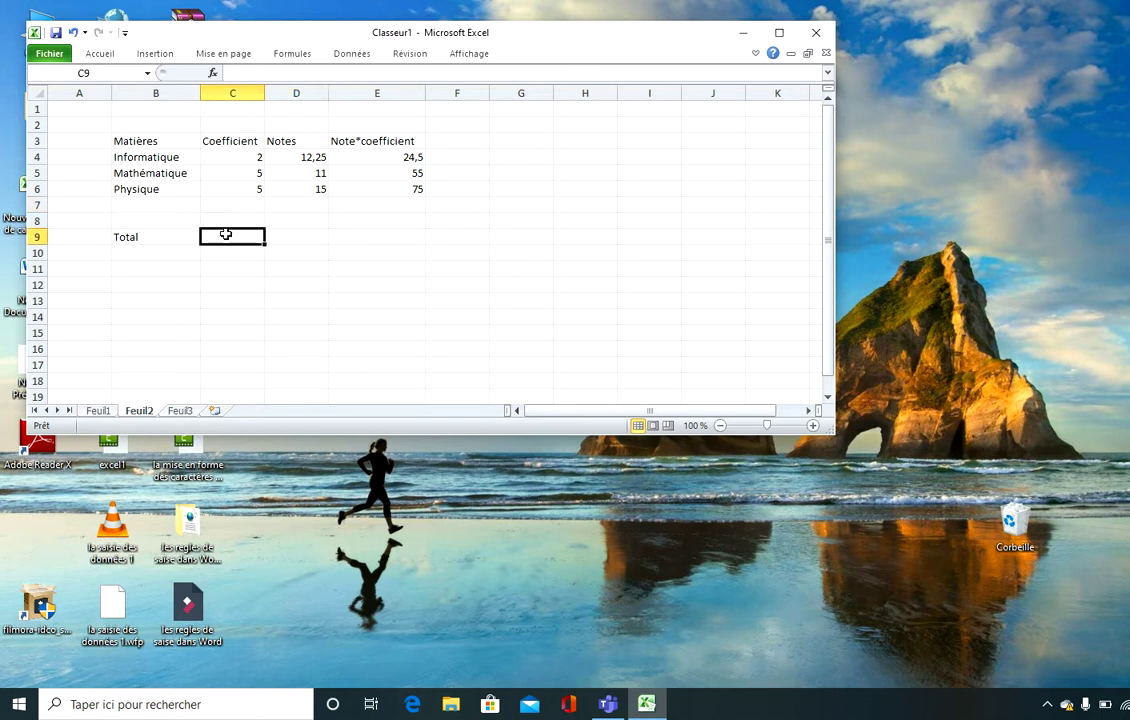
{"action": "left_click", "coordinate": [309, 235]}
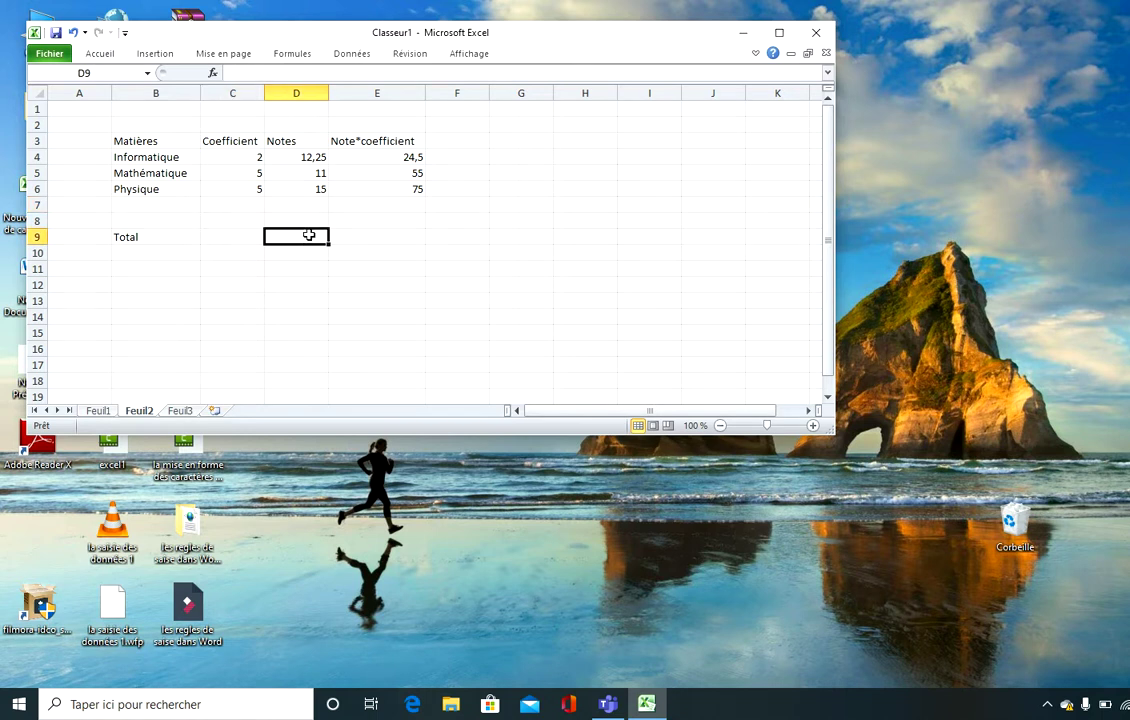
{"action": "left_click", "coordinate": [367, 234]}
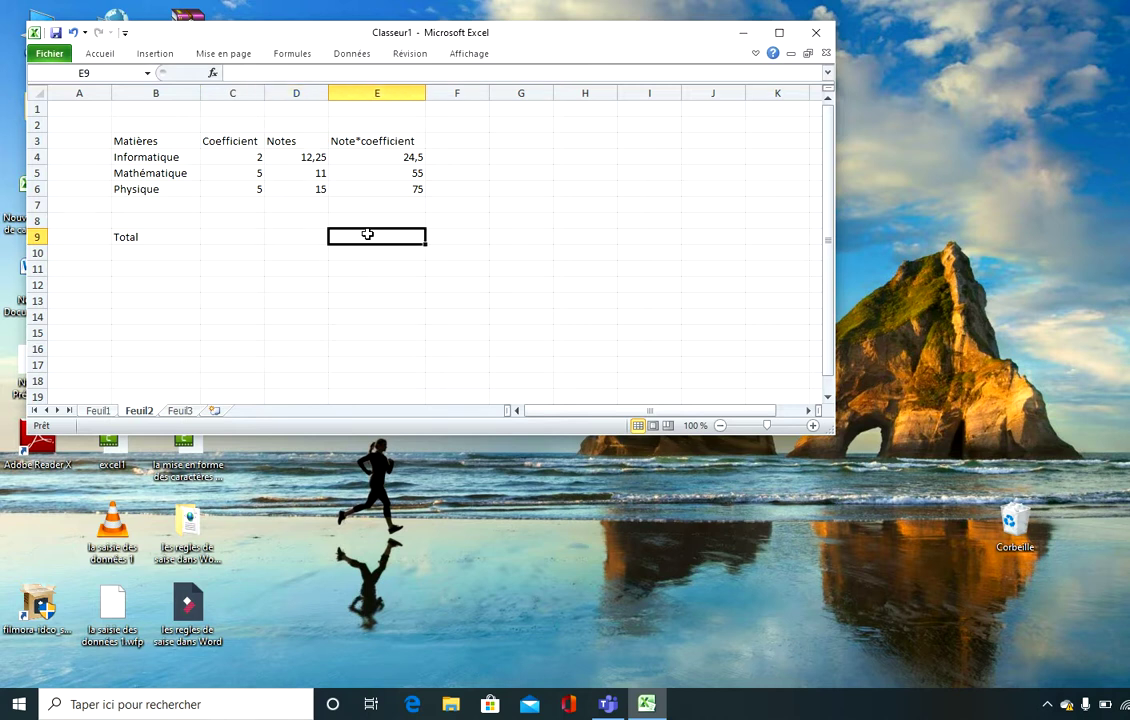
{"action": "left_click", "coordinate": [243, 233]}
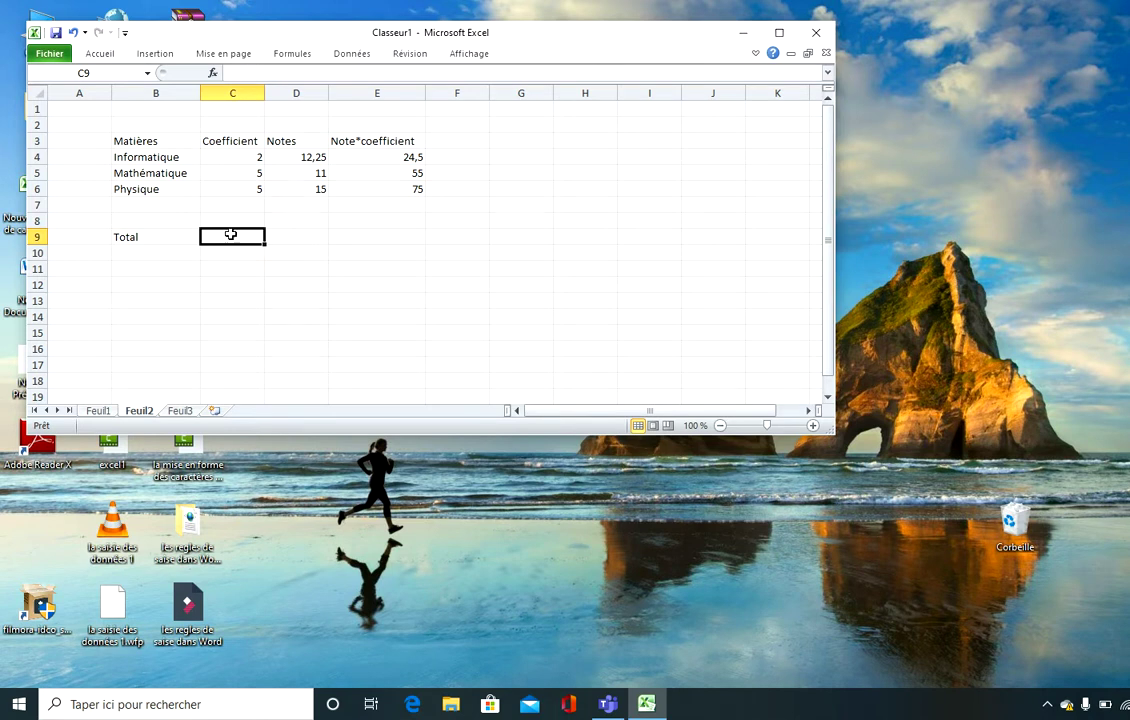
{"action": "type", "text": "="}
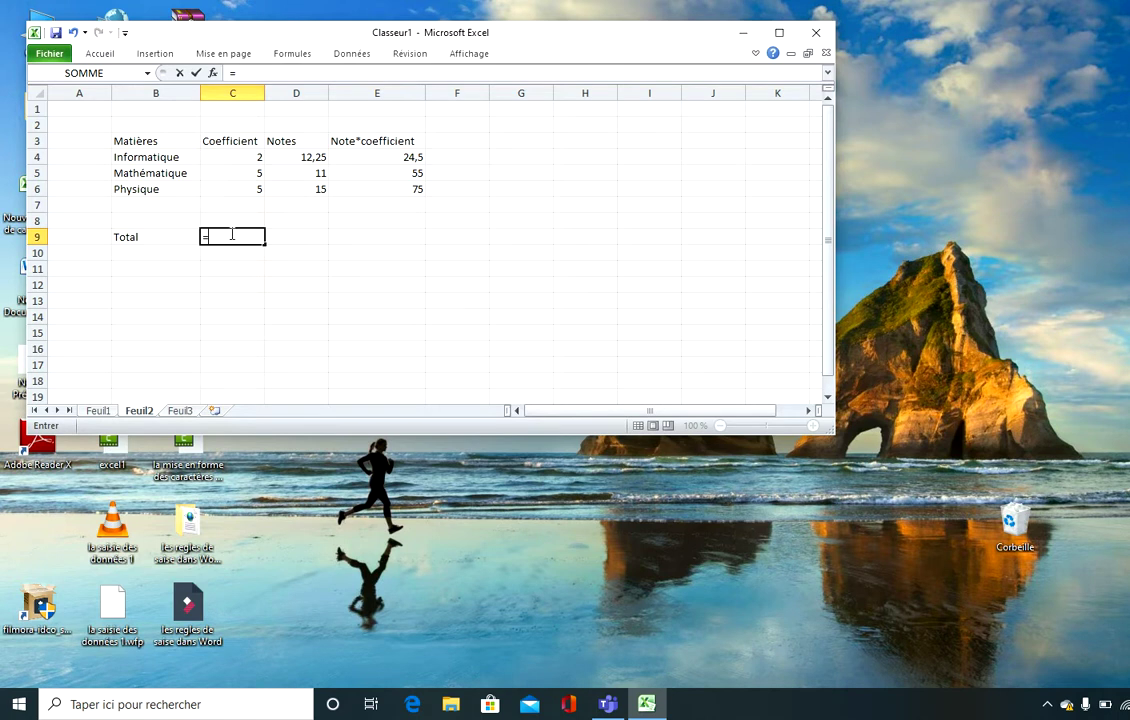
{"action": "left_click", "coordinate": [237, 159]}
{"action": "type", "text": "+"}
{"action": "left_click", "coordinate": [240, 175]}
{"action": "type", "text": "+"}
{"action": "left_click", "coordinate": [246, 189]}
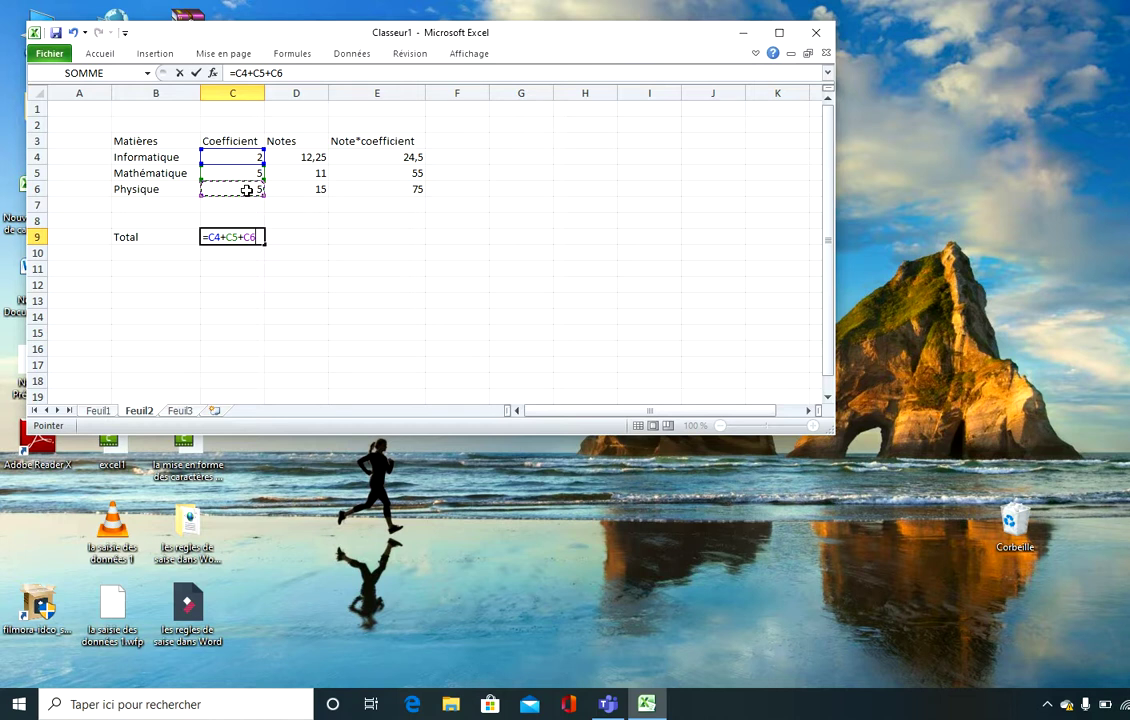
{"action": "key", "text": "Return"}
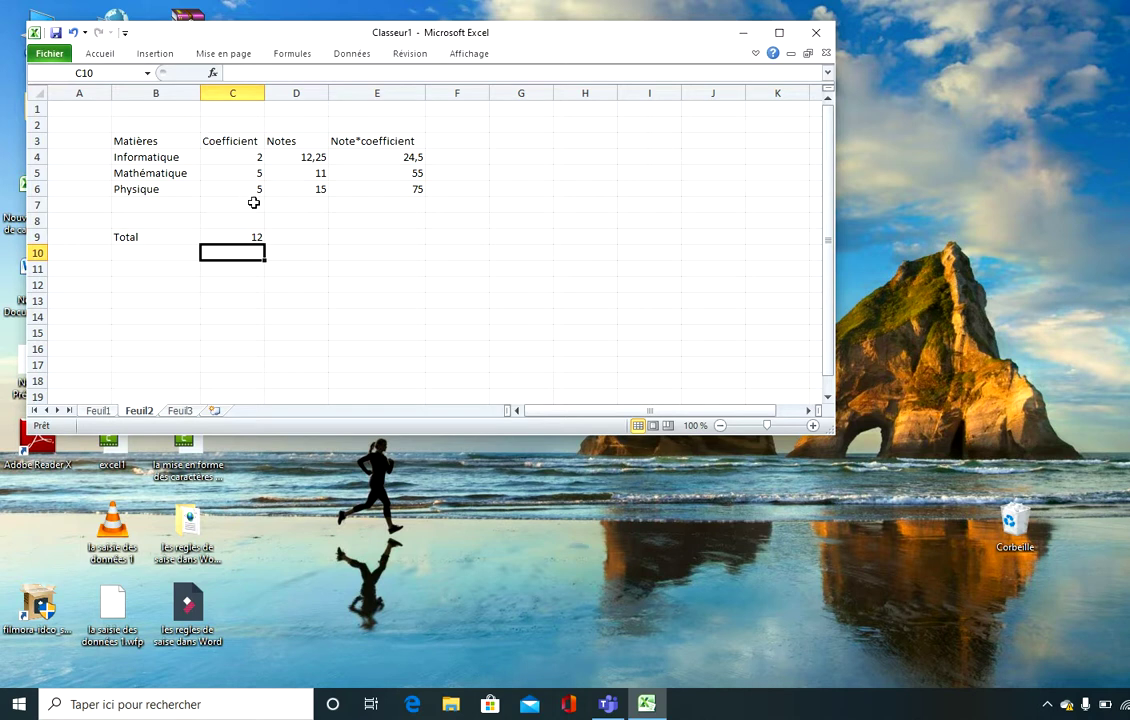
Enter the formula =D4+D5+D6 in cell D9 to total the notes
{"action": "left_click", "coordinate": [309, 156]}
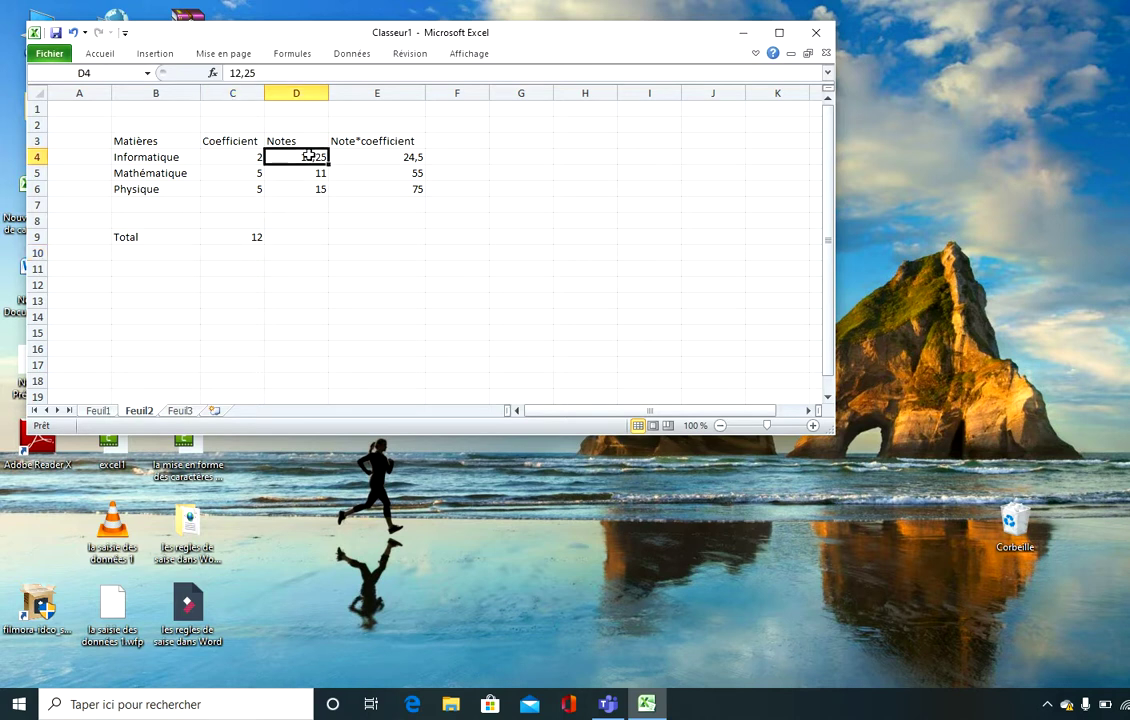
{"action": "left_click", "coordinate": [300, 238]}
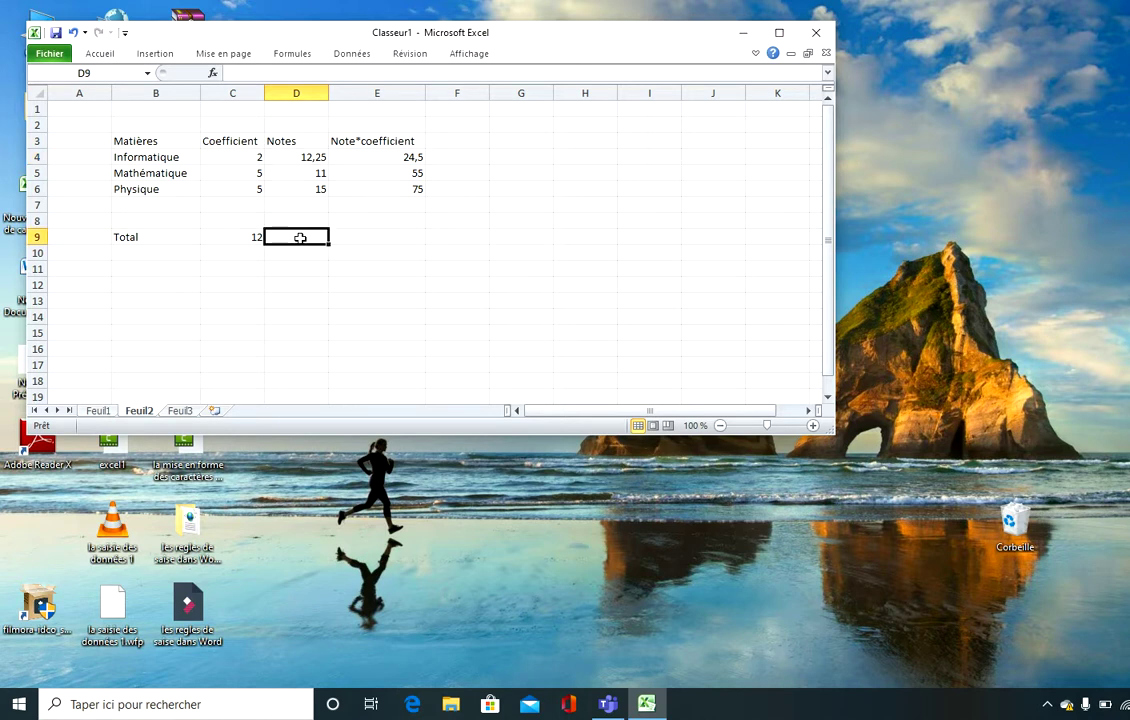
{"action": "type", "text": "="}
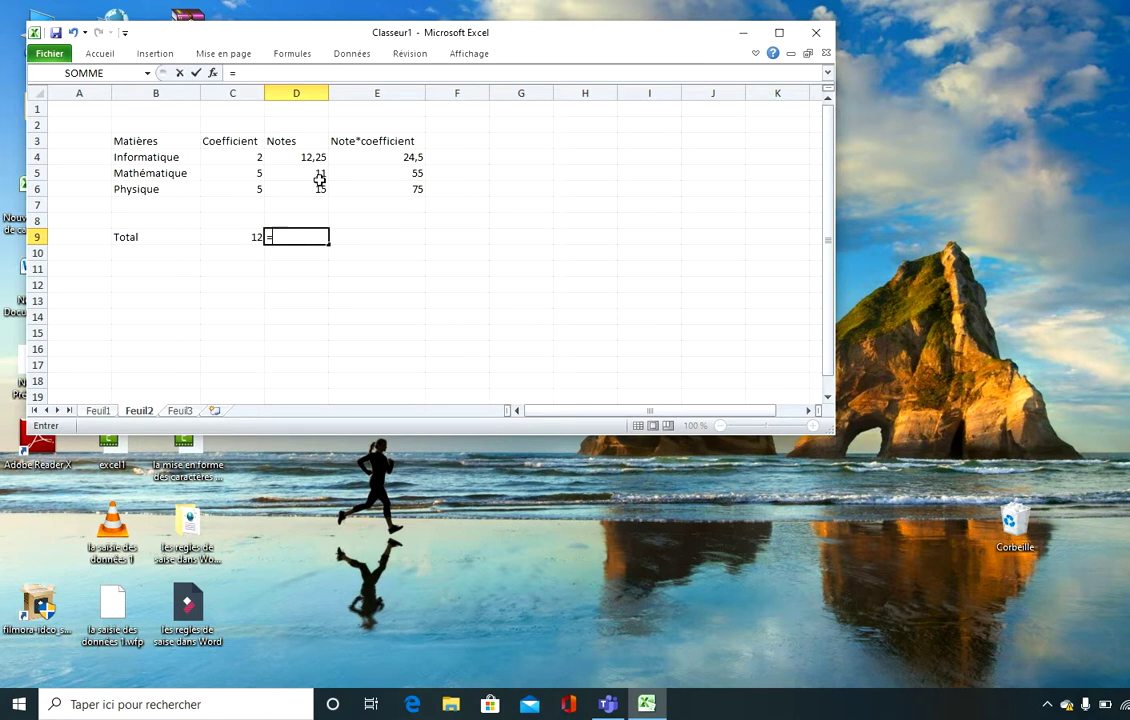
{"action": "left_click", "coordinate": [297, 156]}
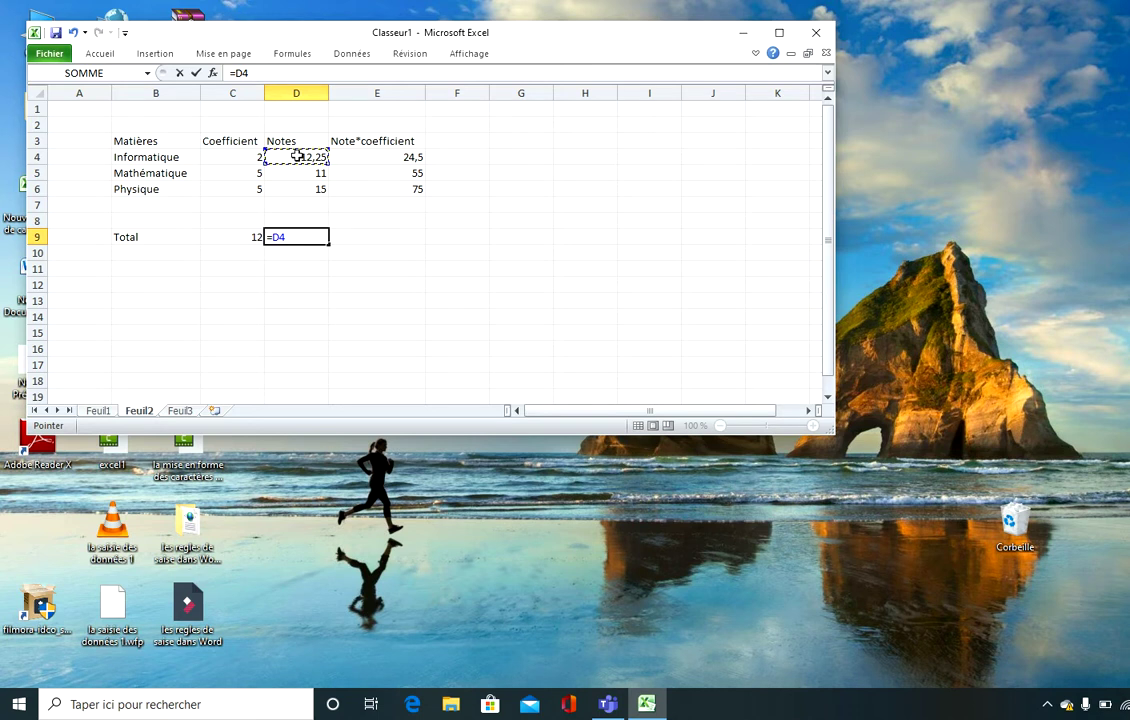
{"action": "type", "text": "+"}
{"action": "left_click", "coordinate": [295, 174]}
{"action": "type", "text": "+"}
{"action": "left_click", "coordinate": [296, 190]}
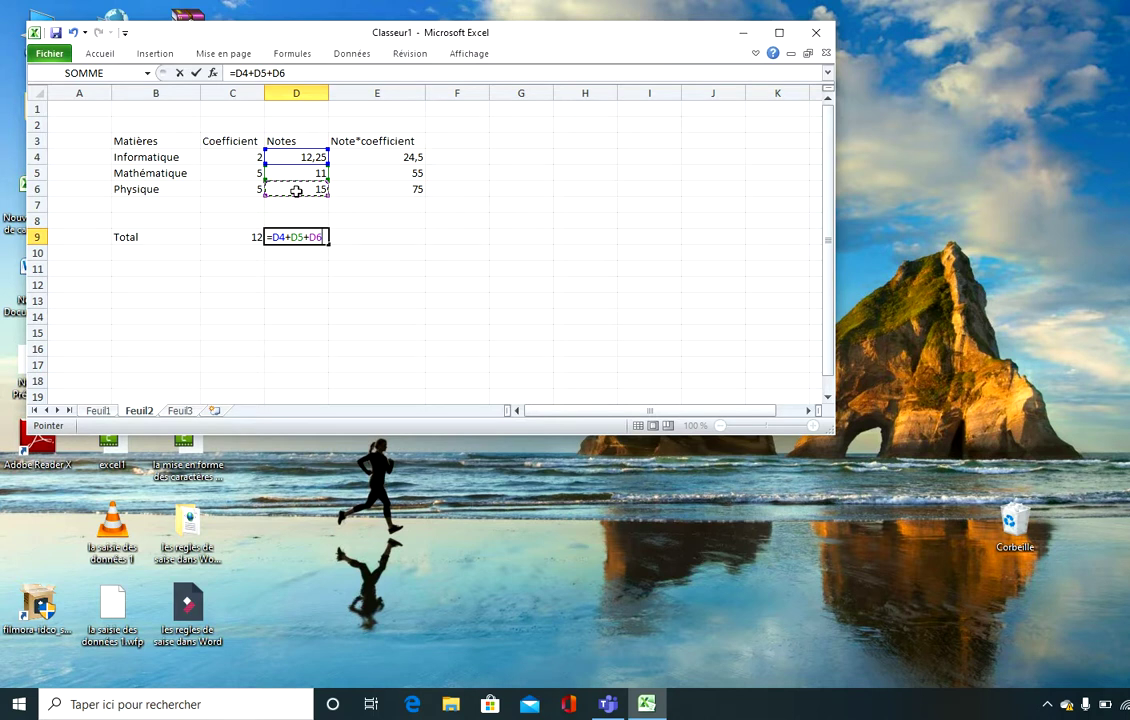
{"action": "key", "text": "Return"}
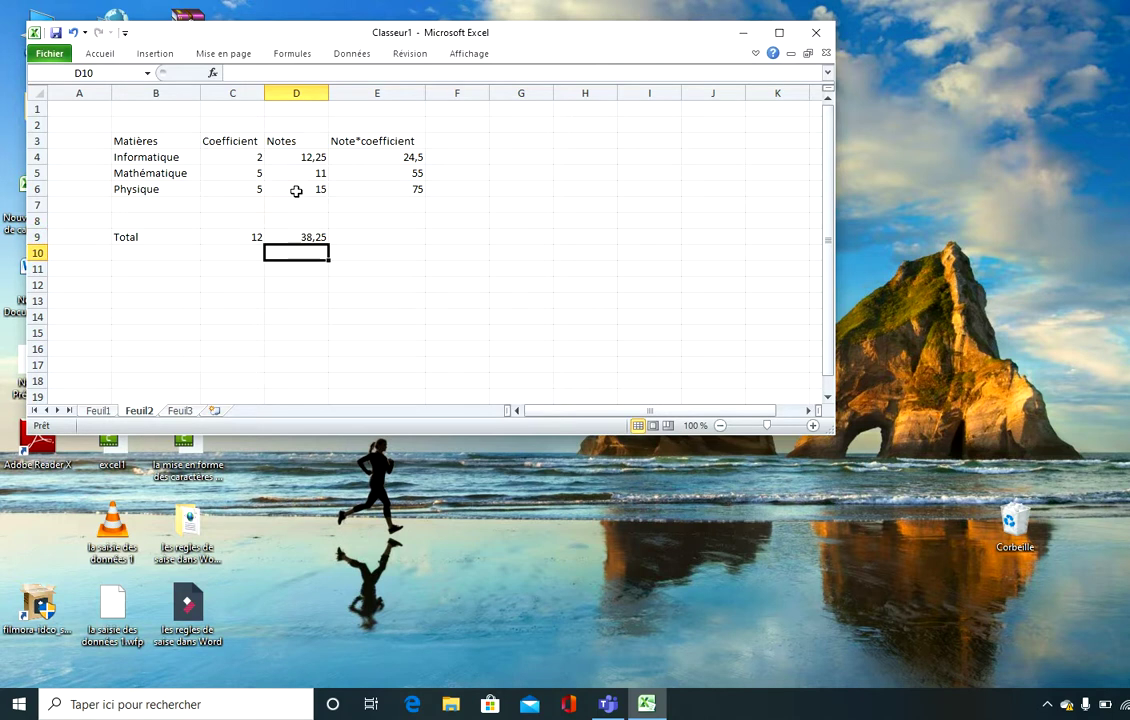
Enter the formula =E4+E5+E6 in cell E9 to total the Note*coefficient column
{"action": "left_click", "coordinate": [387, 234]}
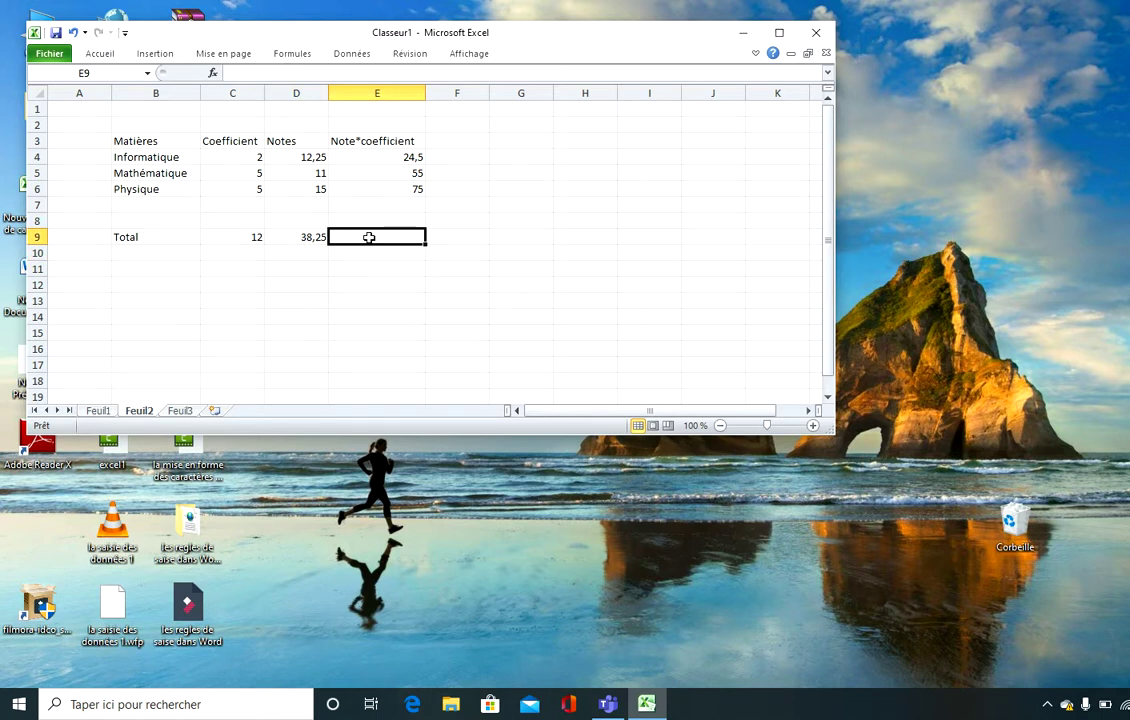
{"action": "type", "text": "="}
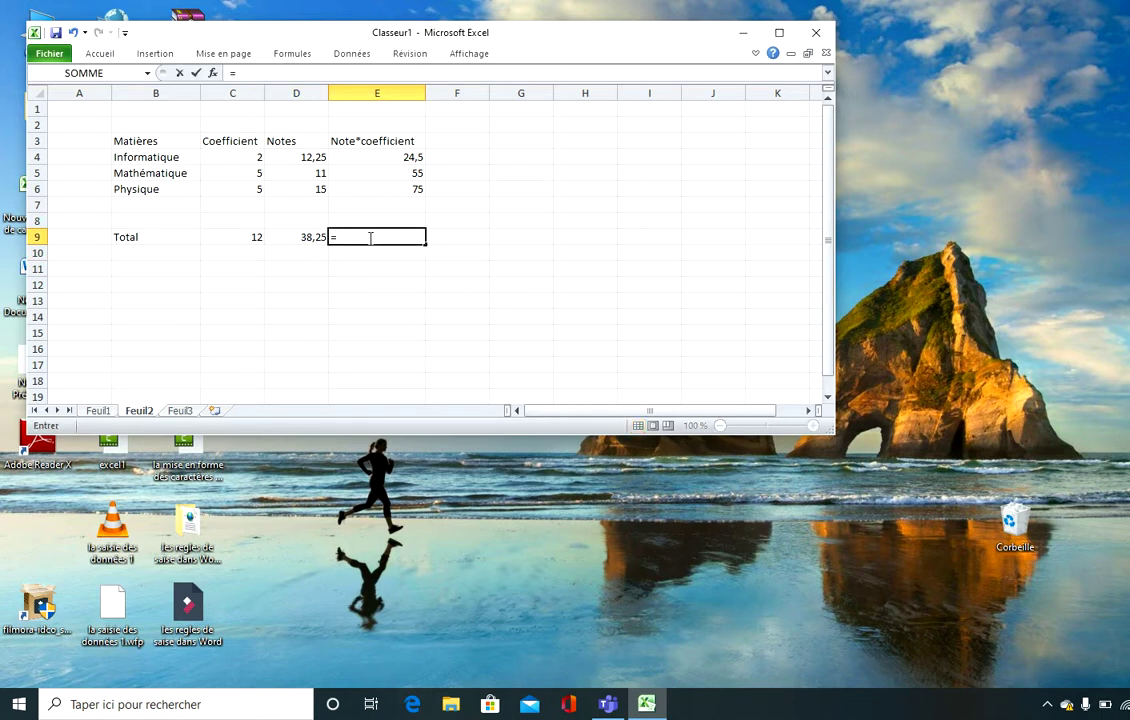
{"action": "left_click", "coordinate": [366, 158]}
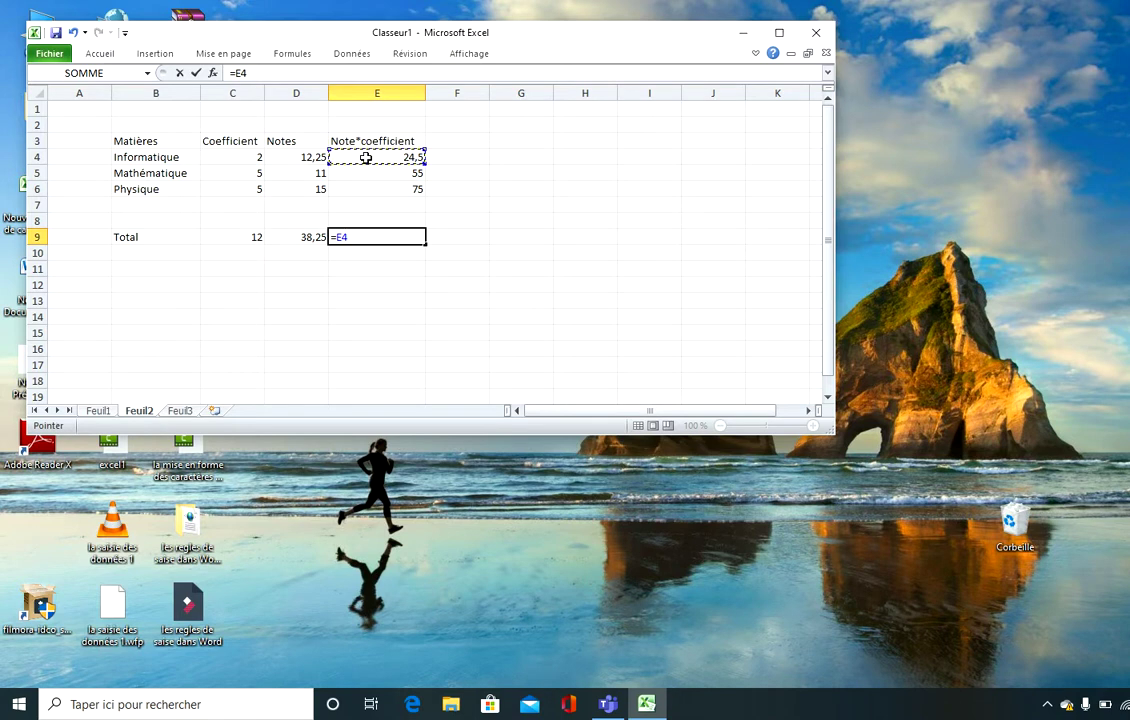
{"action": "type", "text": "+"}
{"action": "left_click", "coordinate": [389, 172]}
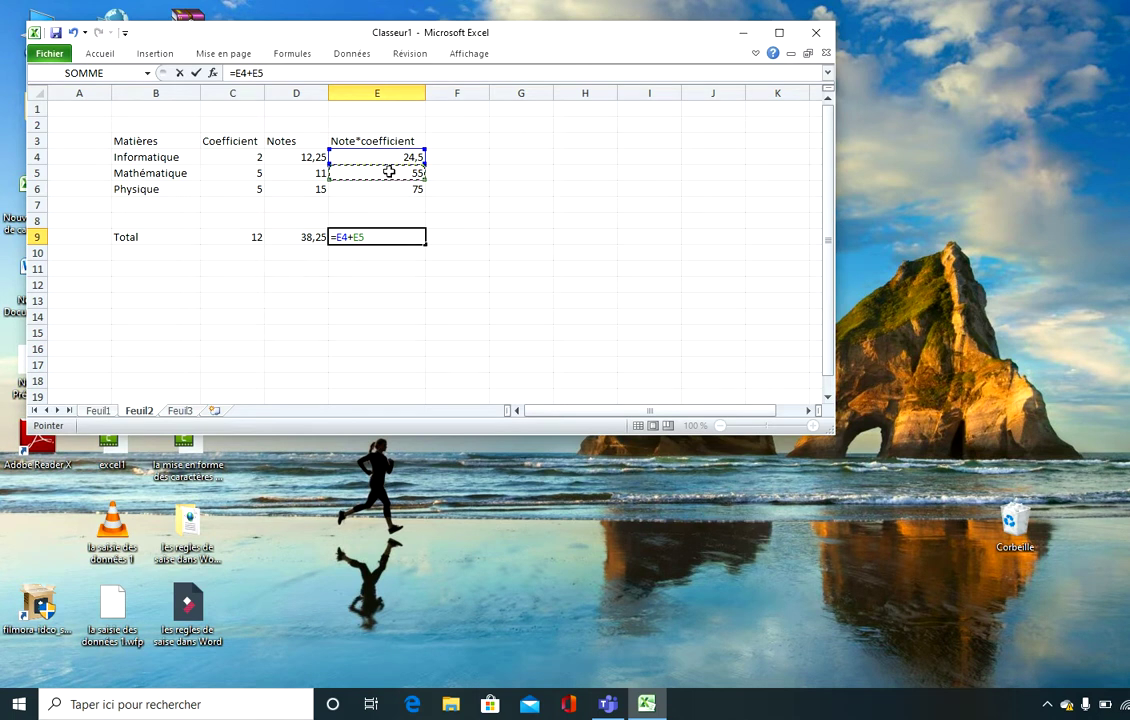
{"action": "type", "text": "+"}
{"action": "left_click", "coordinate": [385, 188]}
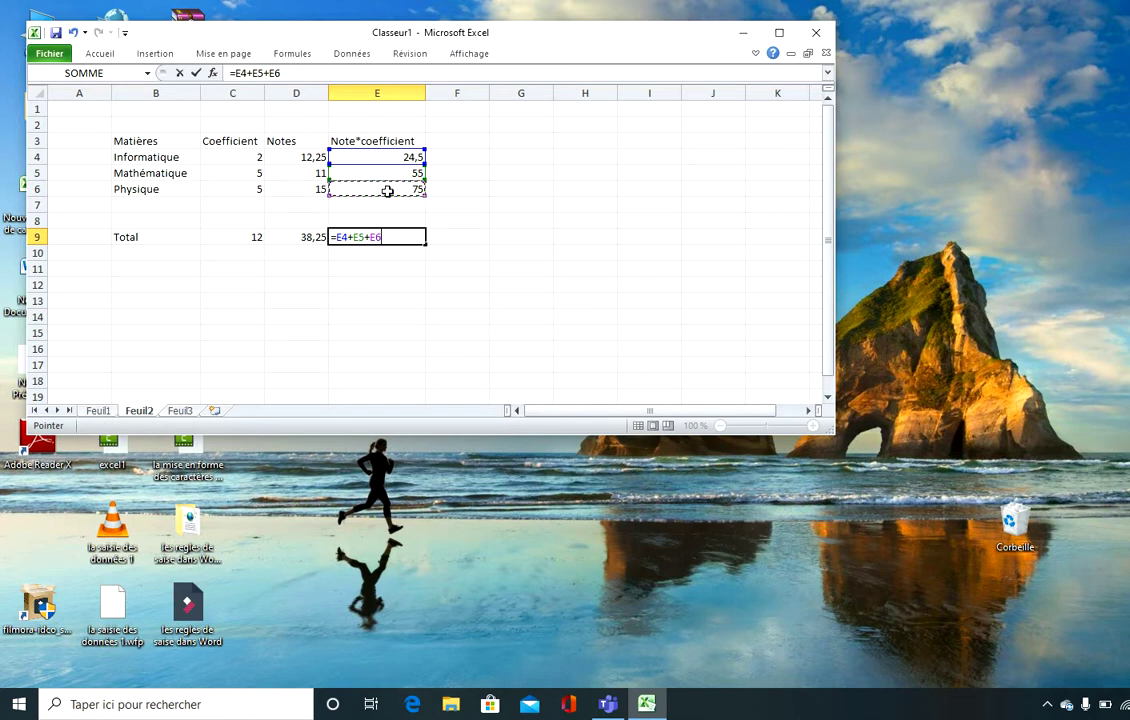
{"action": "key", "text": "Return"}
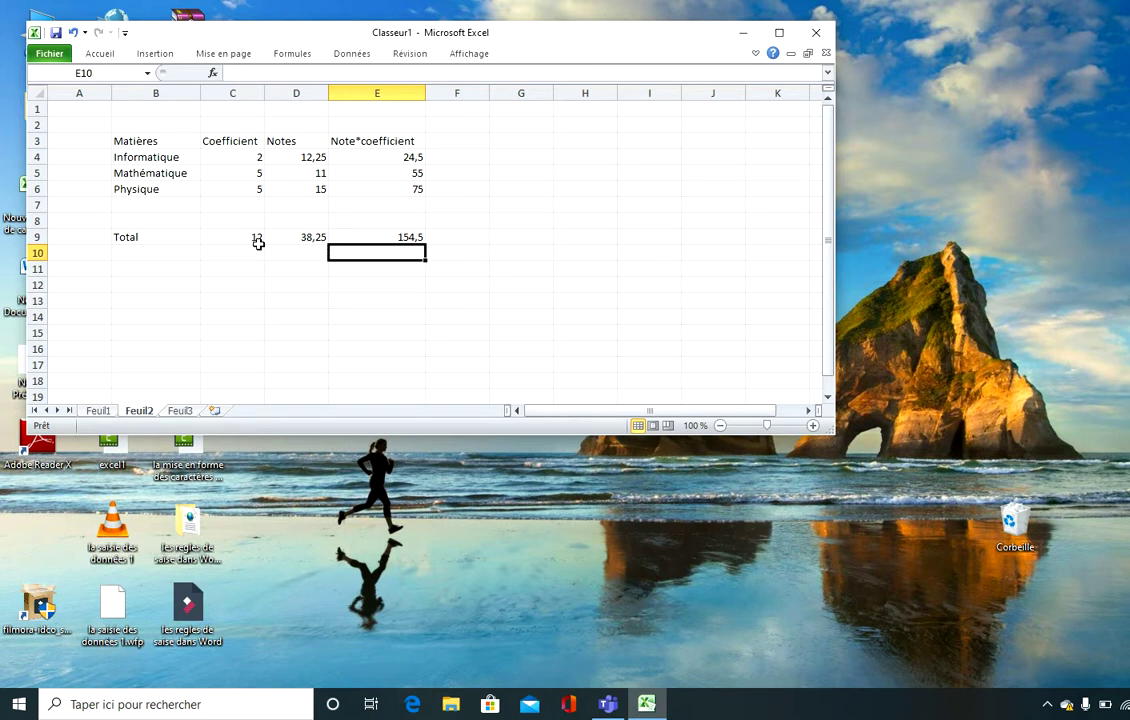
Replace the addition formula in cell E9 with the SOMME function over the range E4:E6
{"action": "left_click", "coordinate": [354, 238]}
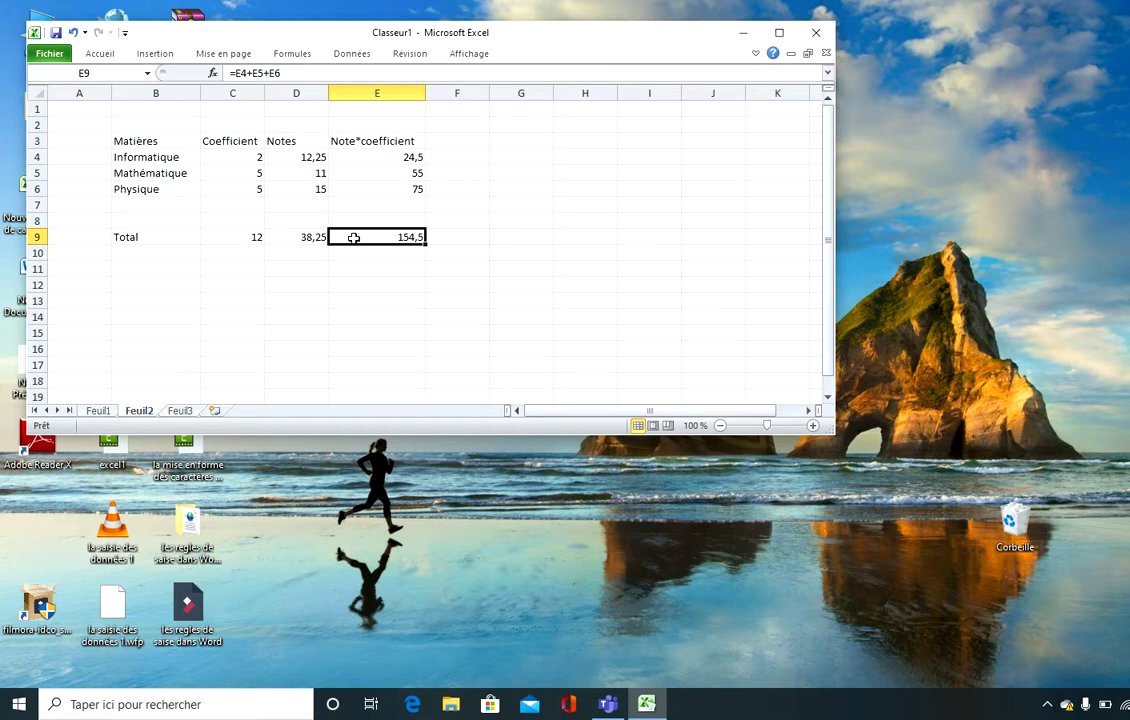
{"action": "left_click", "coordinate": [284, 72]}
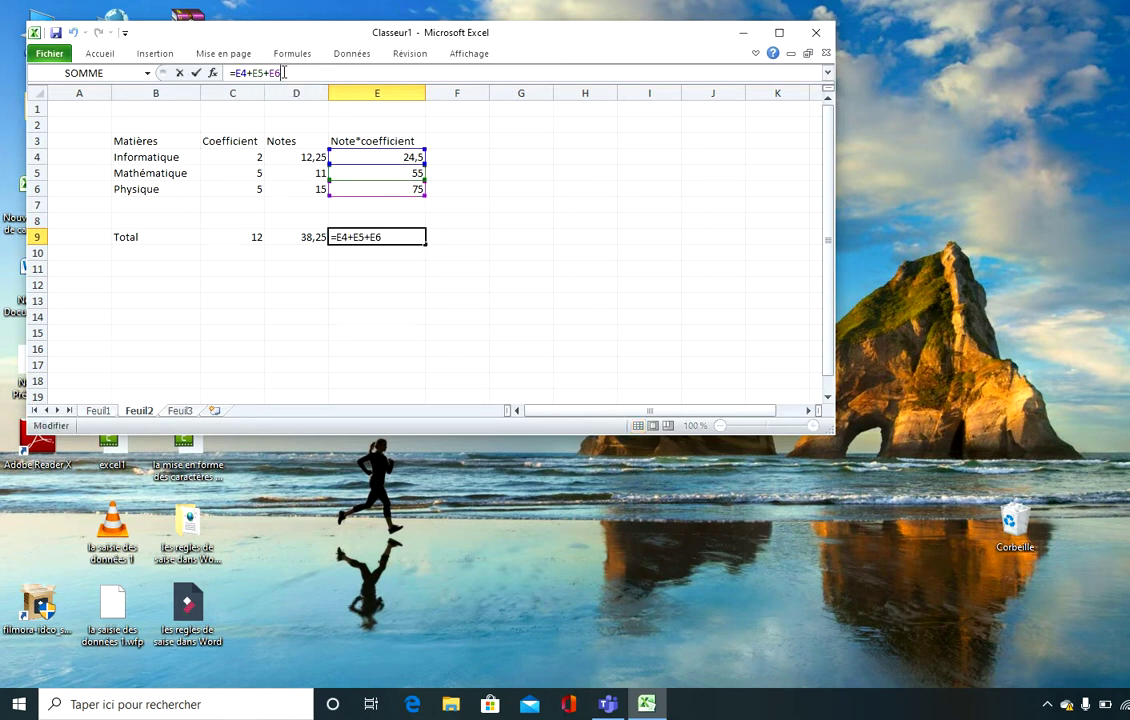
{"action": "key", "text": "BackSpace"}
{"action": "key", "text": "BackSpace"}
{"action": "key", "text": "BackSpace"}
{"action": "key", "text": "BackSpace"}
{"action": "key", "text": "BackSpace"}
{"action": "key", "text": "BackSpace"}
{"action": "key", "text": "BackSpace"}
{"action": "key", "text": "BackSpace"}
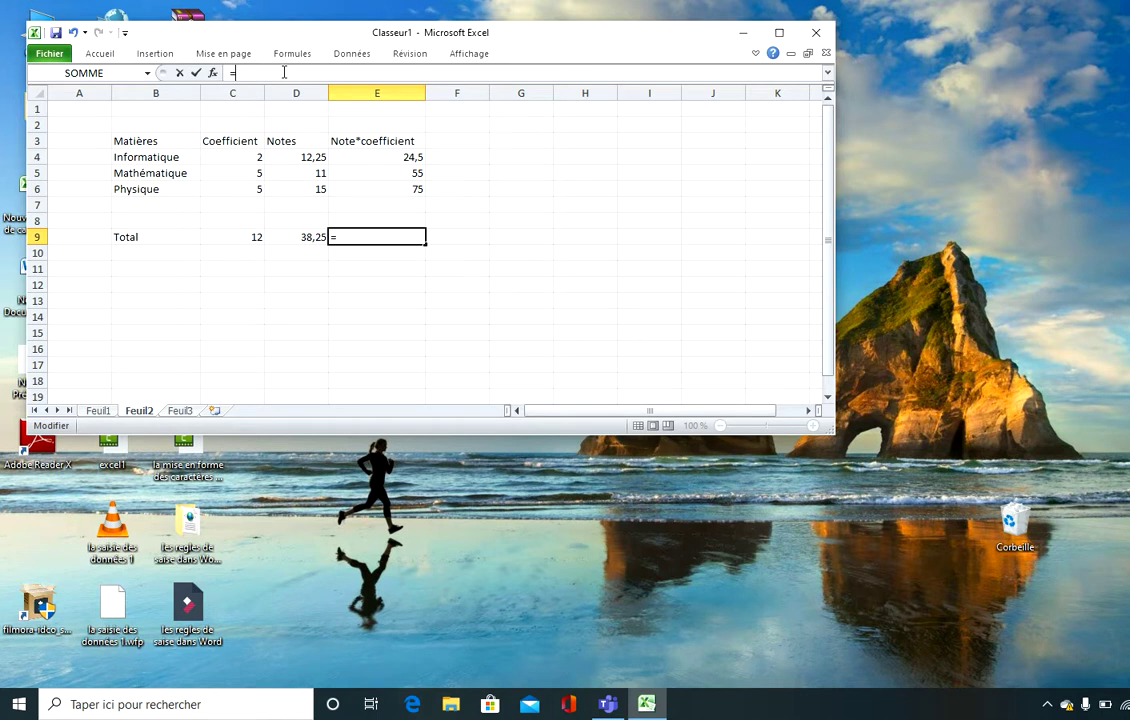
{"action": "type", "text": "somme"}
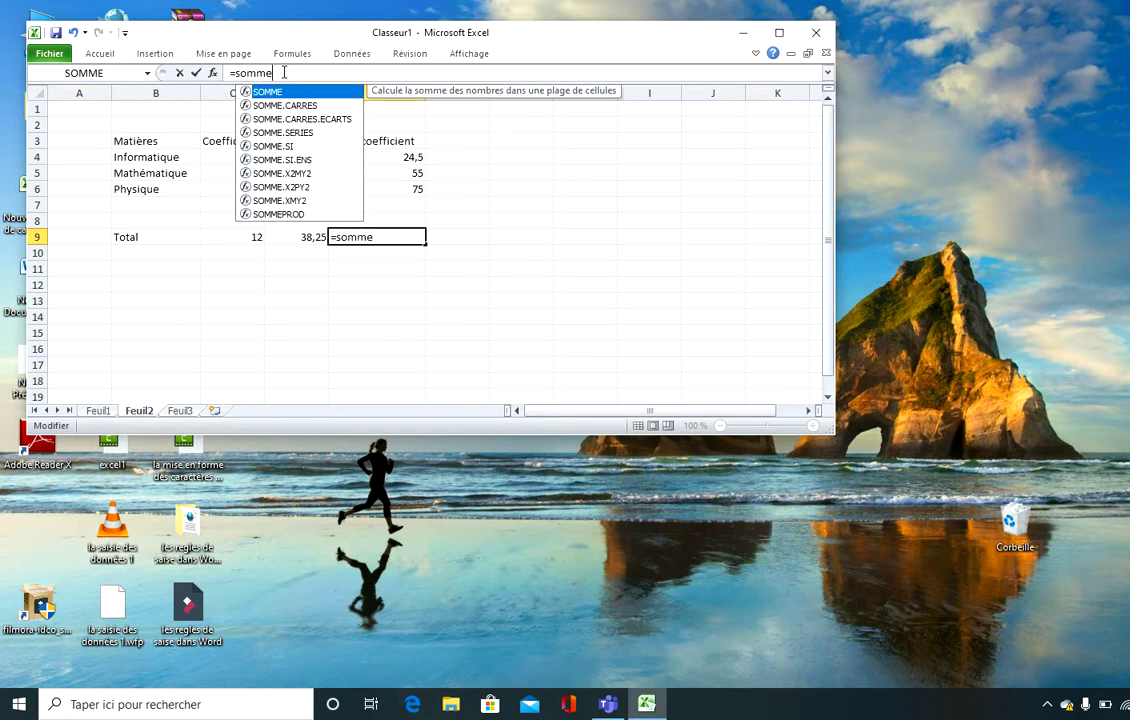
{"action": "type", "text": "("}
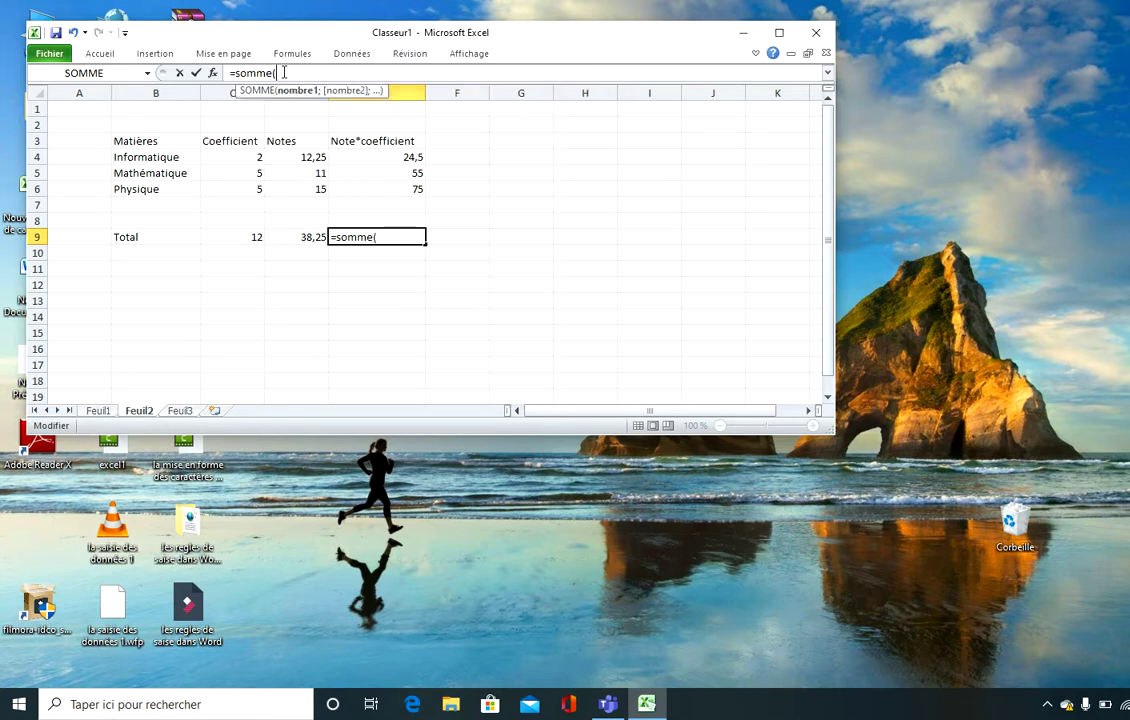
{"action": "left_click", "coordinate": [375, 158]}
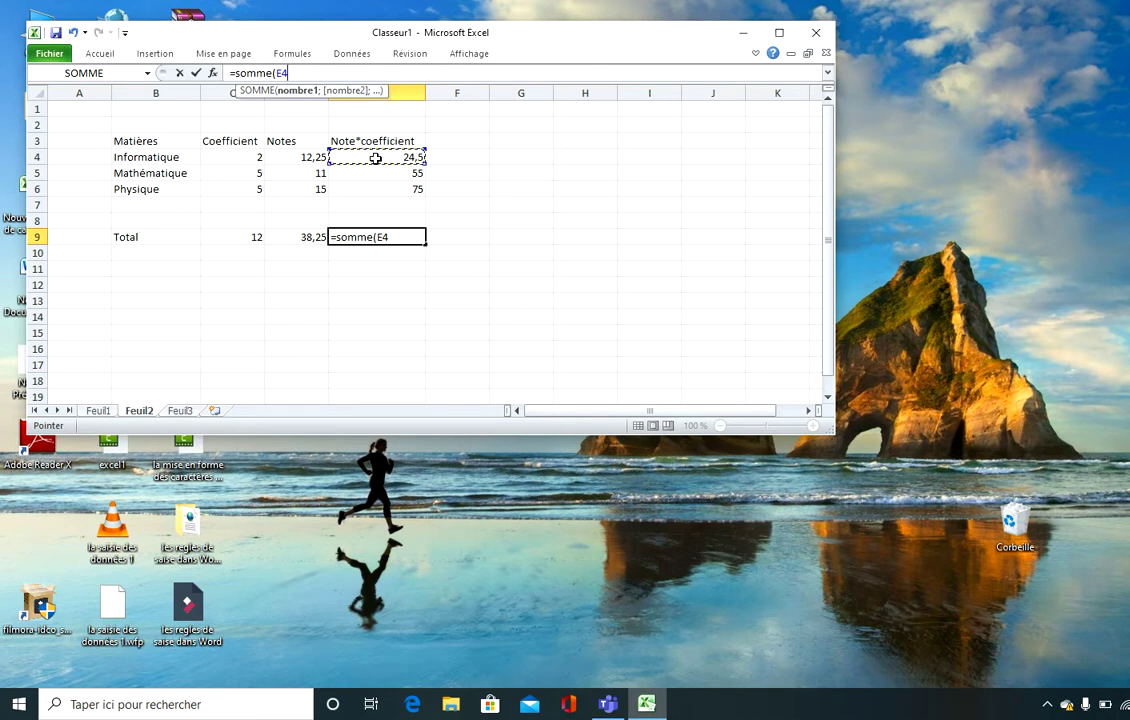
{"action": "left_click_drag", "start_coordinate": [375, 158], "coordinate": [375, 182]}
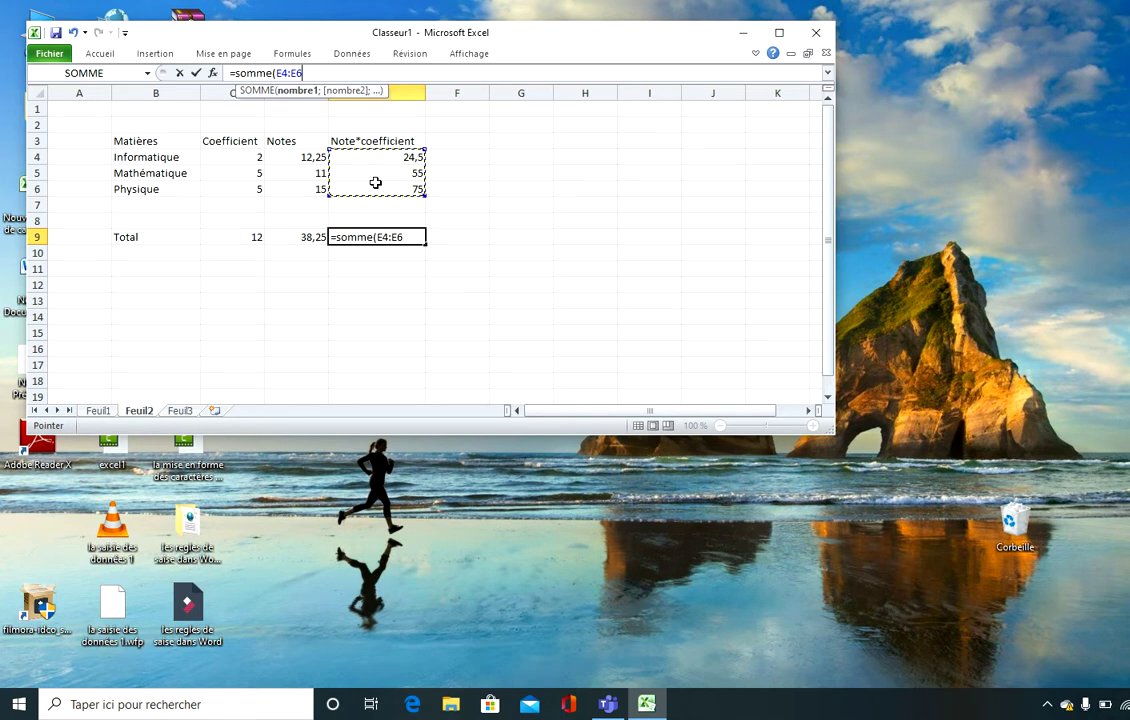
{"action": "key", "text": "Return"}
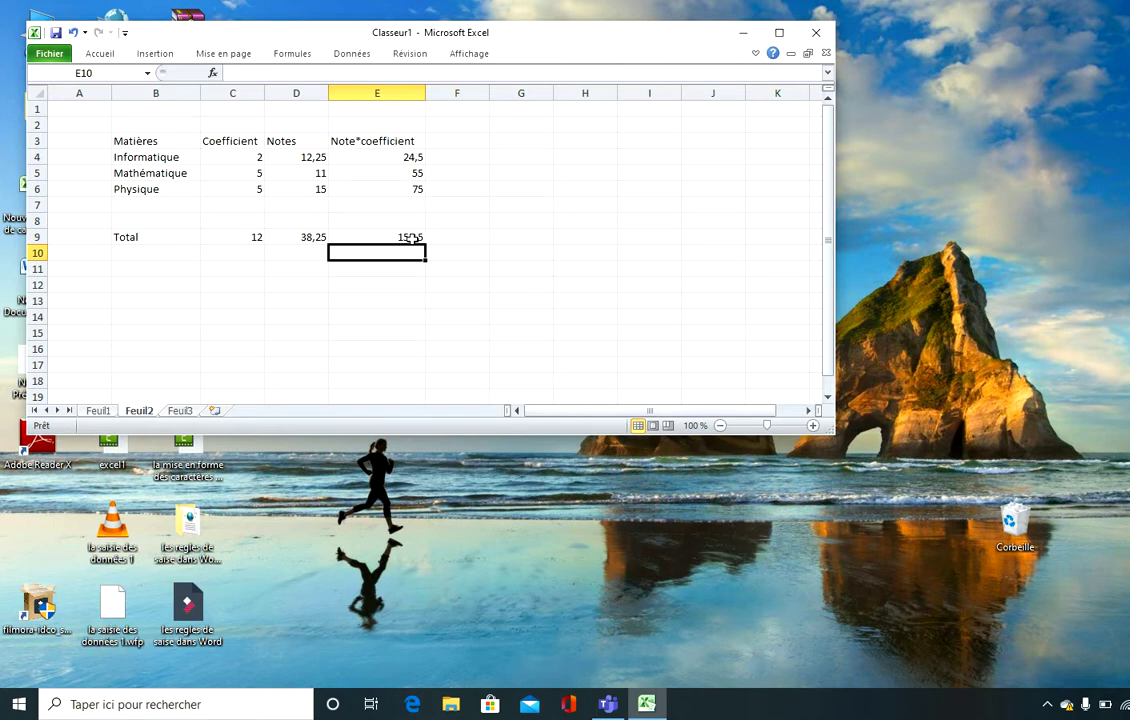
Replace the addition formula in cell C9 with the SOMME function over the range C4:C6
{"action": "left_click", "coordinate": [301, 237]}
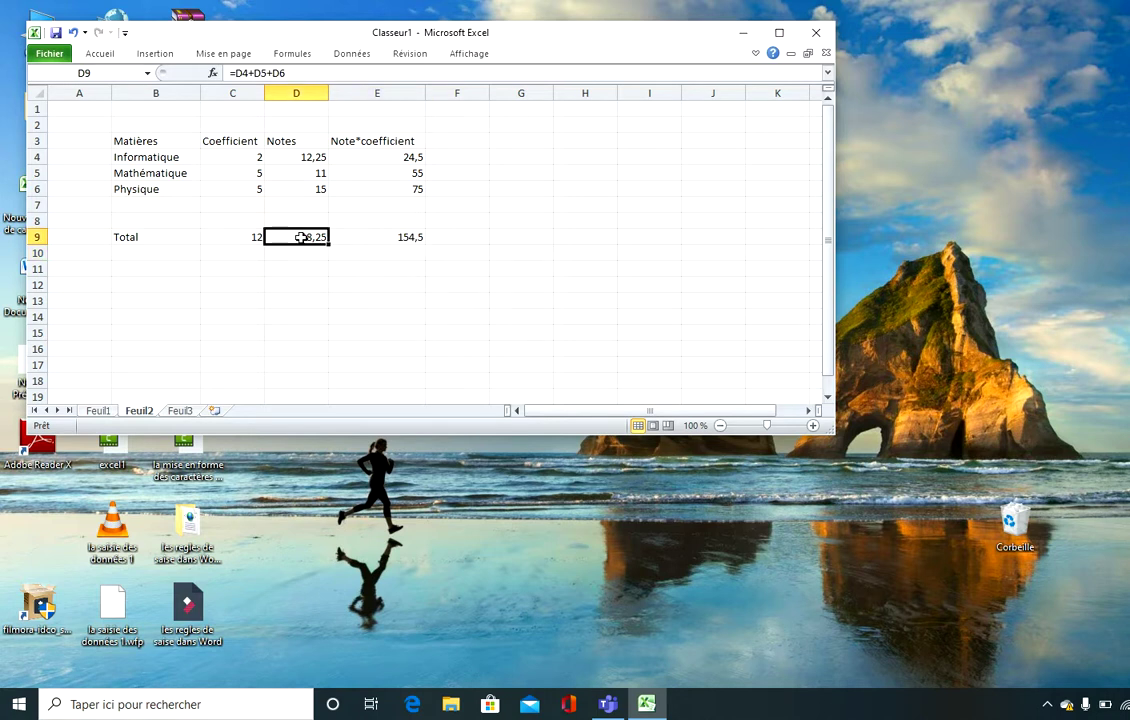
{"action": "left_click", "coordinate": [254, 237]}
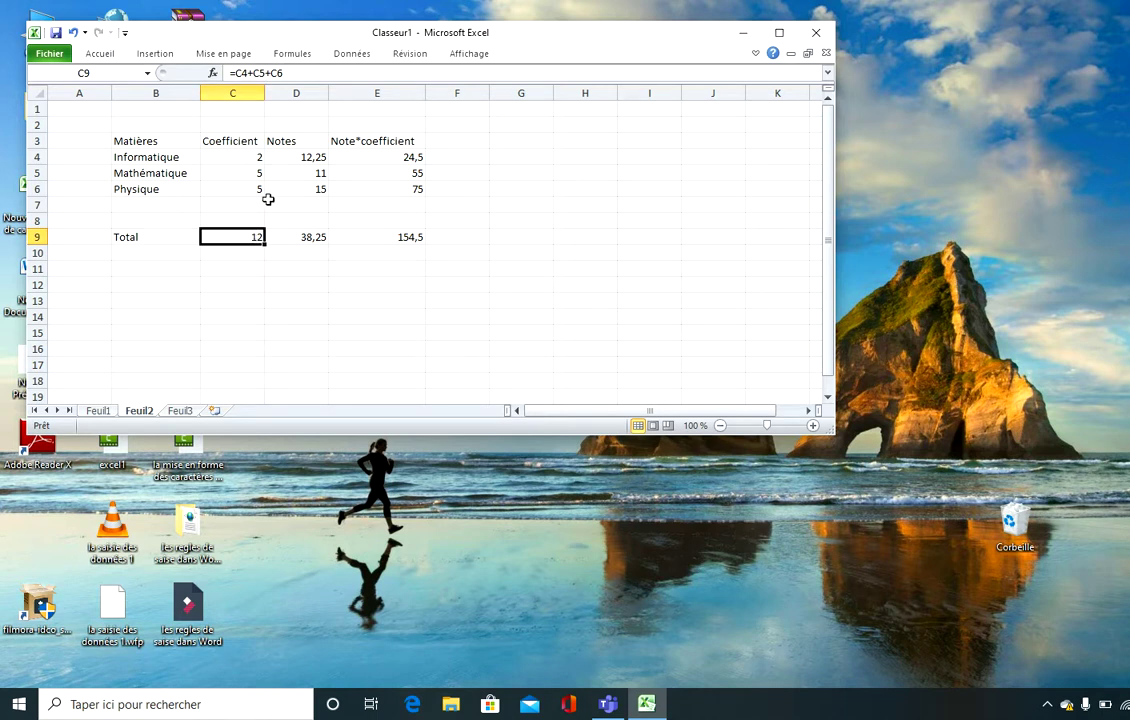
{"action": "left_click", "coordinate": [287, 72]}
{"action": "key", "text": "BackSpace"}
{"action": "key", "text": "BackSpace"}
{"action": "key", "text": "BackSpace"}
{"action": "key", "text": "BackSpace"}
{"action": "key", "text": "BackSpace"}
{"action": "key", "text": "BackSpace"}
{"action": "key", "text": "BackSpace"}
{"action": "key", "text": "BackSpace"}
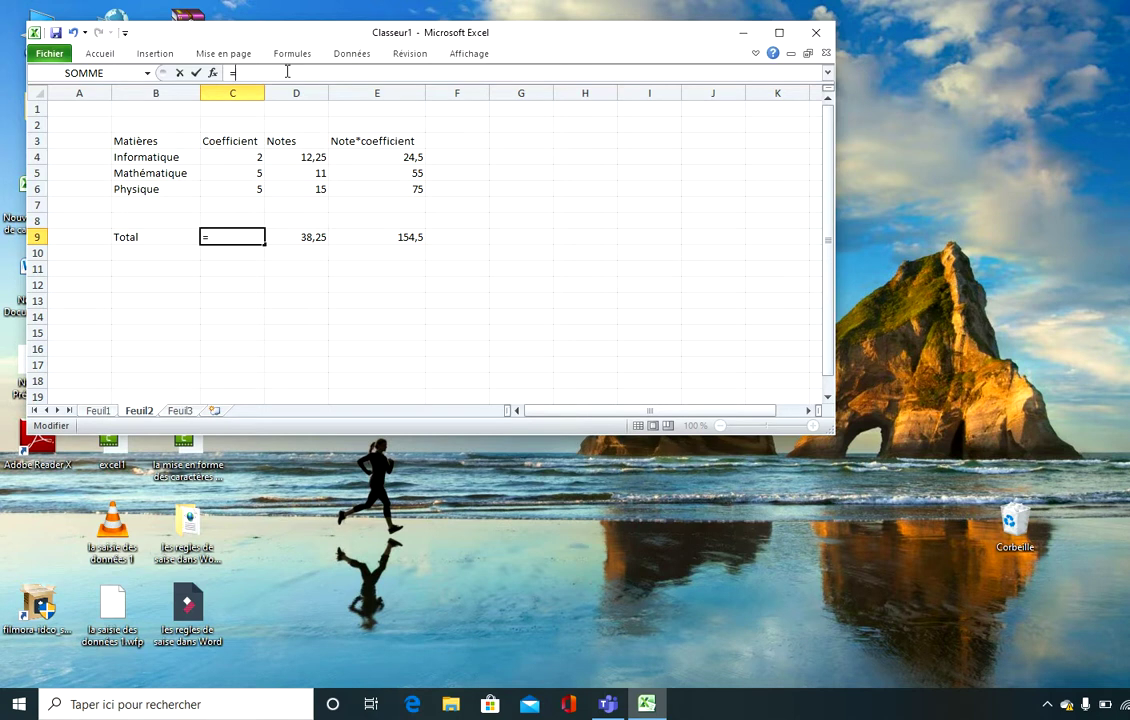
{"action": "type", "text": "somm"}
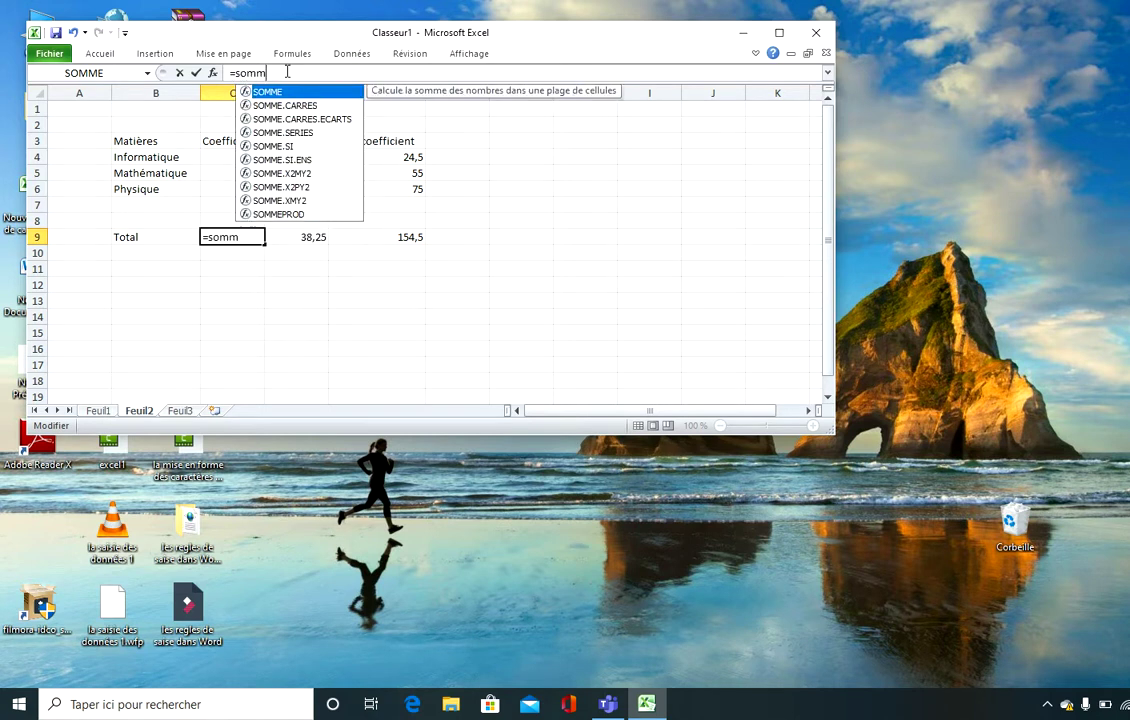
{"action": "type", "text": "e("}
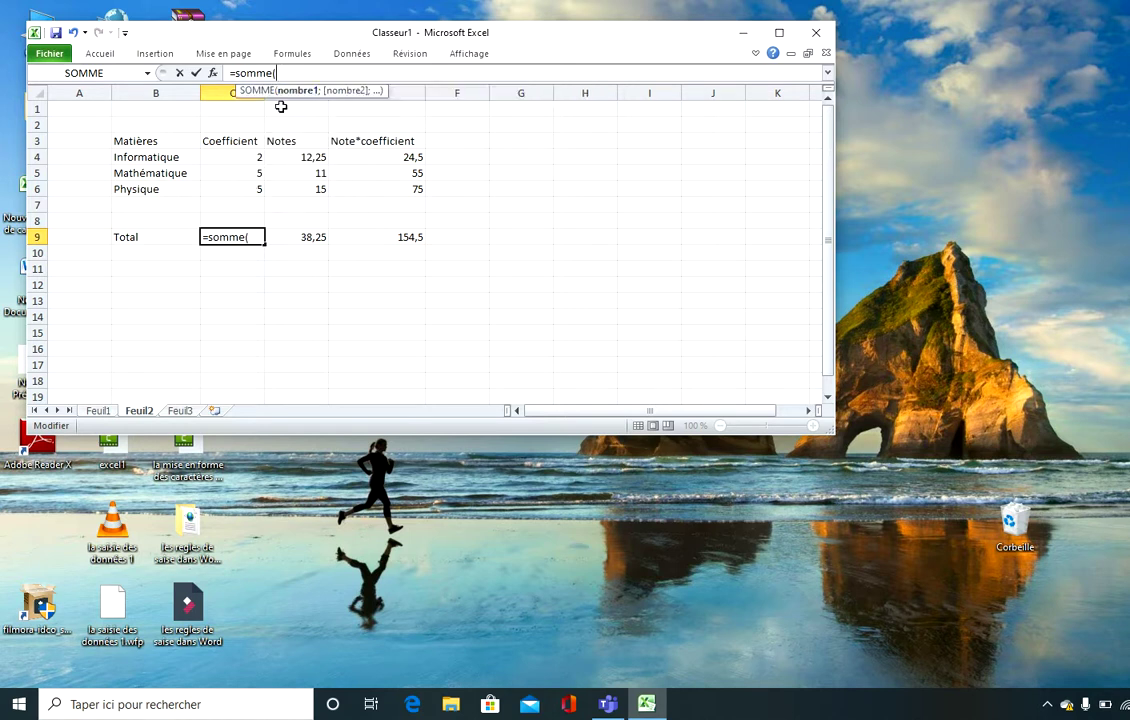
{"action": "left_click", "coordinate": [233, 158]}
{"action": "left_click_drag", "start_coordinate": [233, 160], "coordinate": [233, 185]}
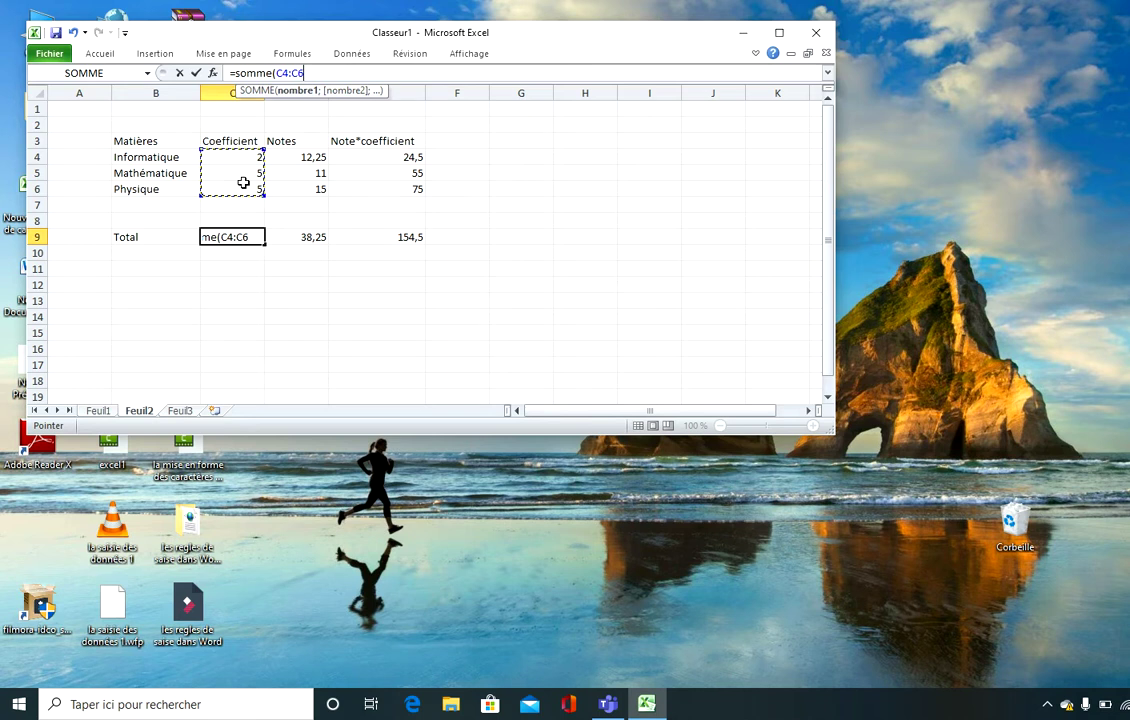
{"action": "key", "text": "Return"}
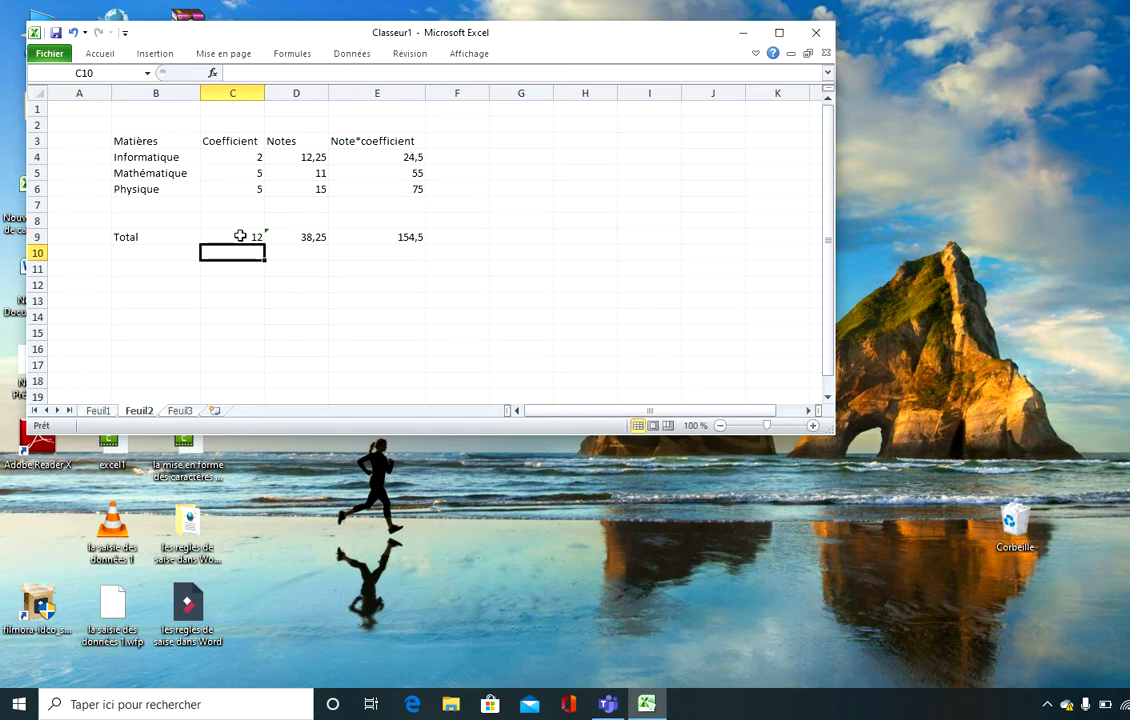
Replace the addition formula in cell D9 with the SOMME function over the range D4:D6
{"action": "left_click", "coordinate": [312, 237]}
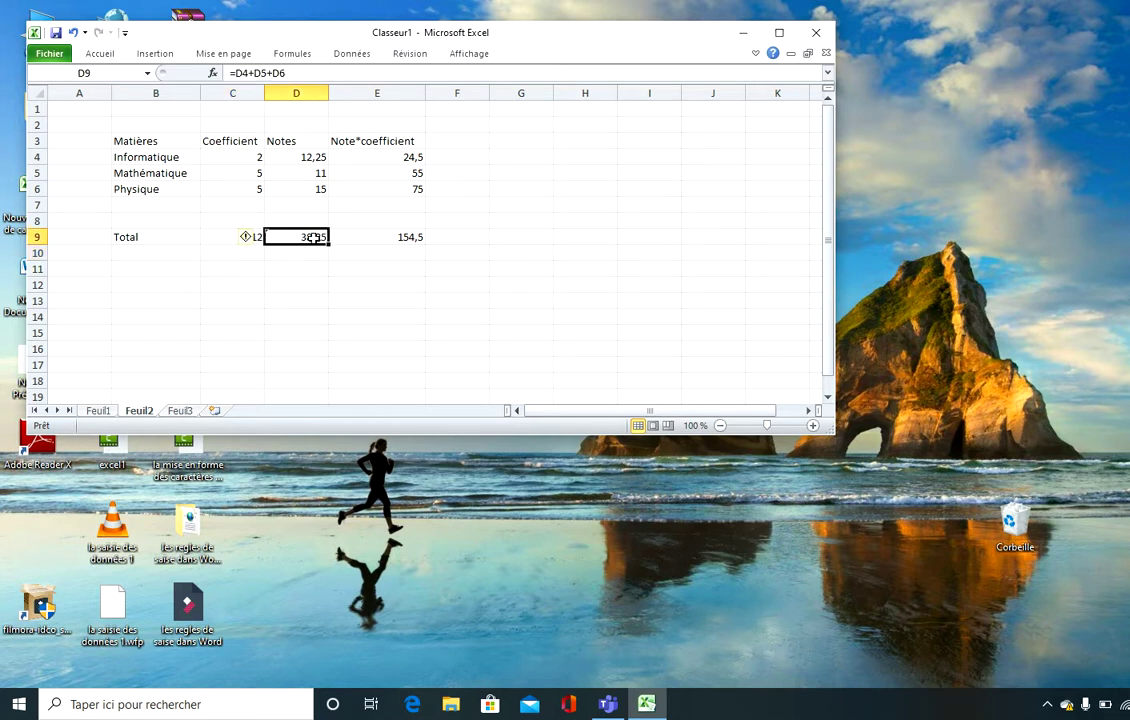
{"action": "left_click", "coordinate": [295, 73]}
{"action": "key", "text": "BackSpace"}
{"action": "key", "text": "BackSpace"}
{"action": "key", "text": "BackSpace"}
{"action": "key", "text": "BackSpace"}
{"action": "key", "text": "BackSpace"}
{"action": "key", "text": "BackSpace"}
{"action": "key", "text": "BackSpace"}
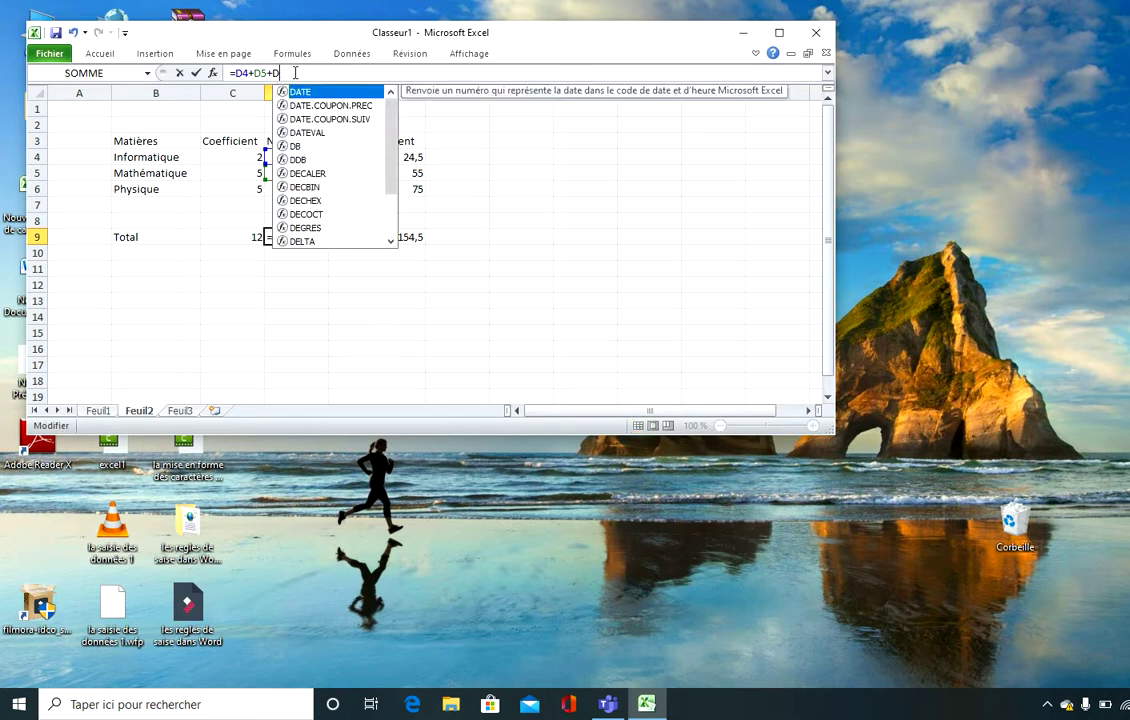
{"action": "key", "text": "BackSpace"}
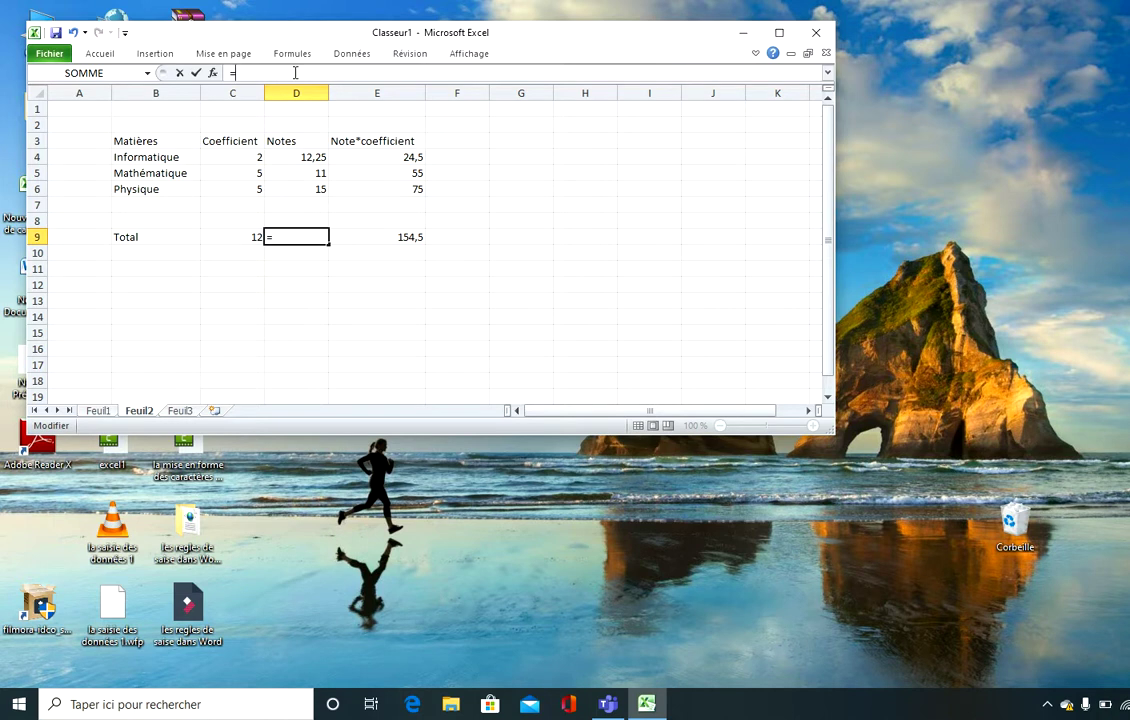
{"action": "type", "text": "somme"}
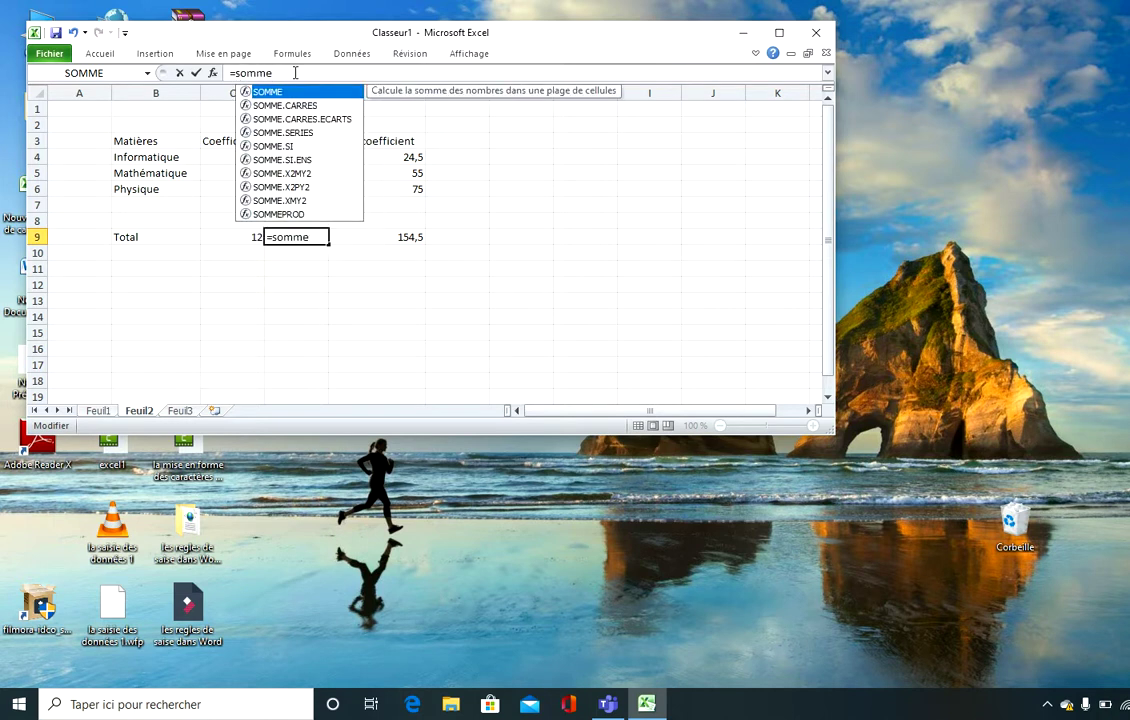
{"action": "type", "text": "("}
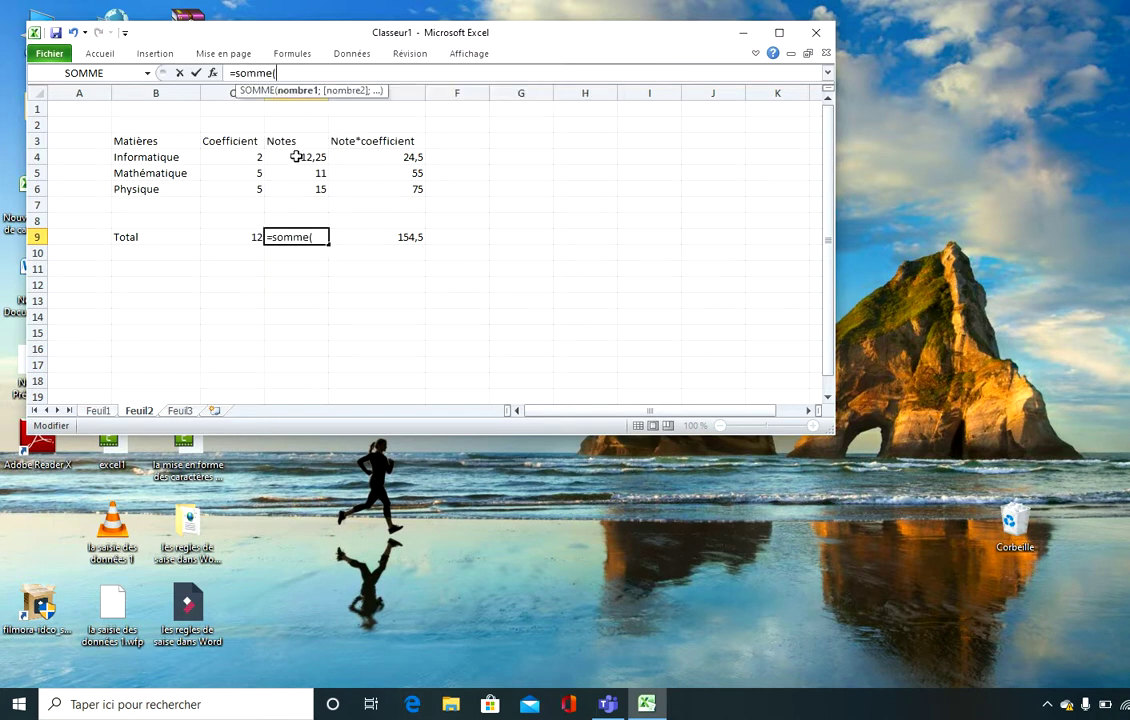
{"action": "left_click_drag", "start_coordinate": [296, 157], "coordinate": [301, 187]}
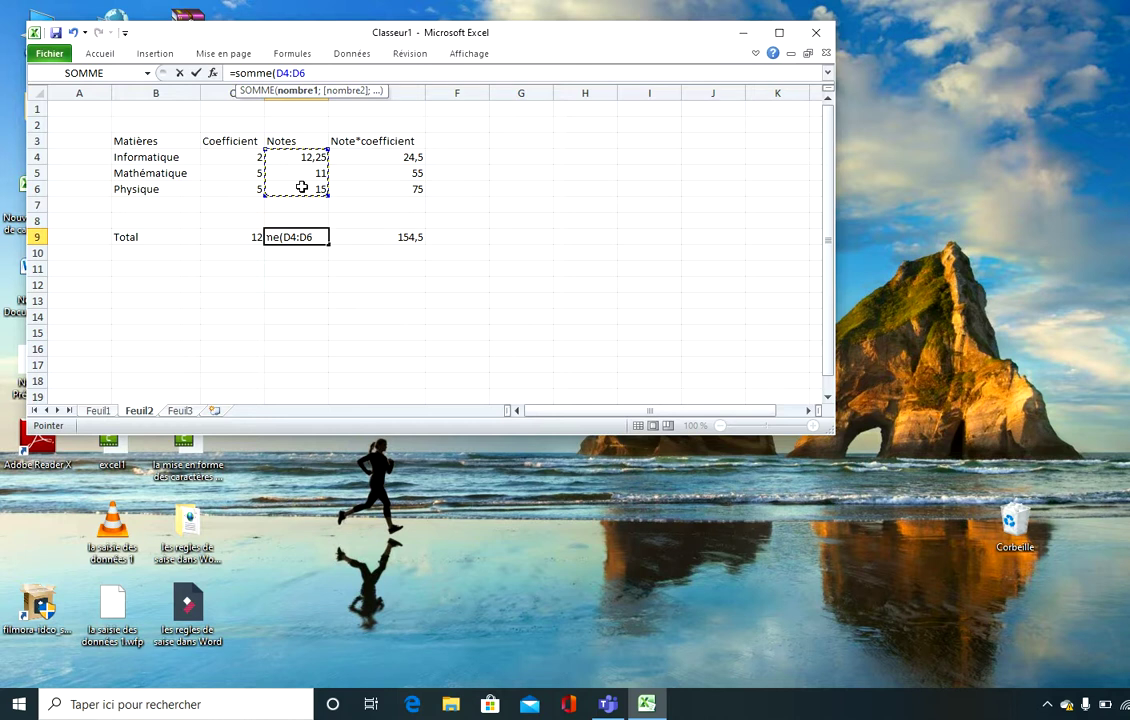
{"action": "key", "text": "Return"}
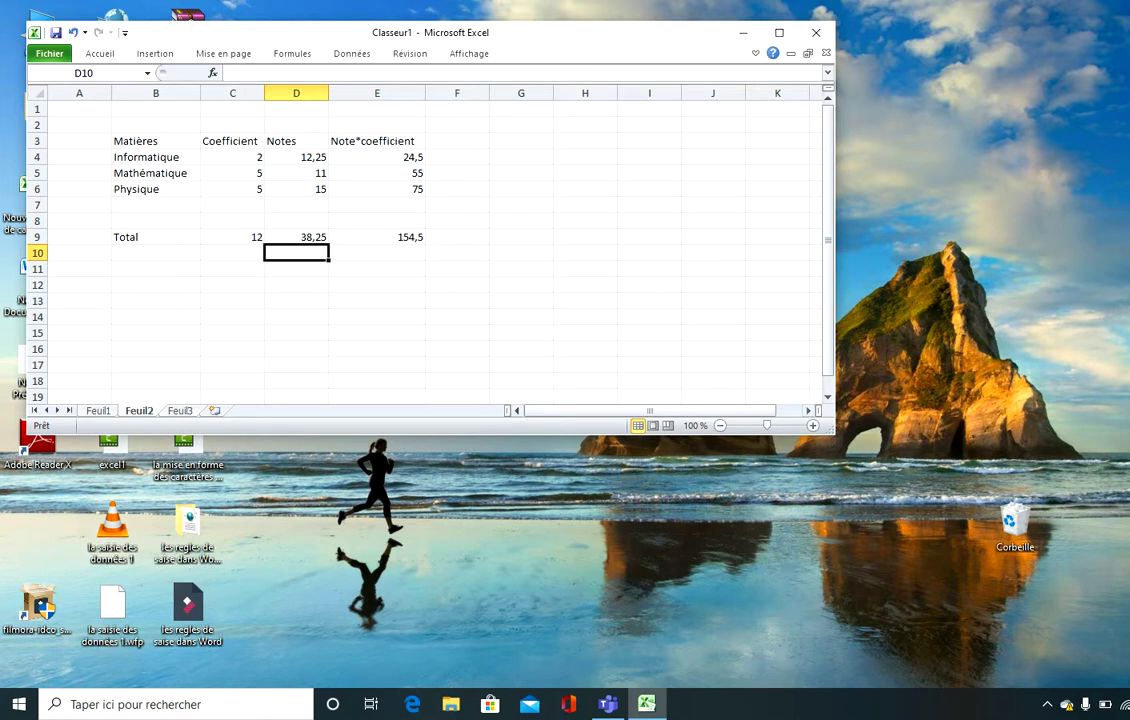
{"action": "left_click", "coordinate": [1126, 704]}
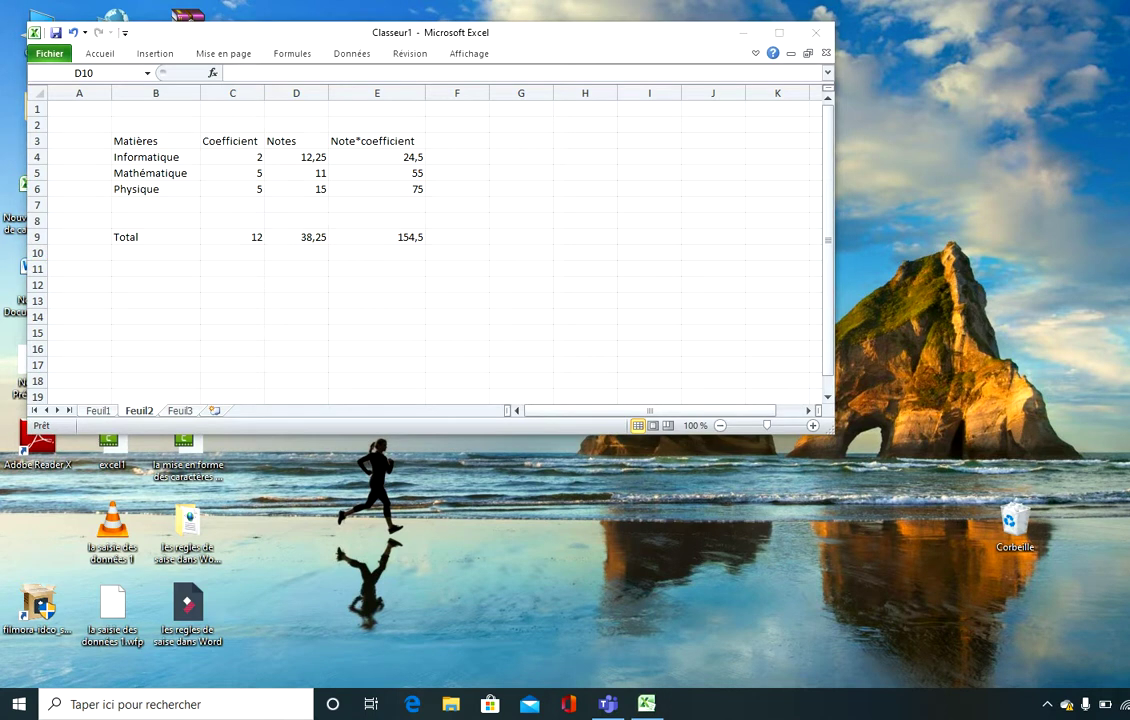
{"action": "left_click", "coordinate": [1048, 705]}
{"action": "left_click", "coordinate": [1047, 704]}
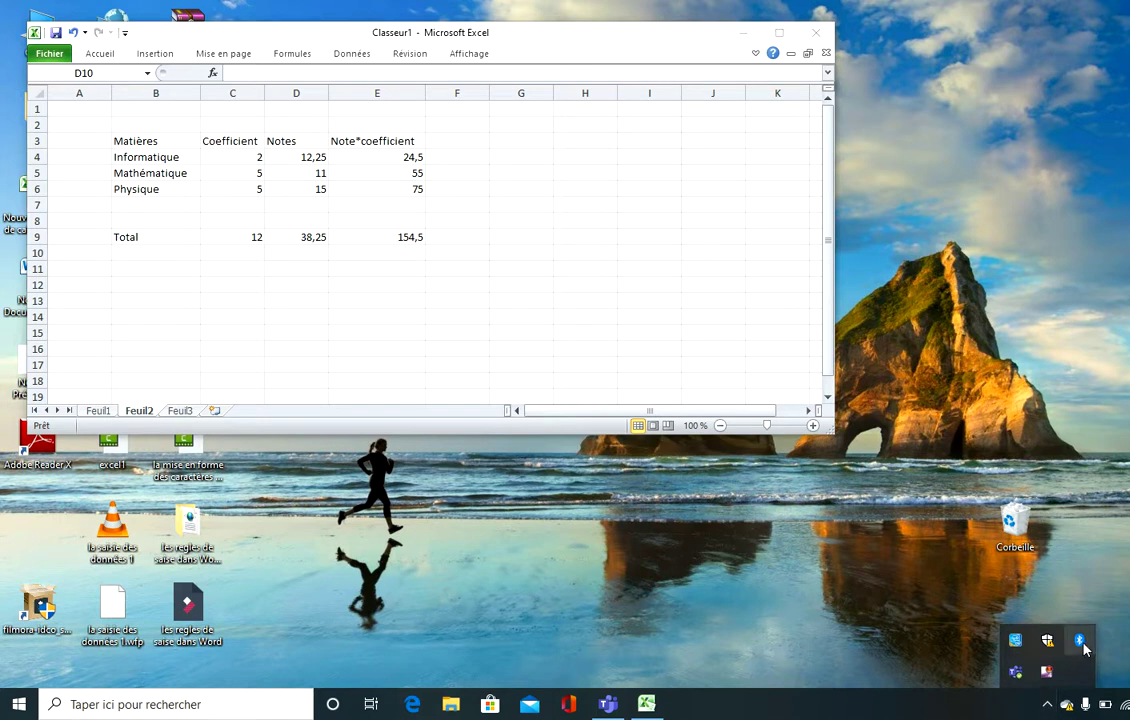
{"action": "right_click", "coordinate": [1047, 675]}
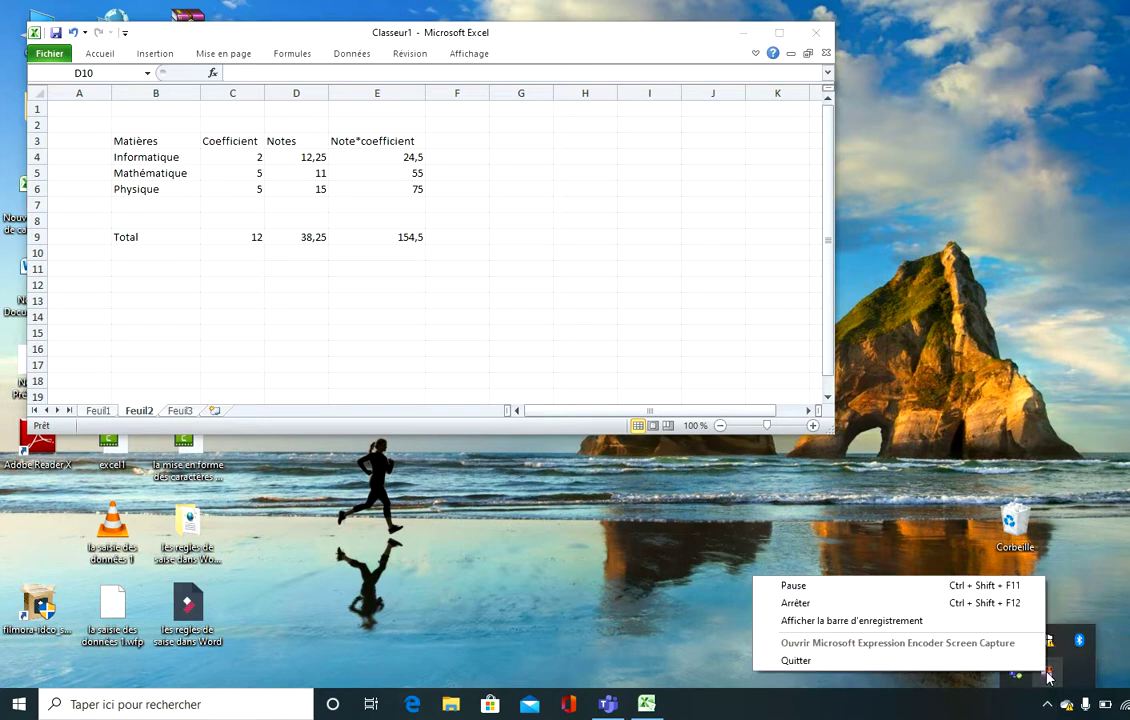
{"action": "left_click", "coordinate": [936, 632]}
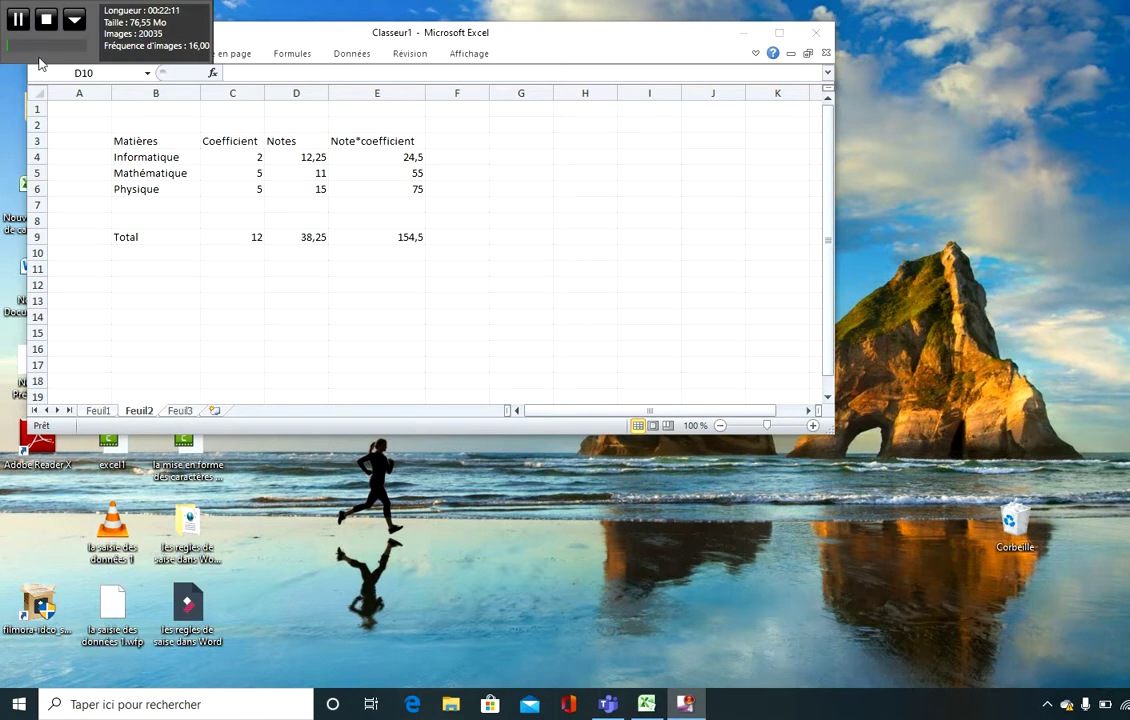